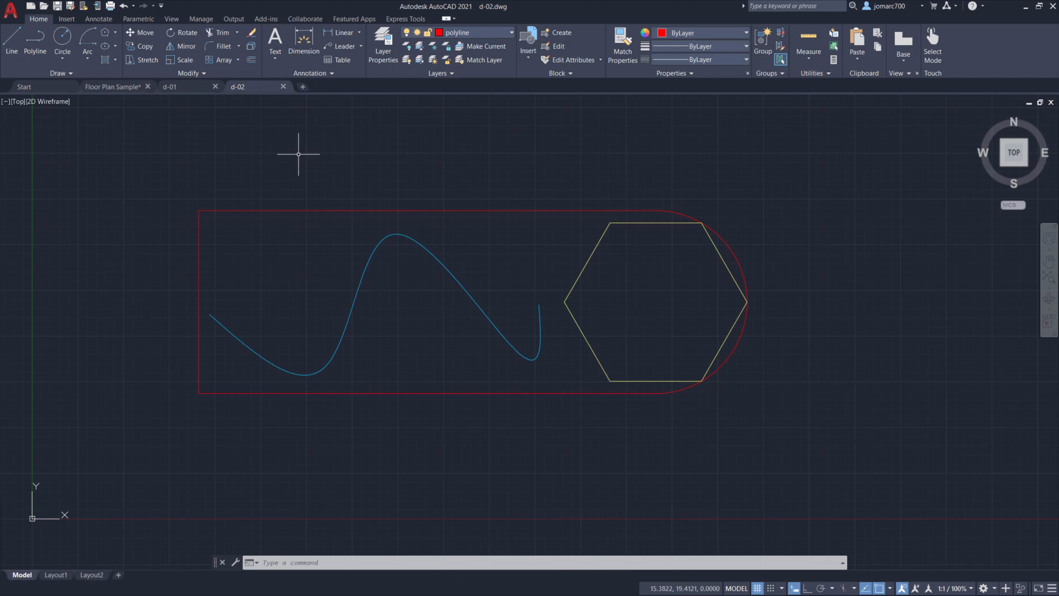
# - Open the bolt-plate.dwg drawing and make the text layer current
pyautogui.click(45, 10)
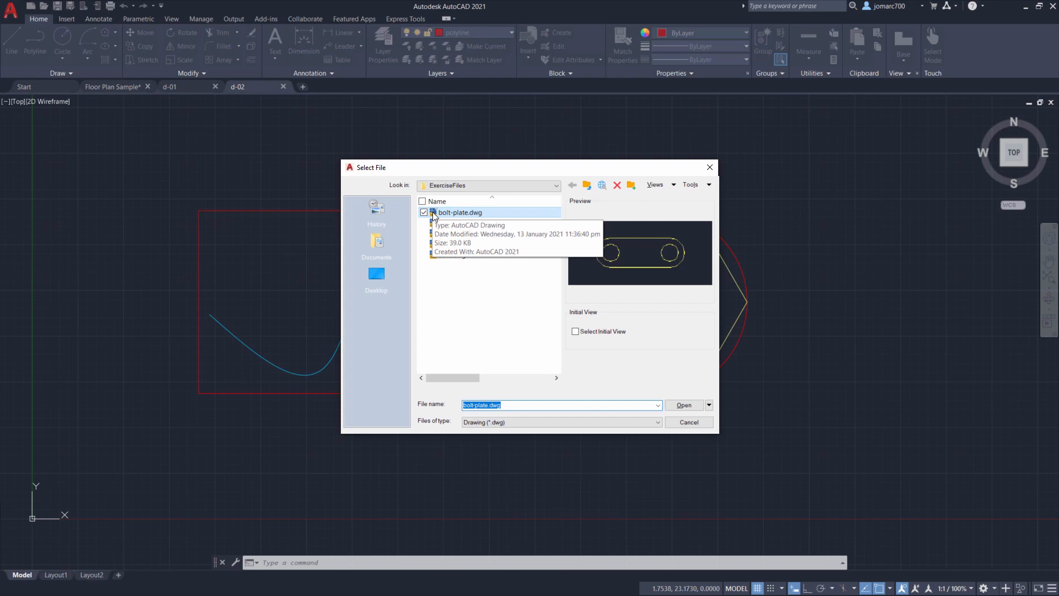
pyautogui.doubleClick(432, 213)
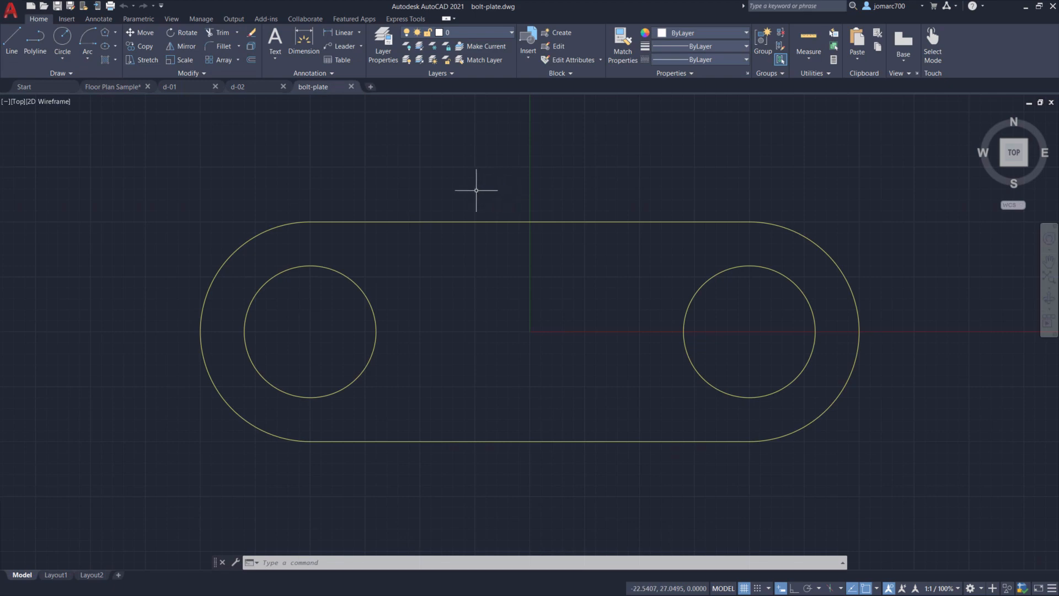
pyautogui.click(470, 33)
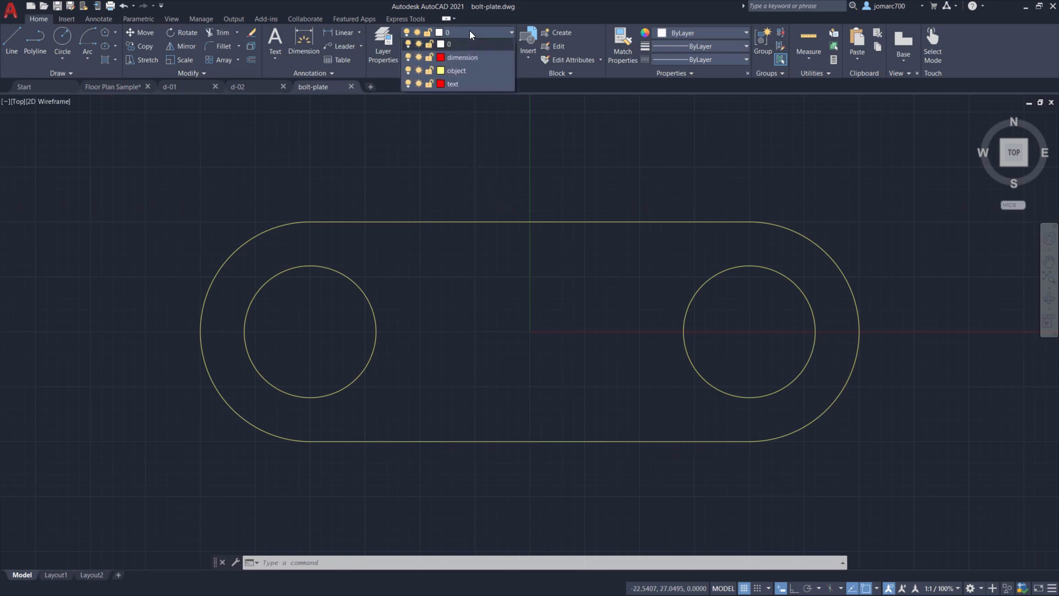
pyautogui.click(475, 83)
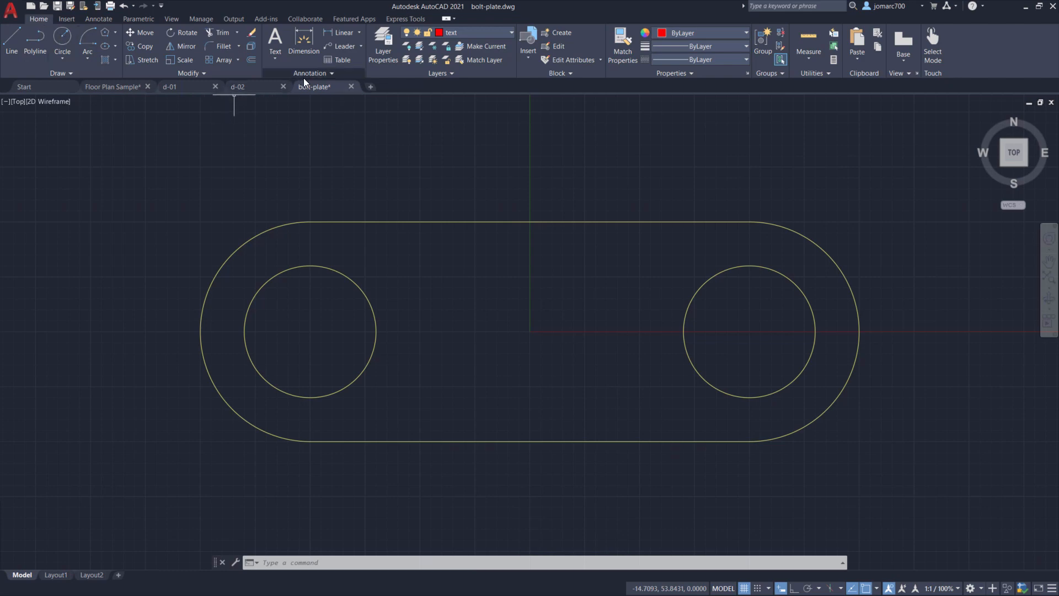
# - Open the text style settings and create a new text style named Training
pyautogui.click(331, 73)
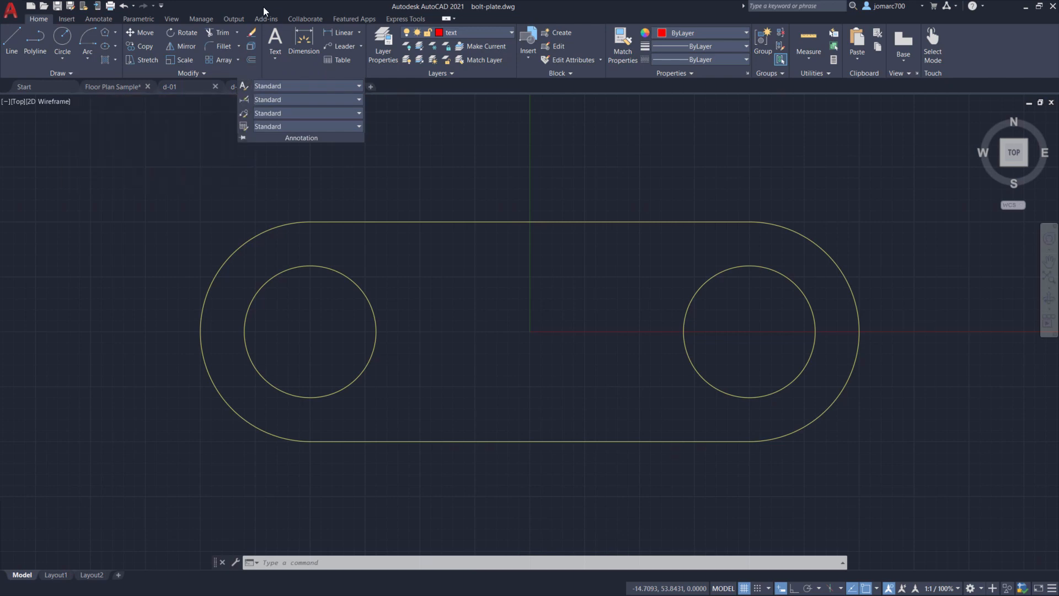
pyautogui.click(98, 20)
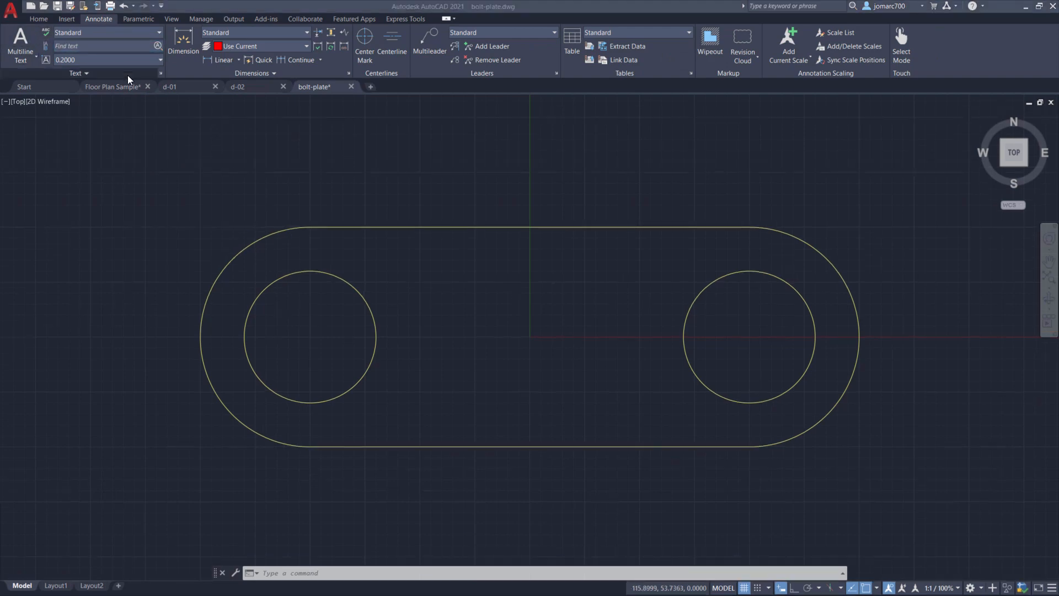
pyautogui.click(160, 72)
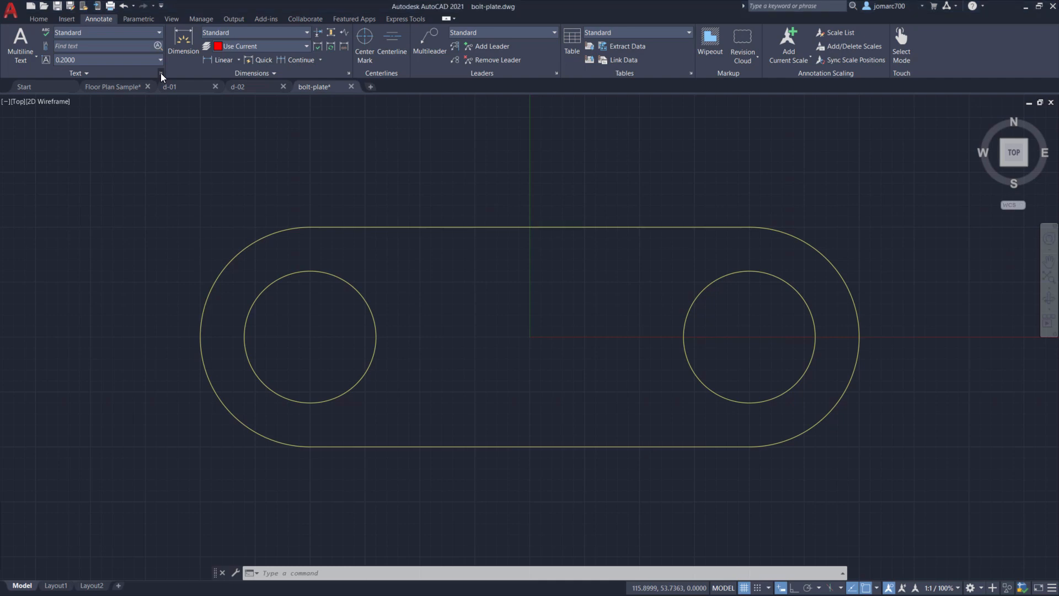
pyautogui.click(160, 73)
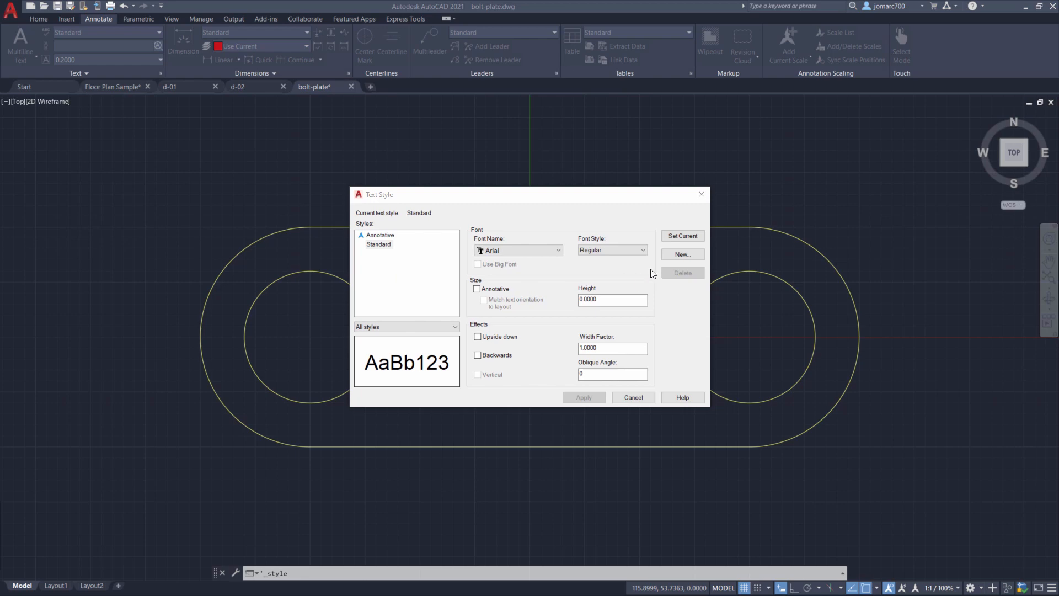
pyautogui.click(681, 254)
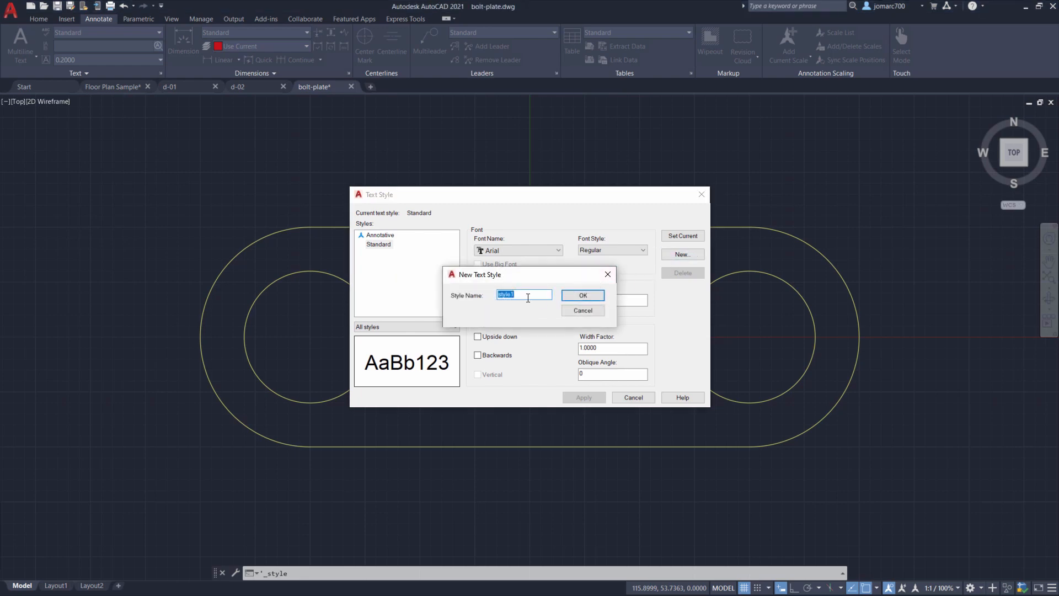
pyautogui.write('Training')
pyautogui.click(584, 295)
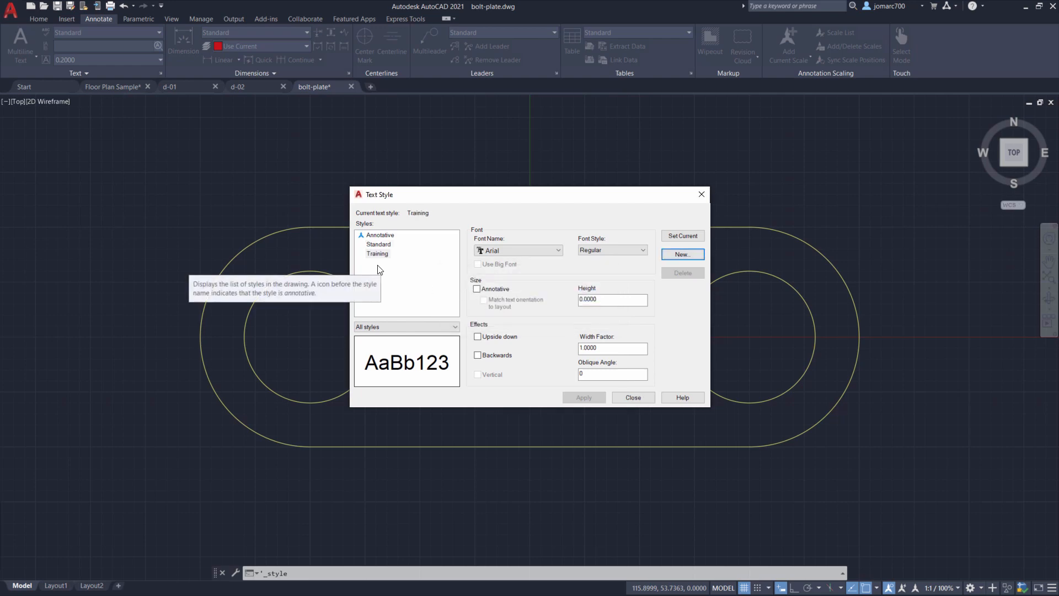
# - Set the Training style's font to Calibri with the Italic font style
pyautogui.click(507, 250)
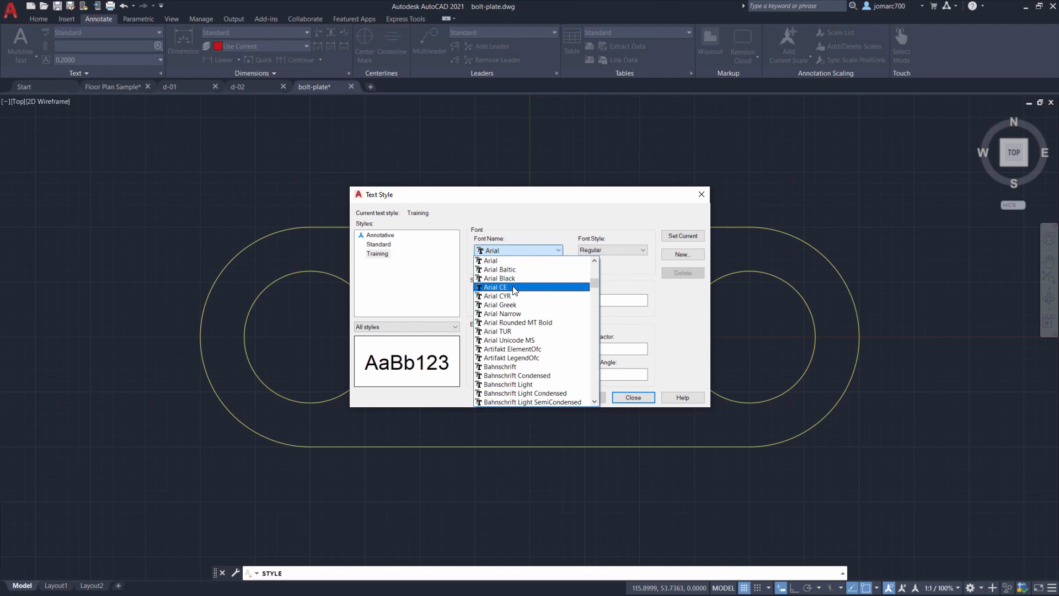
pyautogui.press('c')
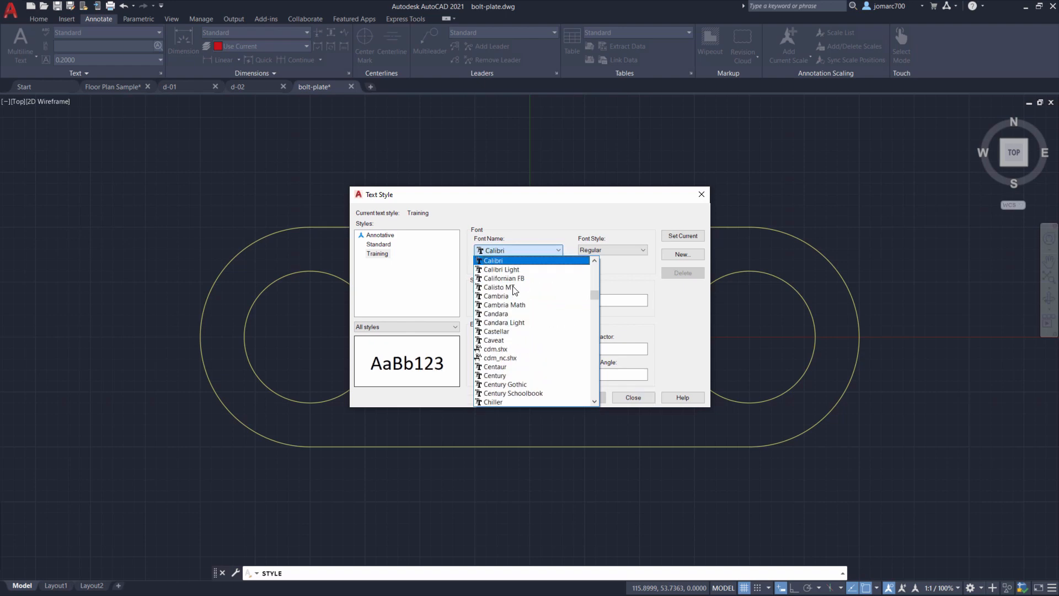
pyautogui.click(508, 260)
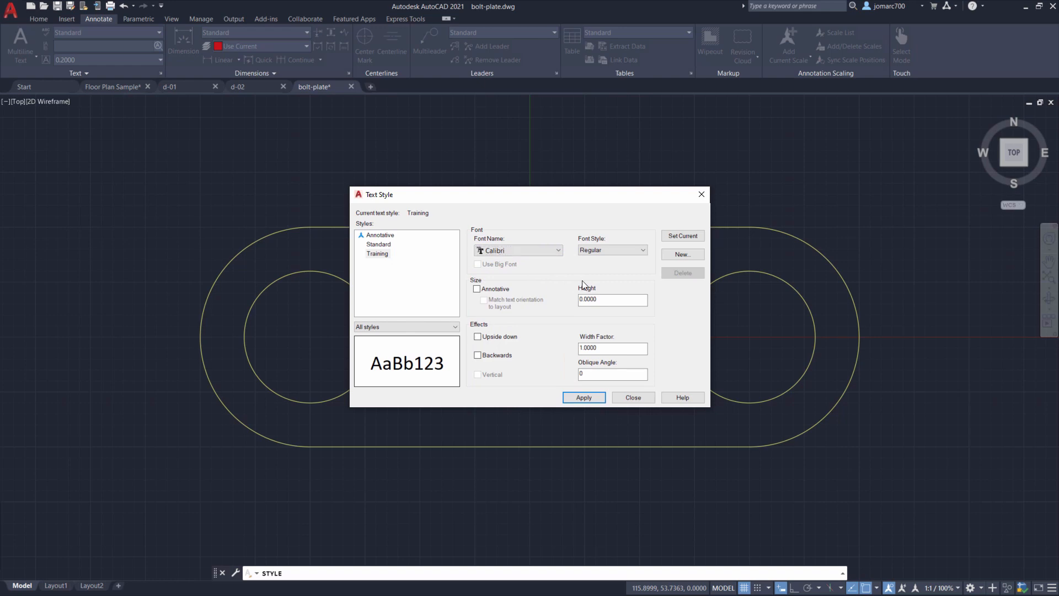
pyautogui.click(611, 250)
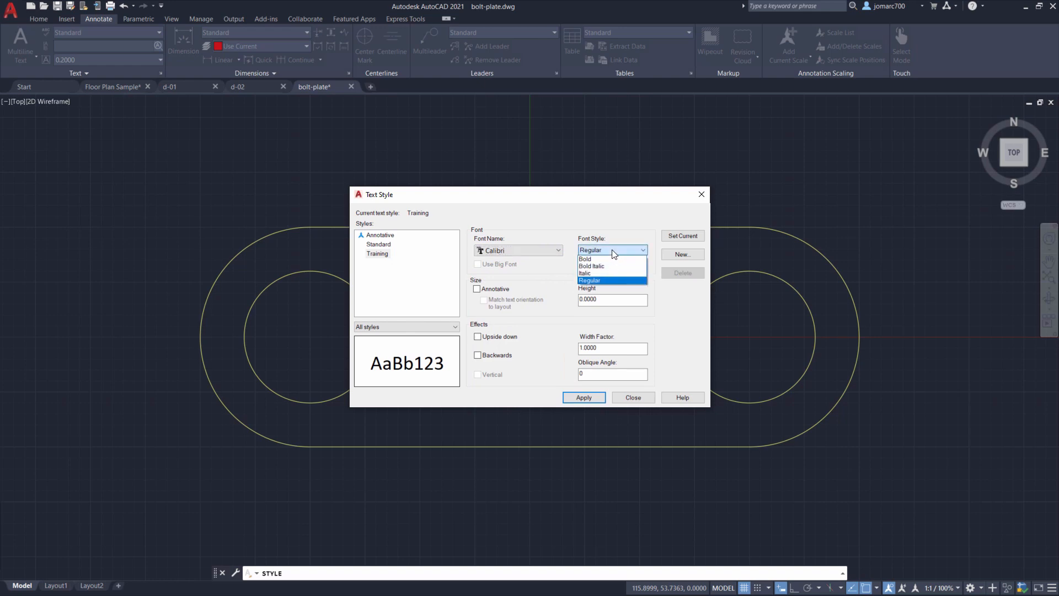
pyautogui.click(602, 279)
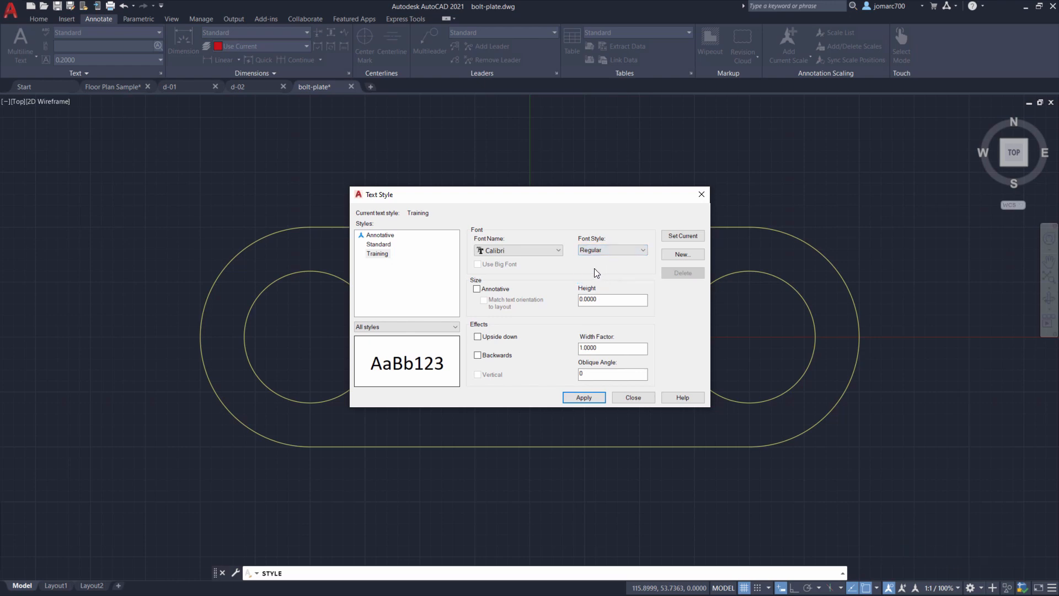
pyautogui.click(603, 250)
pyautogui.click(599, 274)
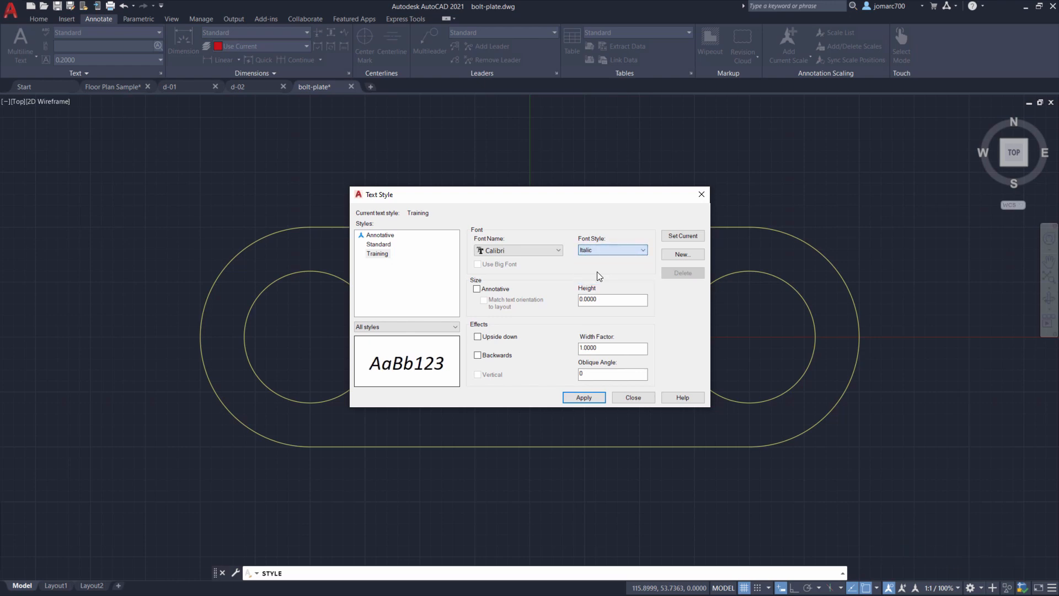
pyautogui.press('Return')
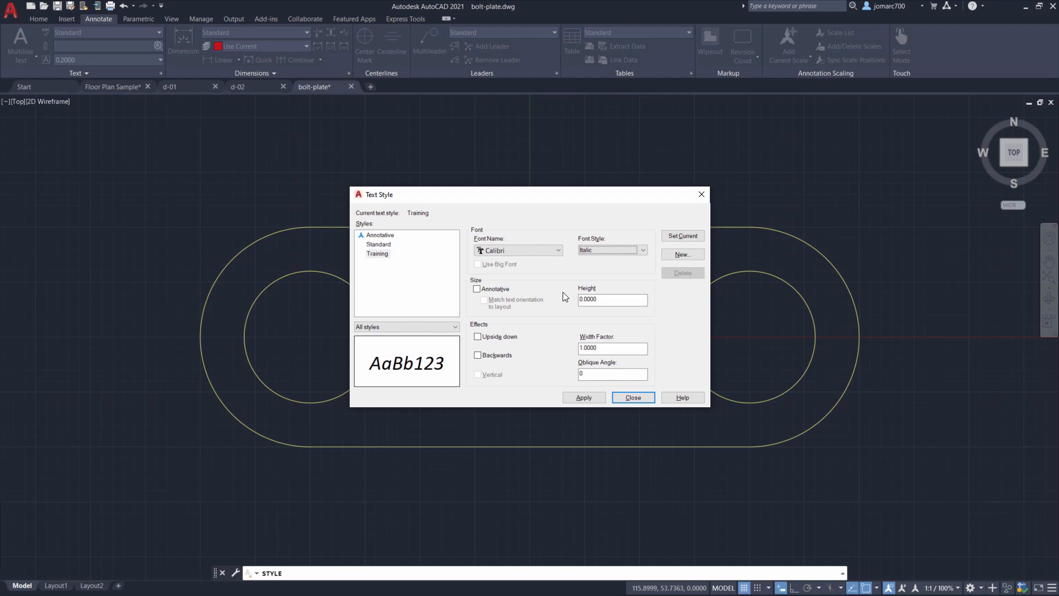
# - Try the Upside down and Backwards effects with a width factor of 0.8 and an oblique angle of 45
pyautogui.click(478, 338)
pyautogui.click(478, 356)
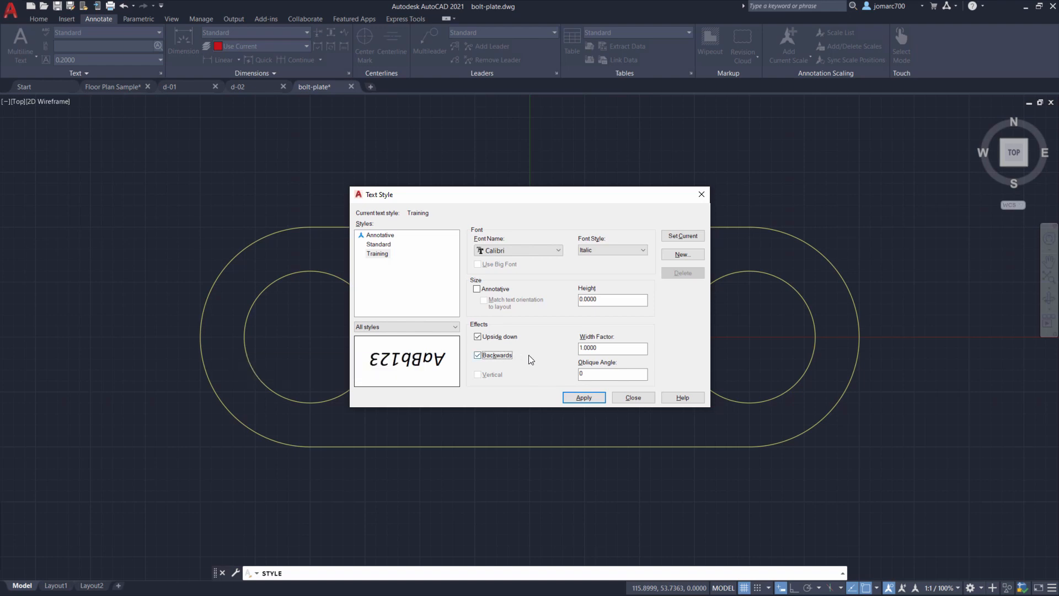
pyautogui.doubleClick(607, 348)
pyautogui.write('.8')
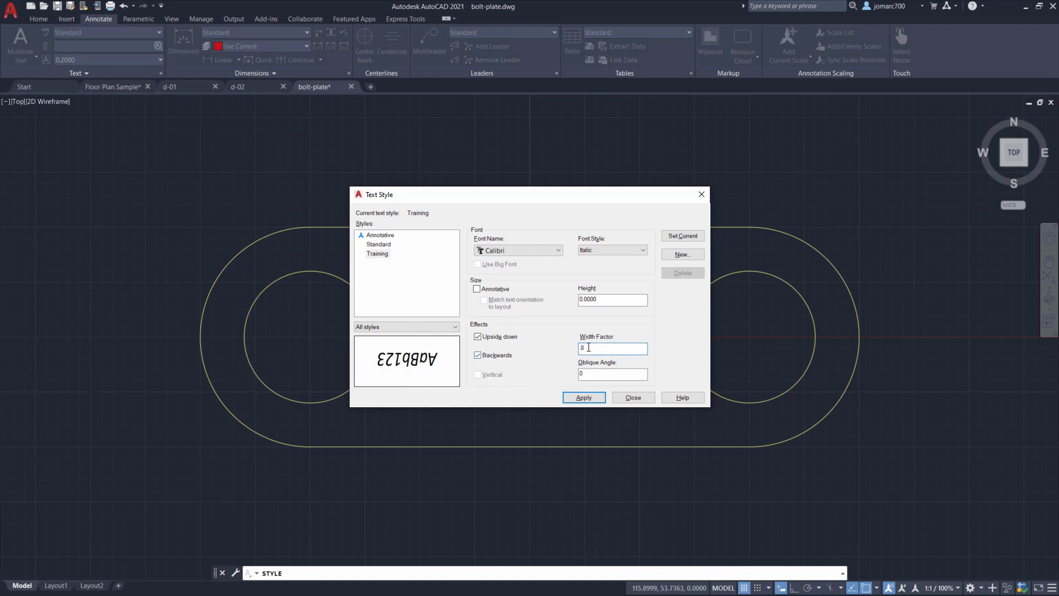
pyautogui.press('Tab')
pyautogui.write('45')
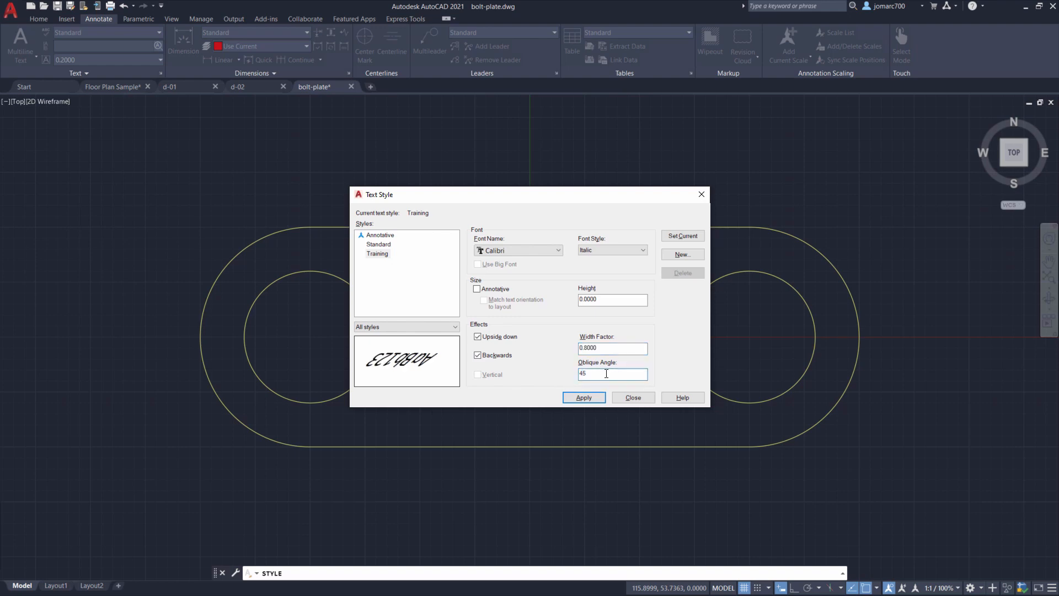
# - Restore the oblique angle to 0 and the width factor to 1, and clear the Upside down and Backwards effects
pyautogui.moveTo(606, 374); pyautogui.dragTo(502, 378)
pyautogui.write('0')
pyautogui.moveTo(607, 348); pyautogui.dragTo(488, 343)
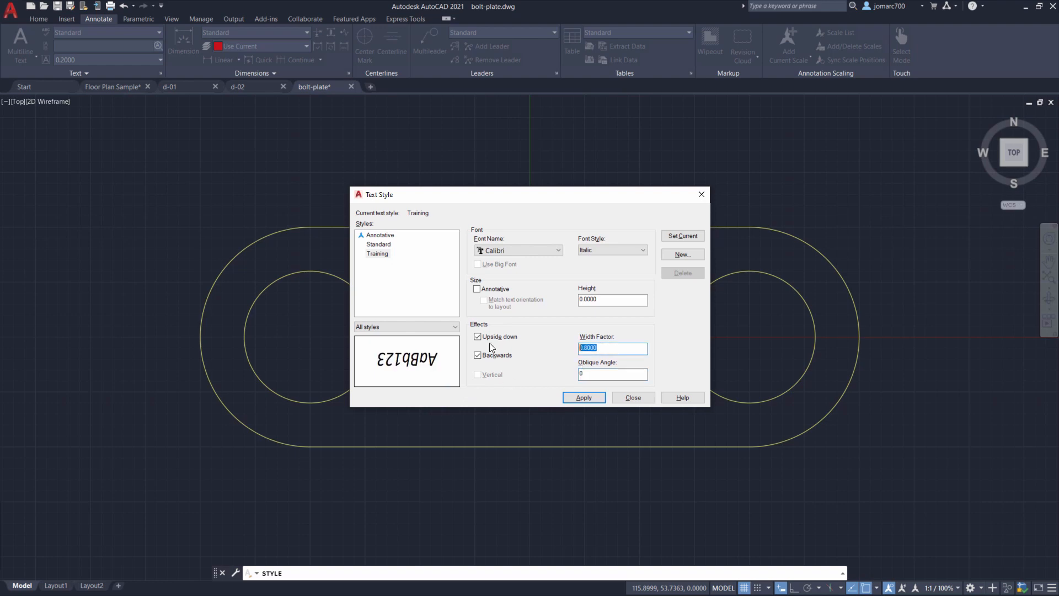
pyautogui.write('1')
pyautogui.press('Tab')
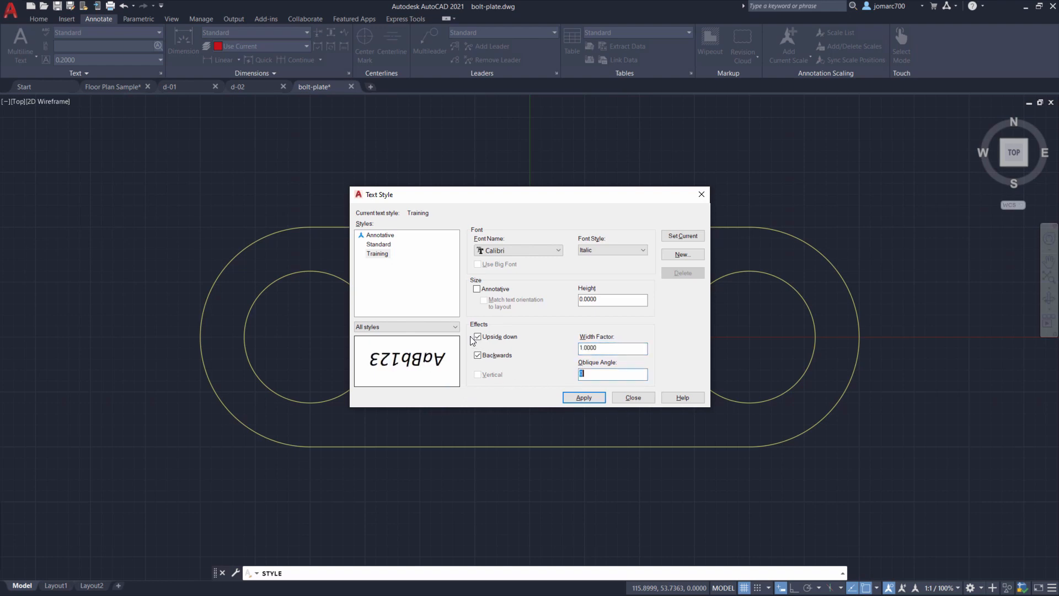
pyautogui.click(478, 337)
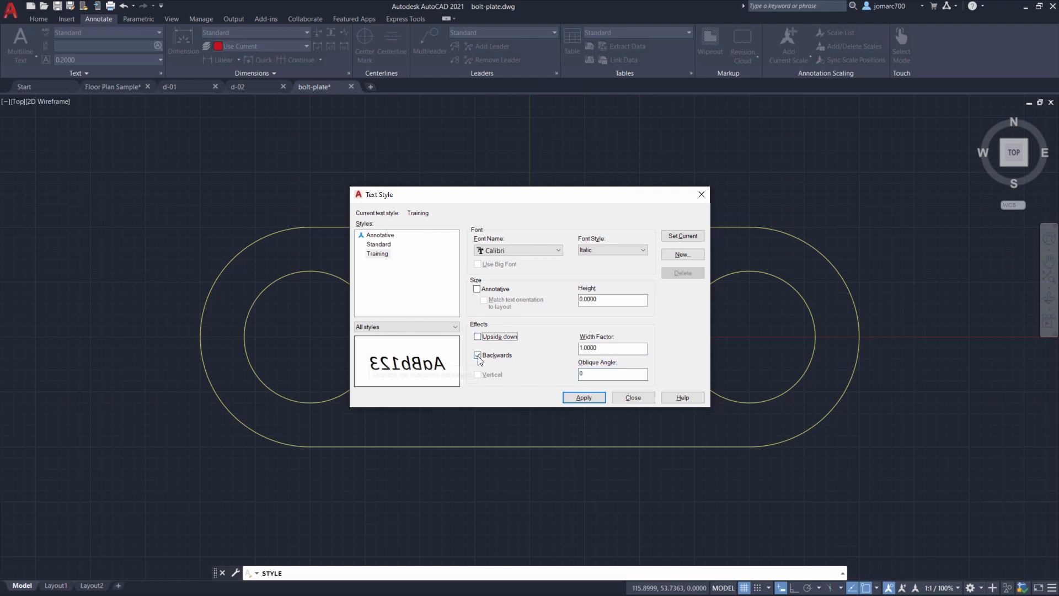
pyautogui.click(478, 354)
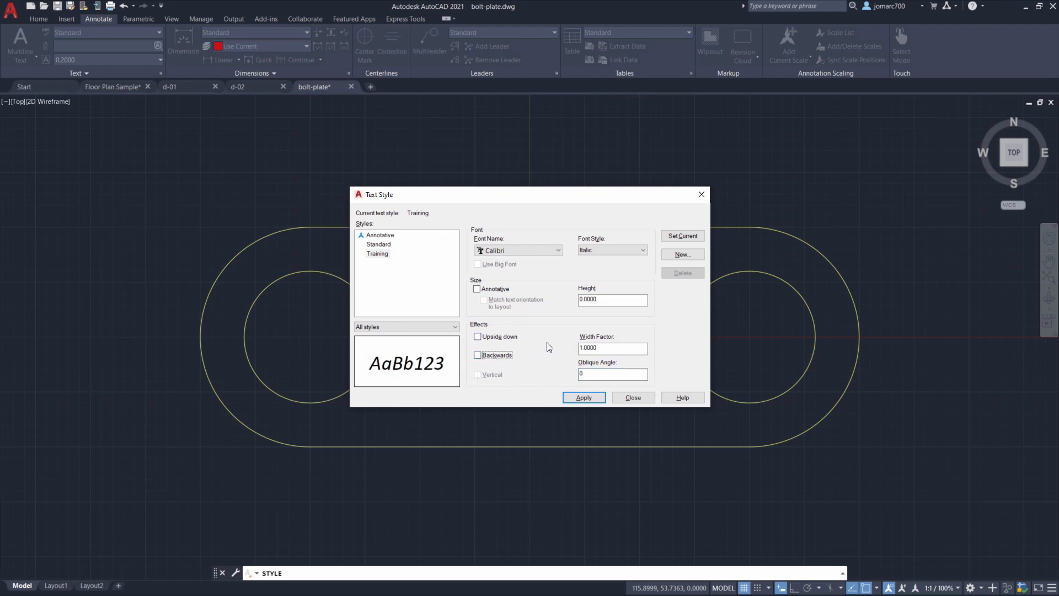
pyautogui.press('Return')
# - Make the Training style current, saving its changes, and close the text style dialog
pyautogui.click(379, 254)
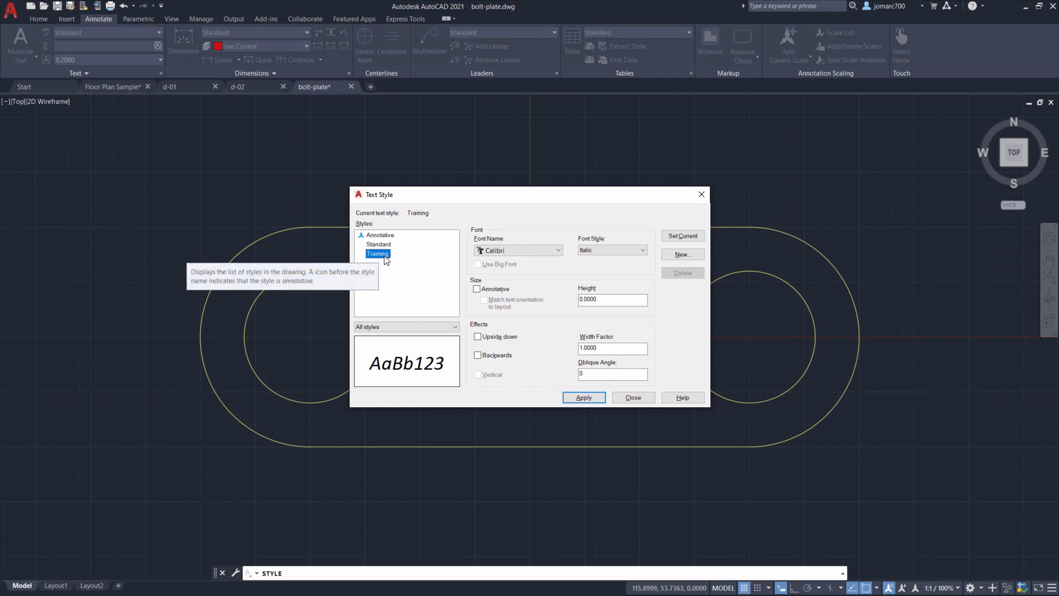
pyautogui.click(684, 237)
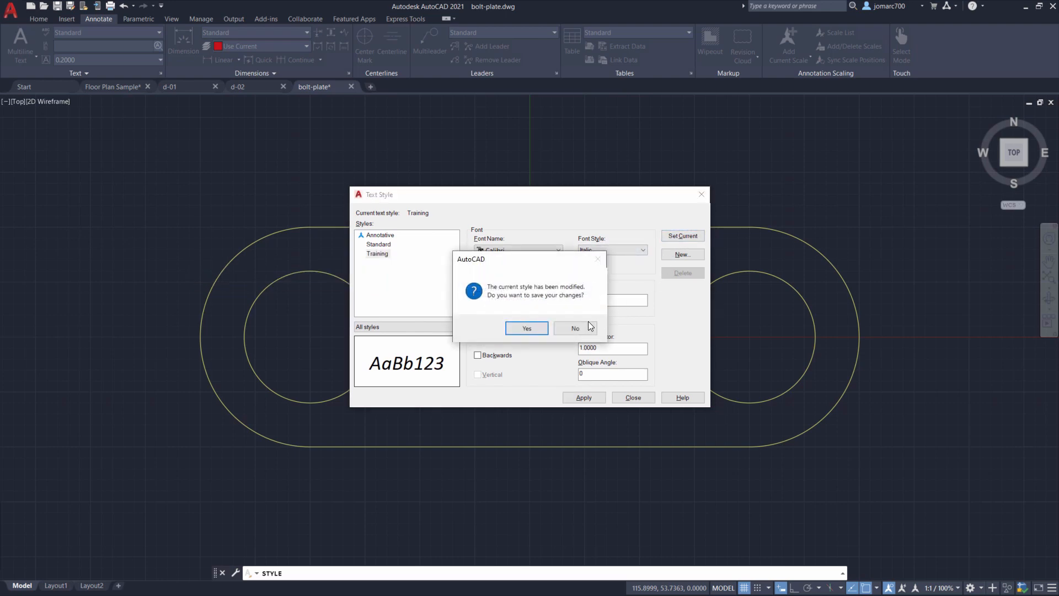
pyautogui.click(528, 329)
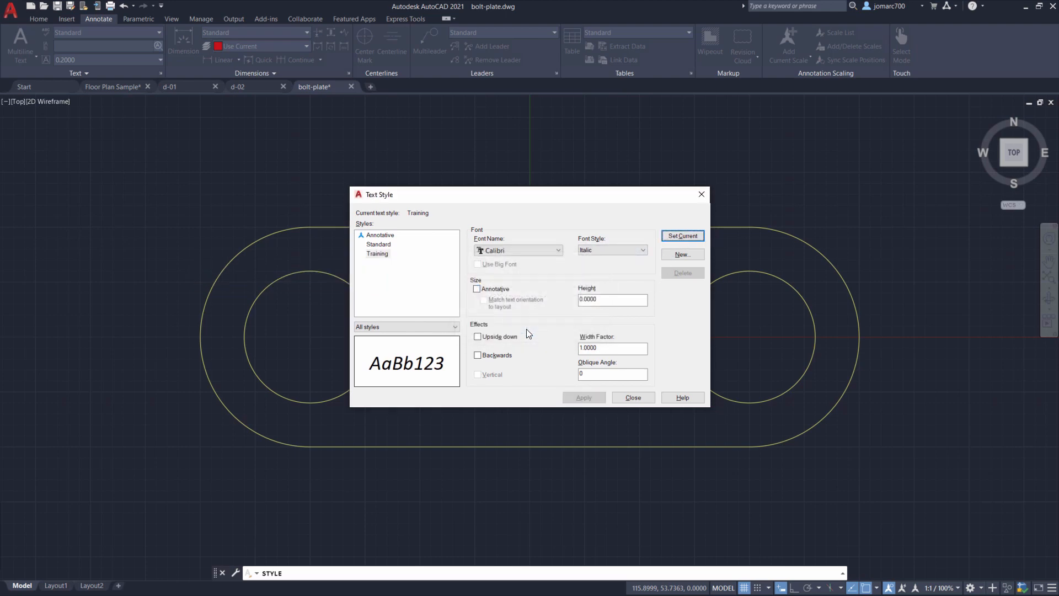
pyautogui.click(633, 397)
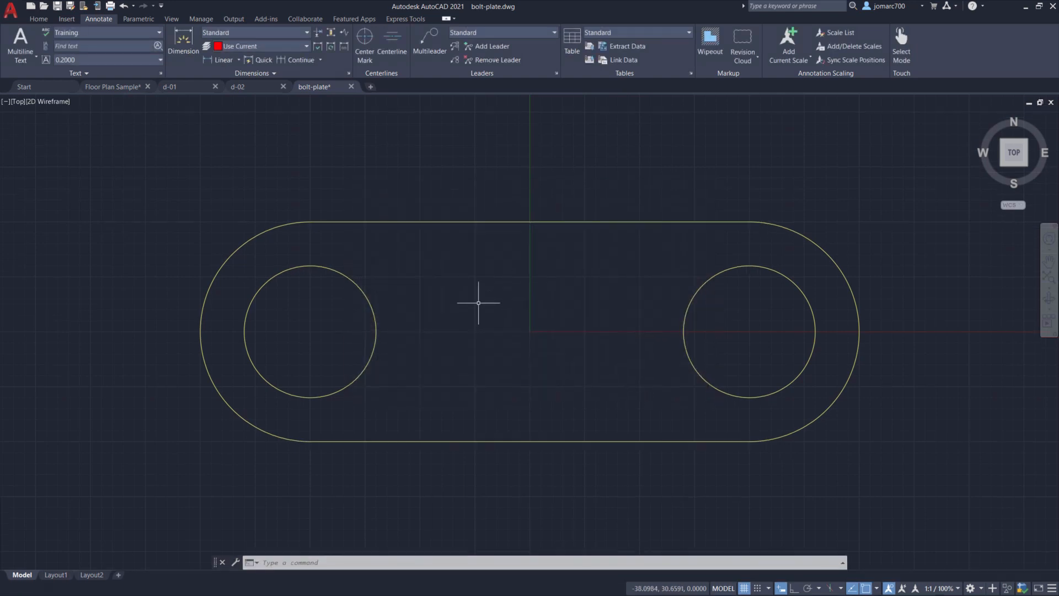
# - Start single-line text below the plate with a height of 6 and a rotation angle of 0
pyautogui.click(36, 18)
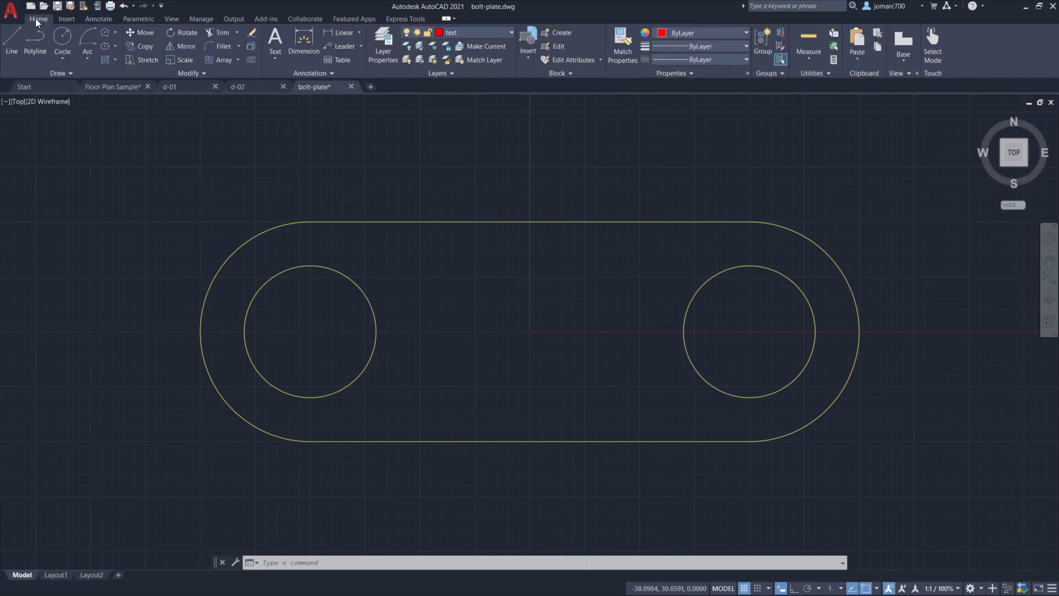
pyautogui.click(311, 73)
pyautogui.click(276, 58)
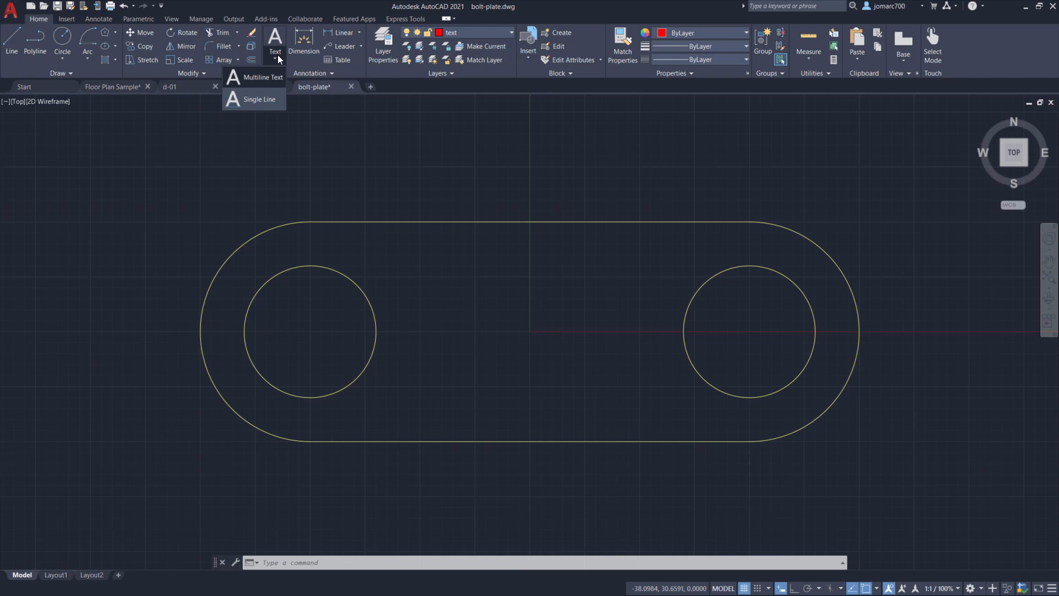
pyautogui.click(263, 102)
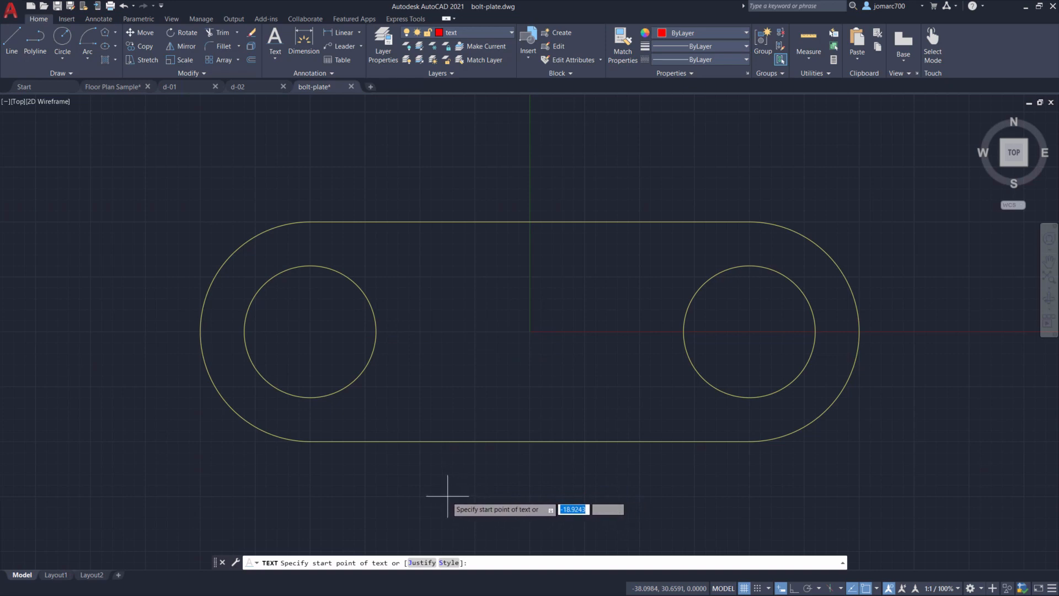
pyautogui.click(448, 493)
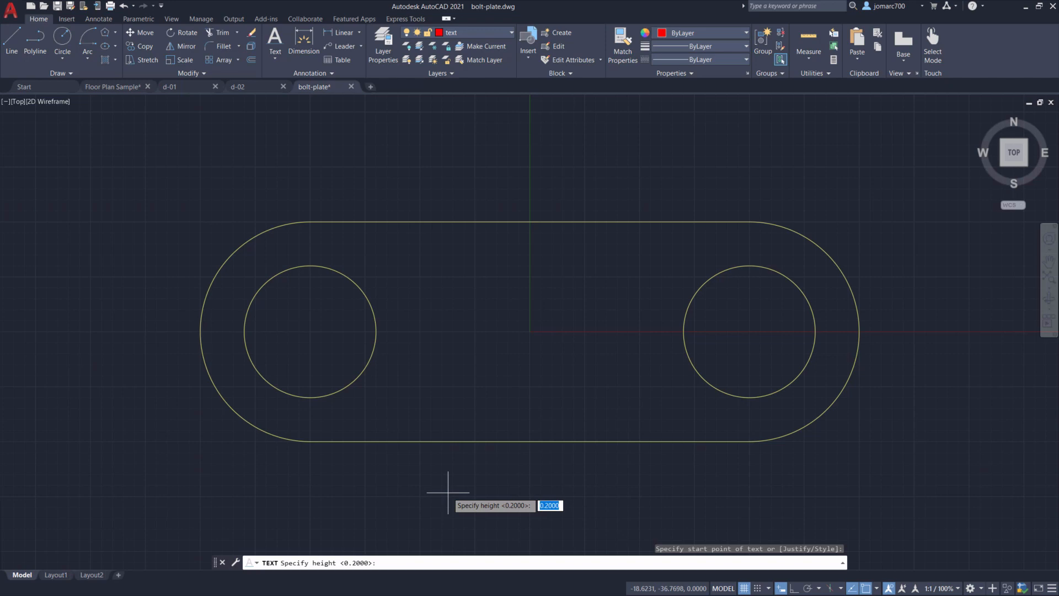
pyautogui.write('6')
pyautogui.press('Return')
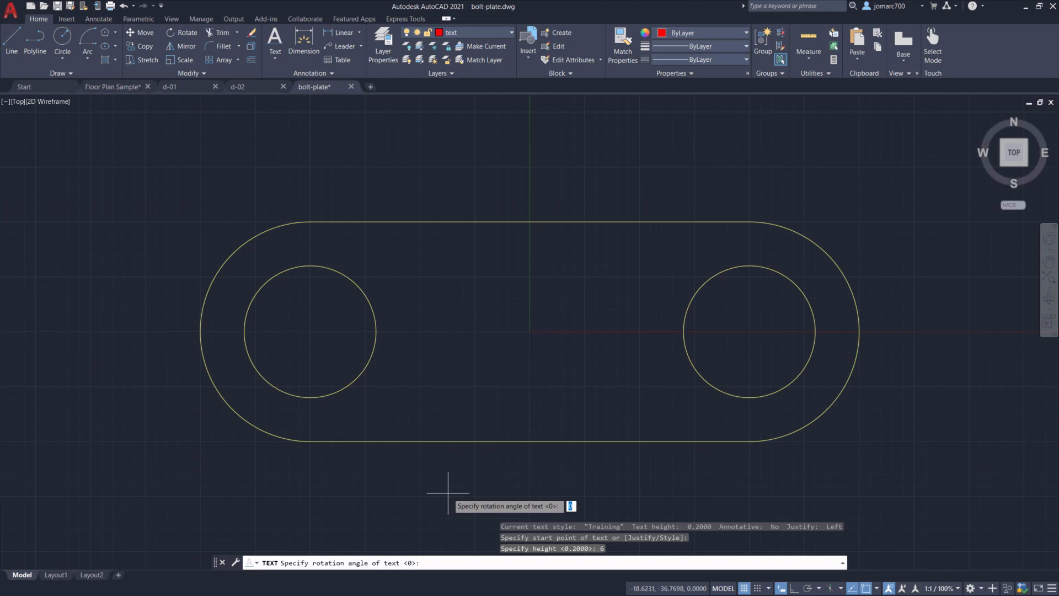
pyautogui.press('Return')
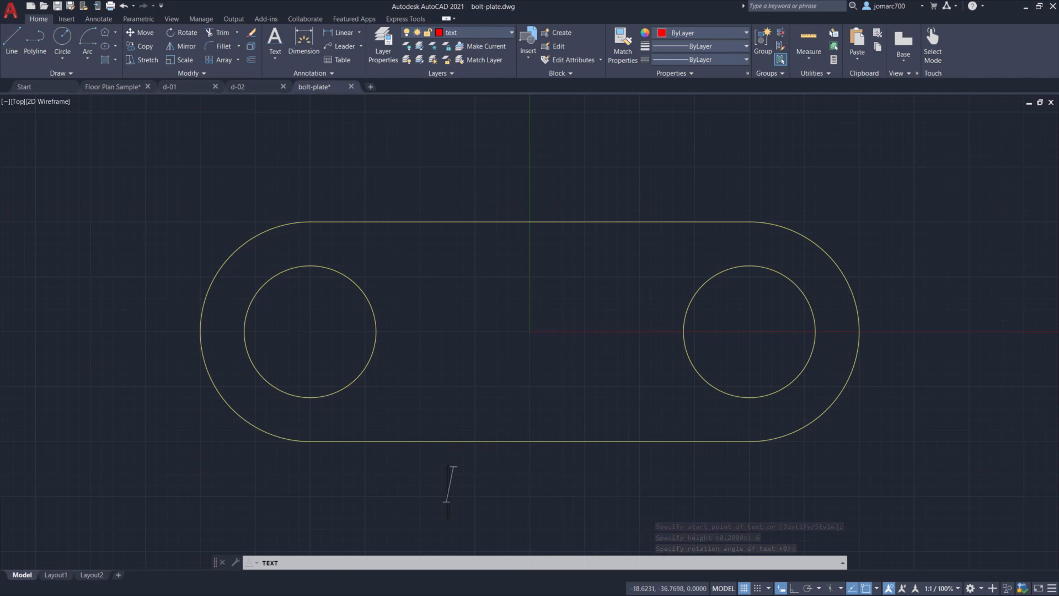
# - Enter the two-line label "Chain Plate" and "TOP VIEW" and finish the text command
pyautogui.write('Chain Plate')
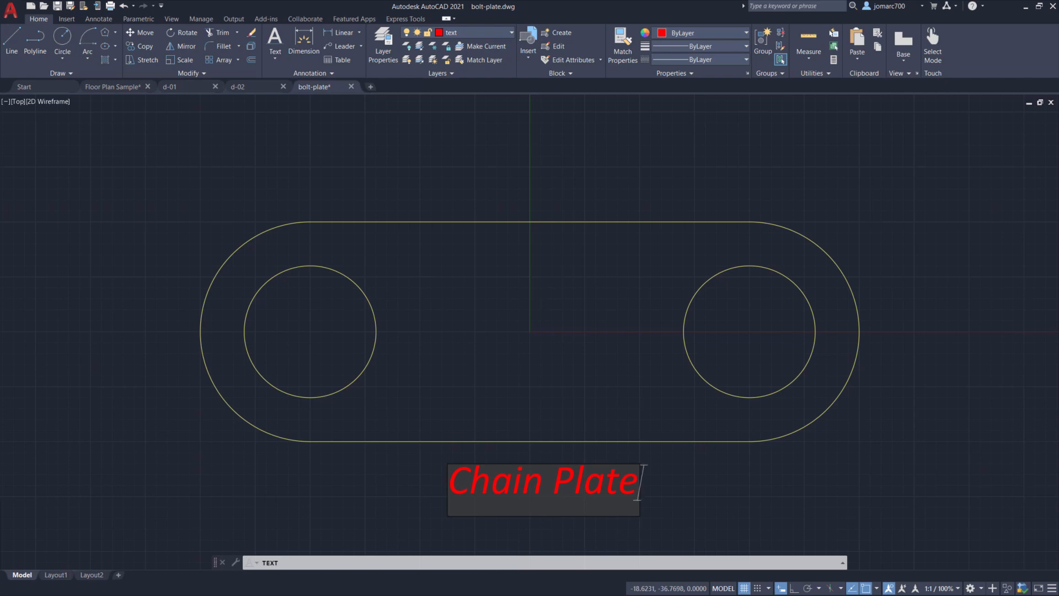
pyautogui.press('Return')
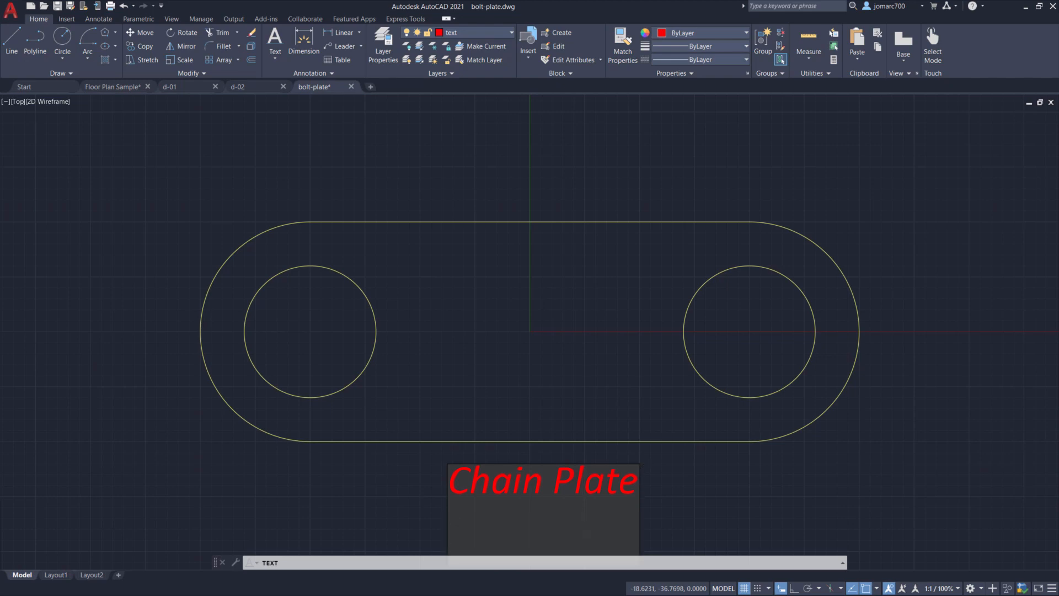
pyautogui.write('TOP')
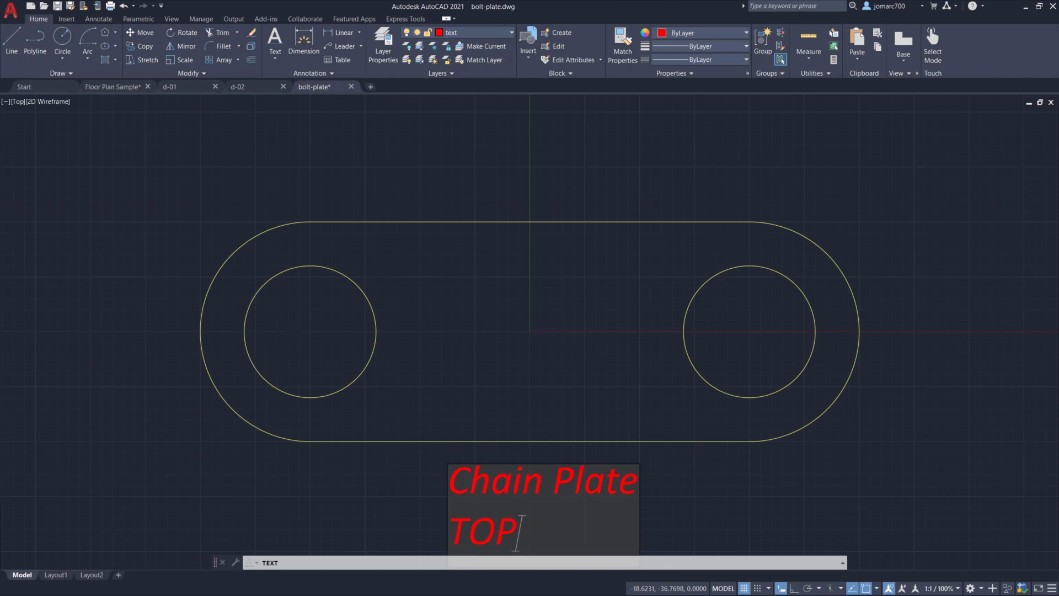
pyautogui.write(' VIEW')
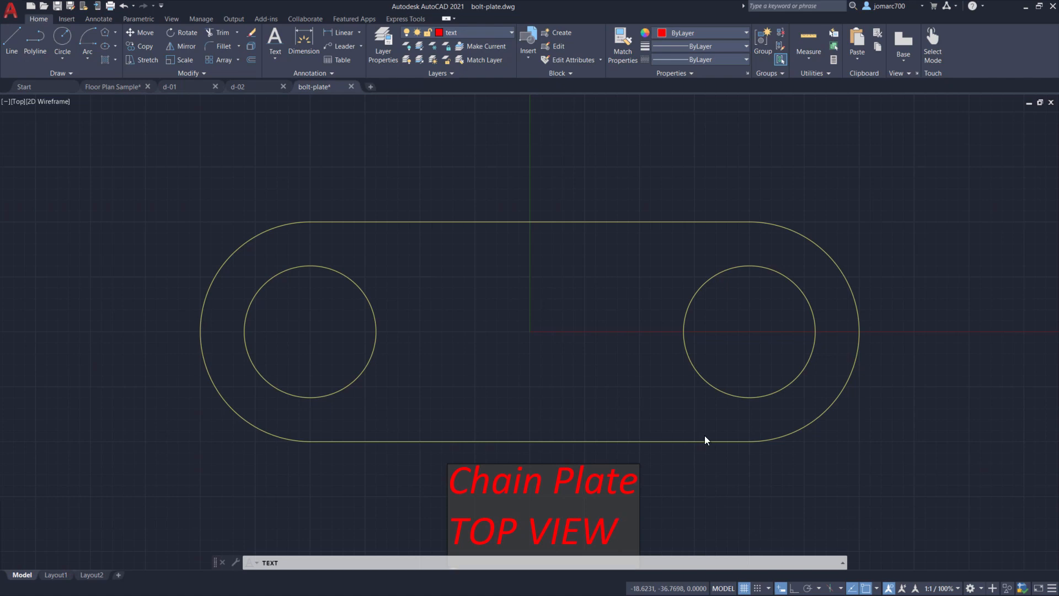
pyautogui.press('Return')
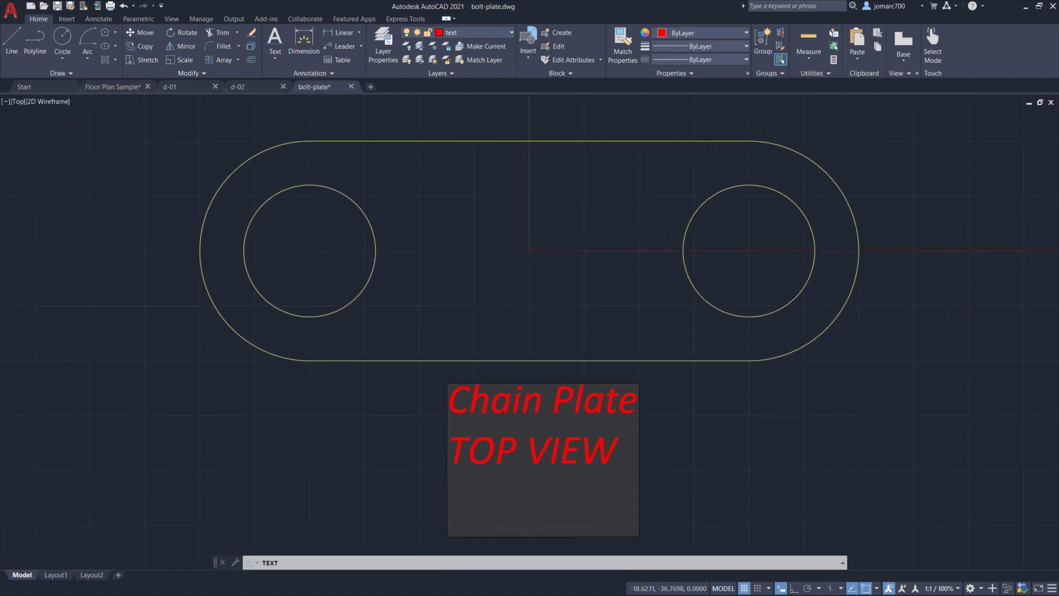
pyautogui.press('Return')
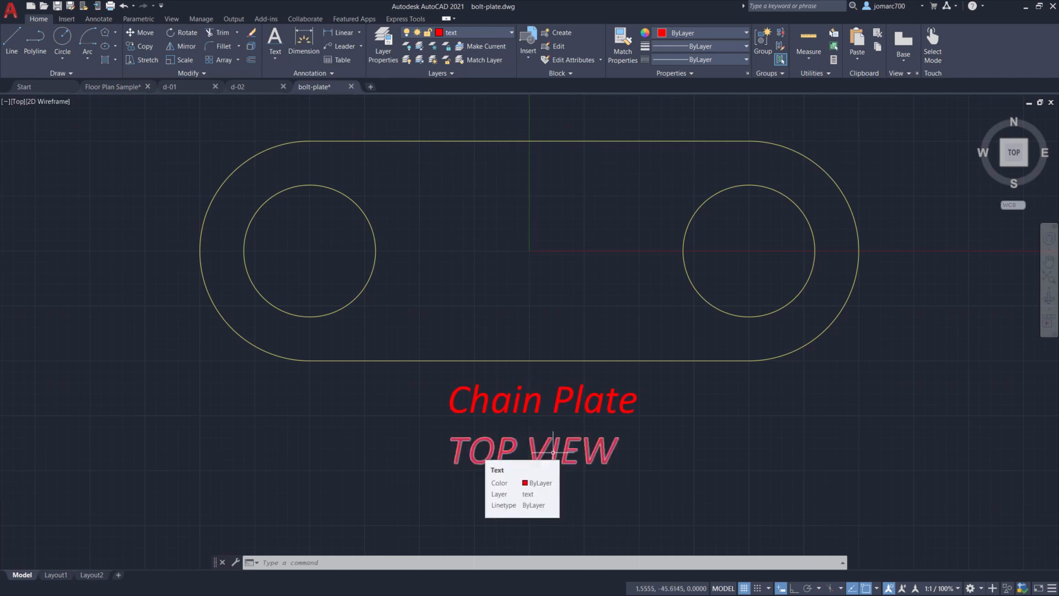
# - Draw a multiline text box to the right of the plate
pyautogui.scroll(2, 574, 308)
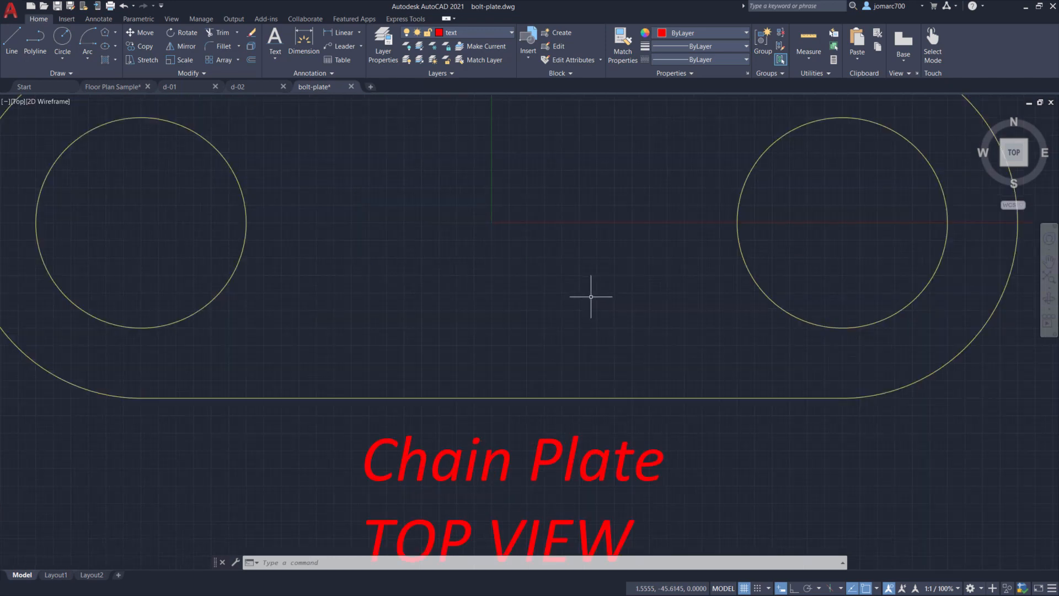
pyautogui.scroll(-4, 611, 279)
pyautogui.moveTo(621, 268)
pyautogui.mouseDown(button='middle')
pyautogui.moveTo(541, 243)
pyautogui.moveTo(326, 274)
pyautogui.mouseUp(button='middle')
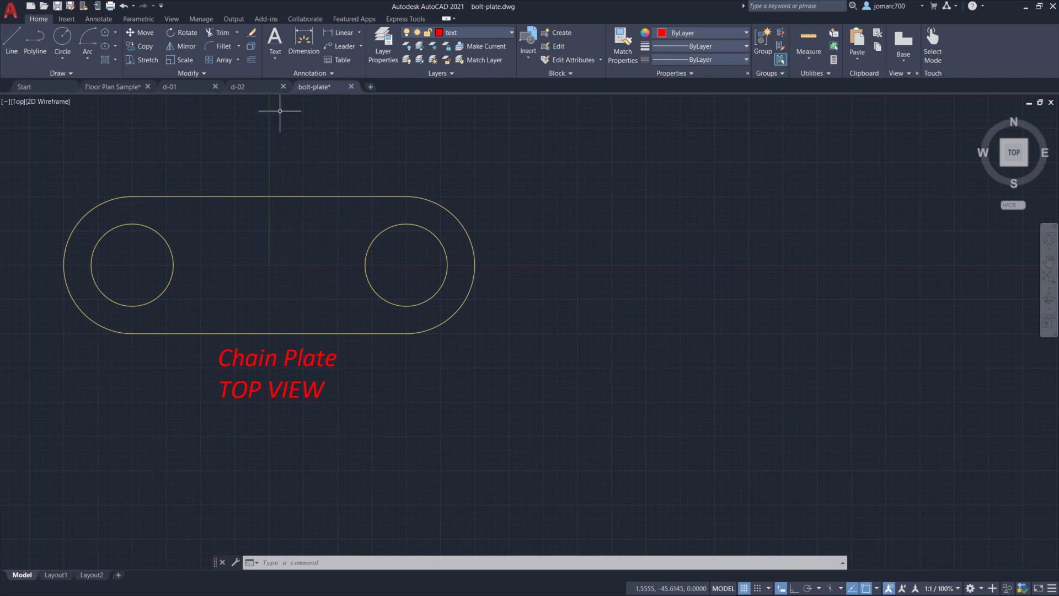
pyautogui.click(274, 55)
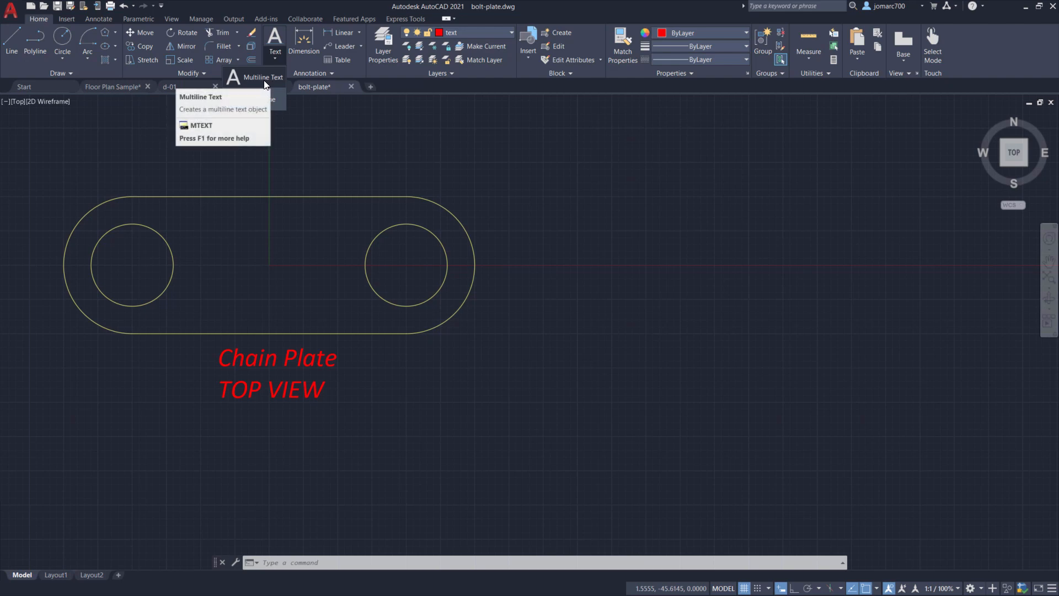
pyautogui.click(265, 79)
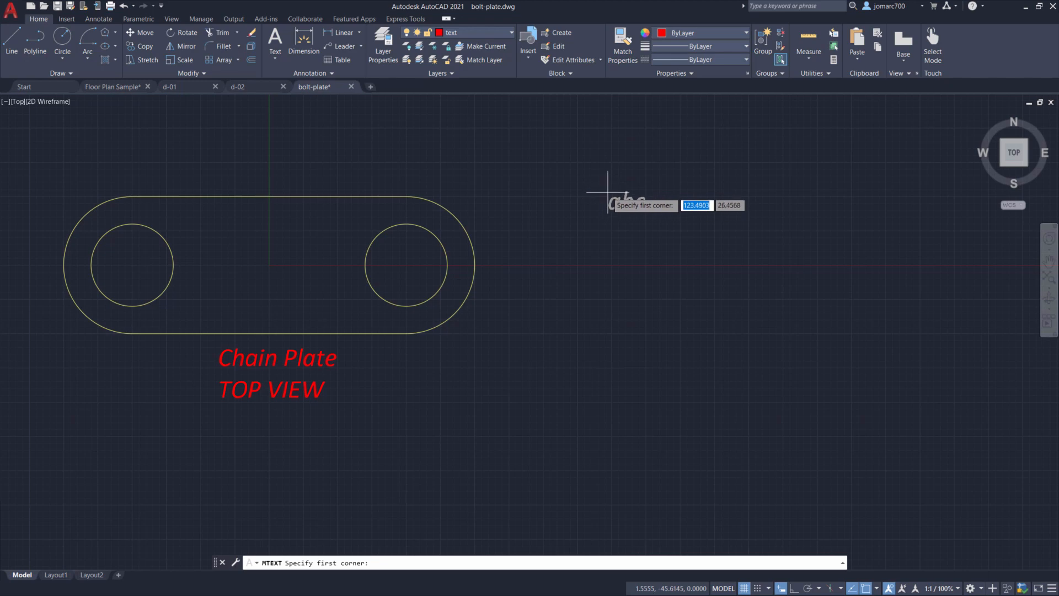
pyautogui.click(607, 195)
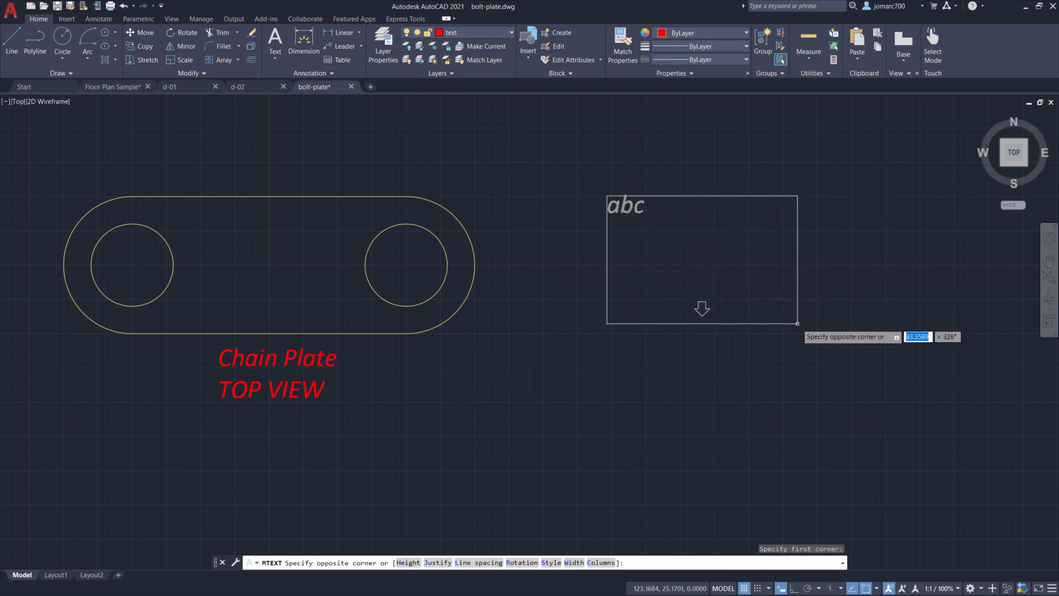
pyautogui.click(853, 346)
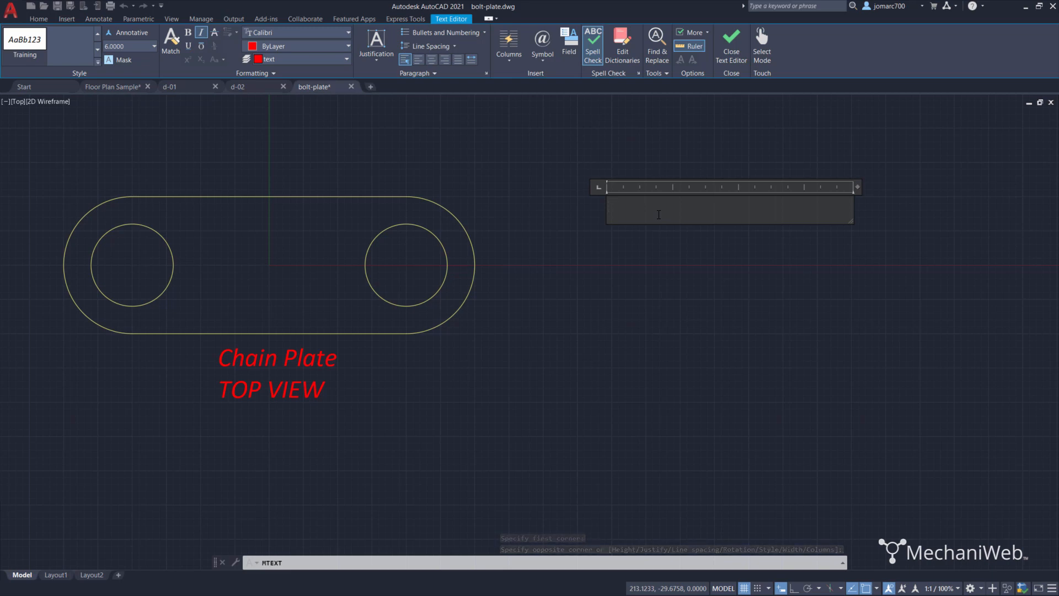
# - Enter the indented heading "NOTES:" in the multiline text box and start a new line
pyautogui.press('Tab')
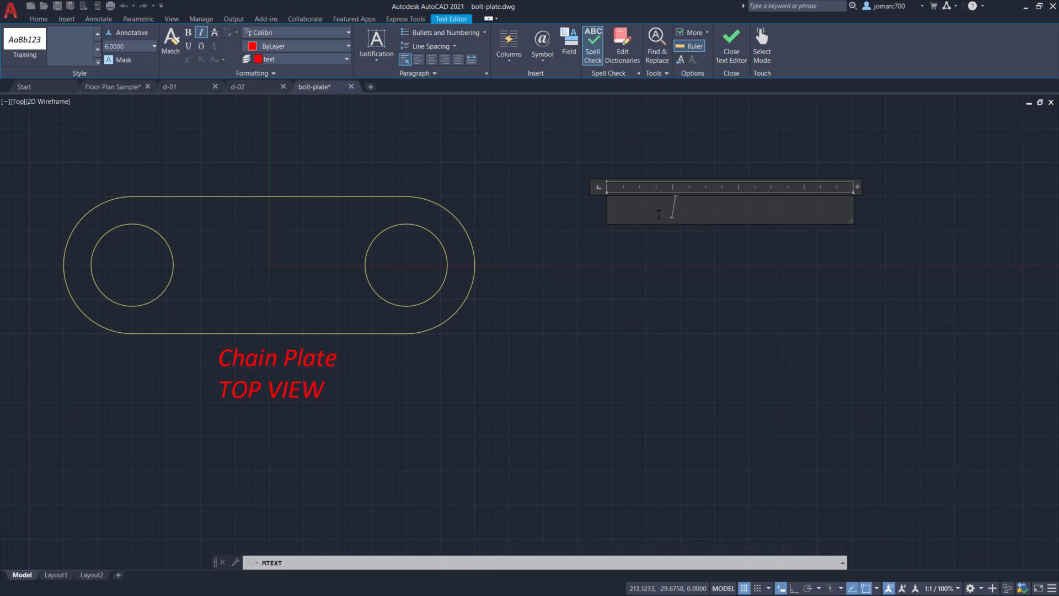
pyautogui.write('no')
pyautogui.press('BackSpace')
pyautogui.press('BackSpace')
pyautogui.write('NOTES:')
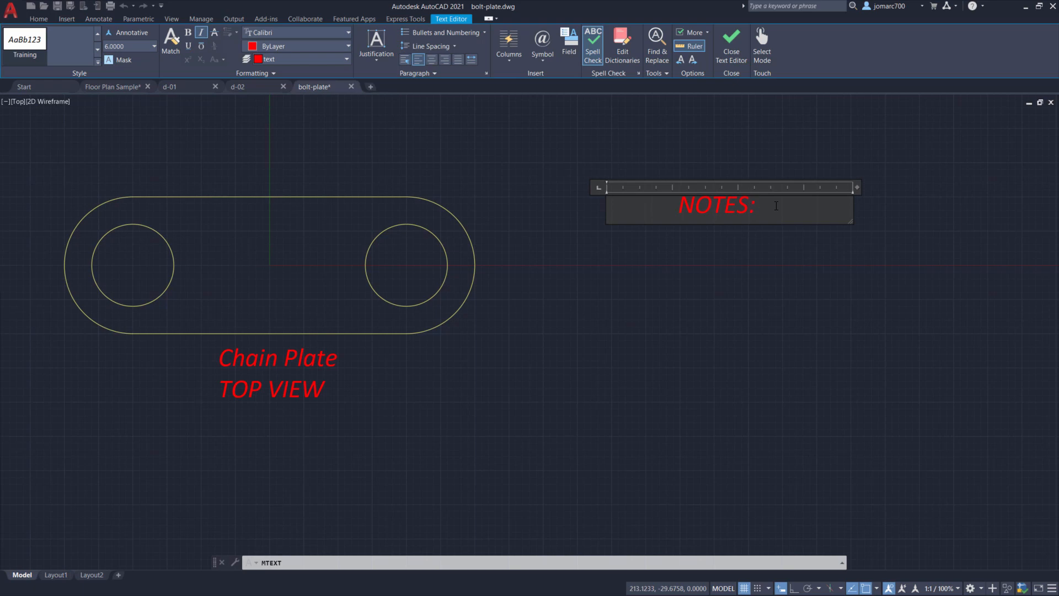
pyautogui.press('Return')
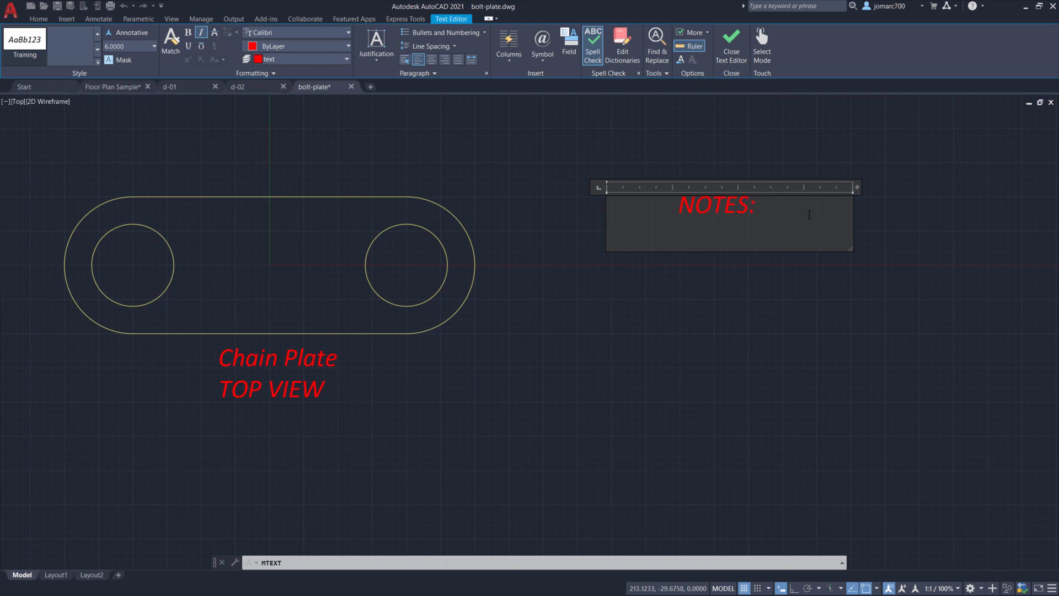
# - Turn on a numbered list and enter the first note "All dimensions in mm."
pyautogui.click(484, 33)
pyautogui.click(439, 59)
pyautogui.write('All dime')
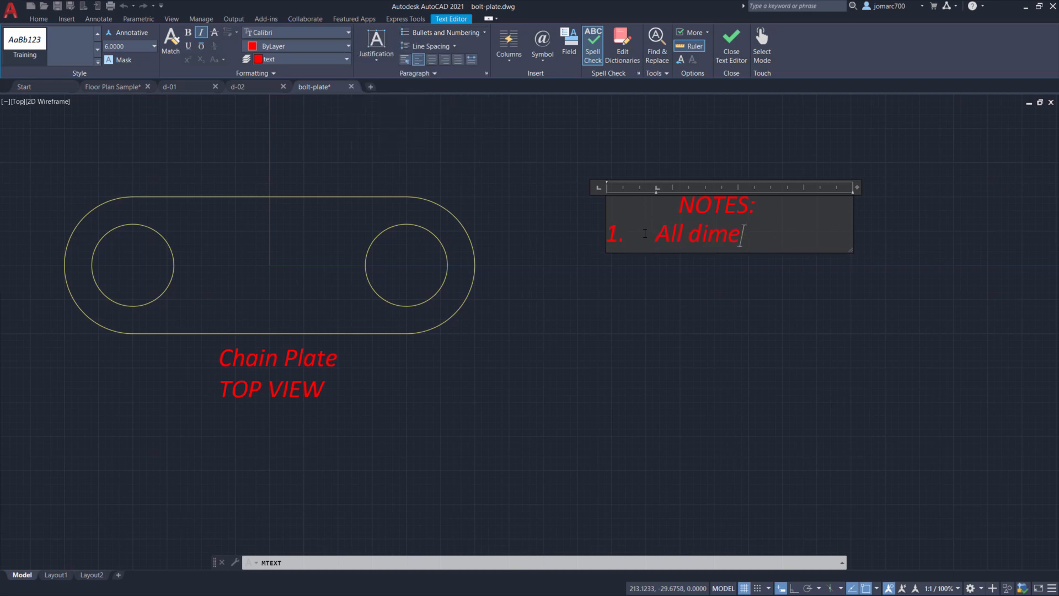
pyautogui.write('nsinos')
pyautogui.press('BackSpace')
pyautogui.press('BackSpace')
pyautogui.press('BackSpace')
pyautogui.press('BackSpace')
pyautogui.write('ons in mm.')
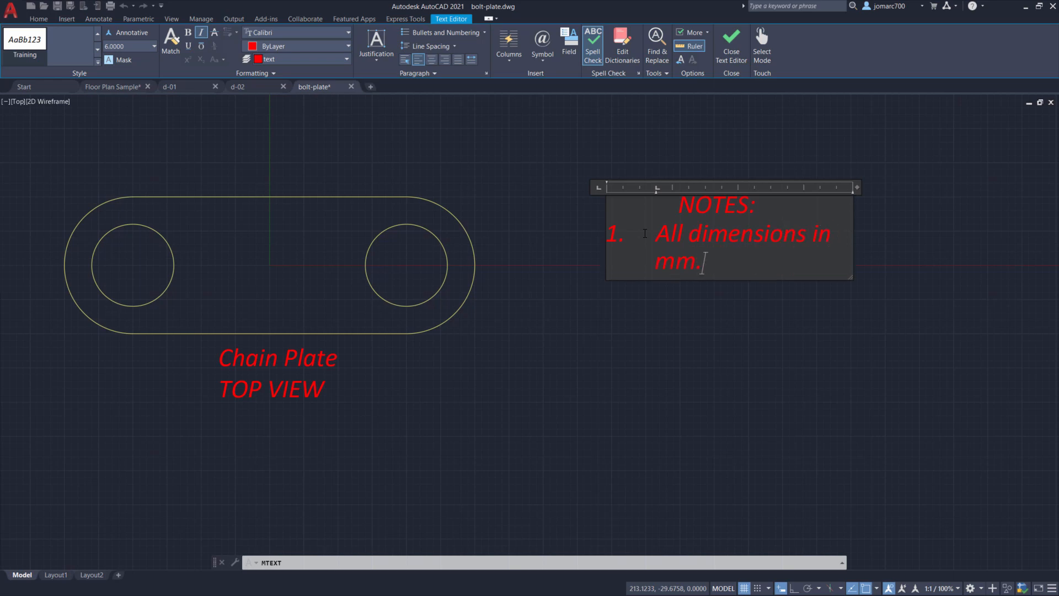
pyautogui.press('Return')
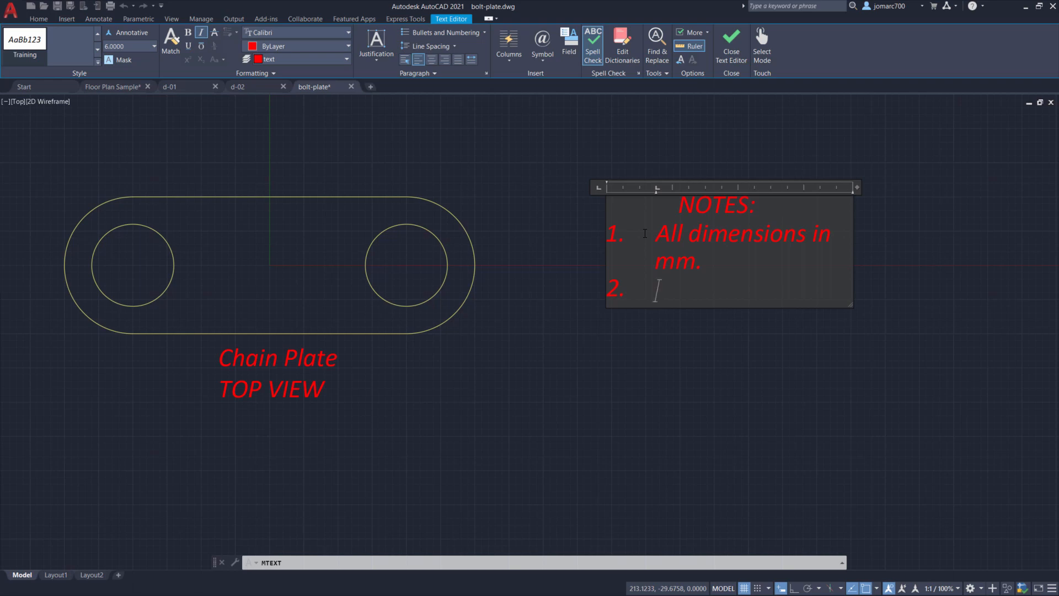
# - Enter the second numbered note "Material: STEEL"
pyautogui.write('Mat')
pyautogui.write('erial')
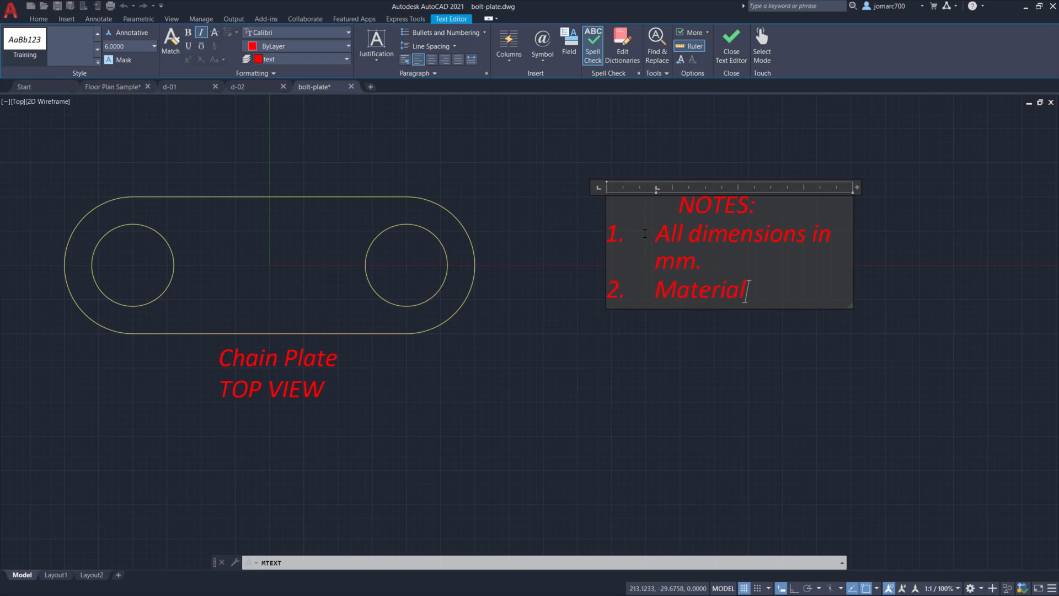
pyautogui.write(': STEEL')
# - Widen the multiline text box so the first note fits on one line
pyautogui.scroll(2, 804, 238)
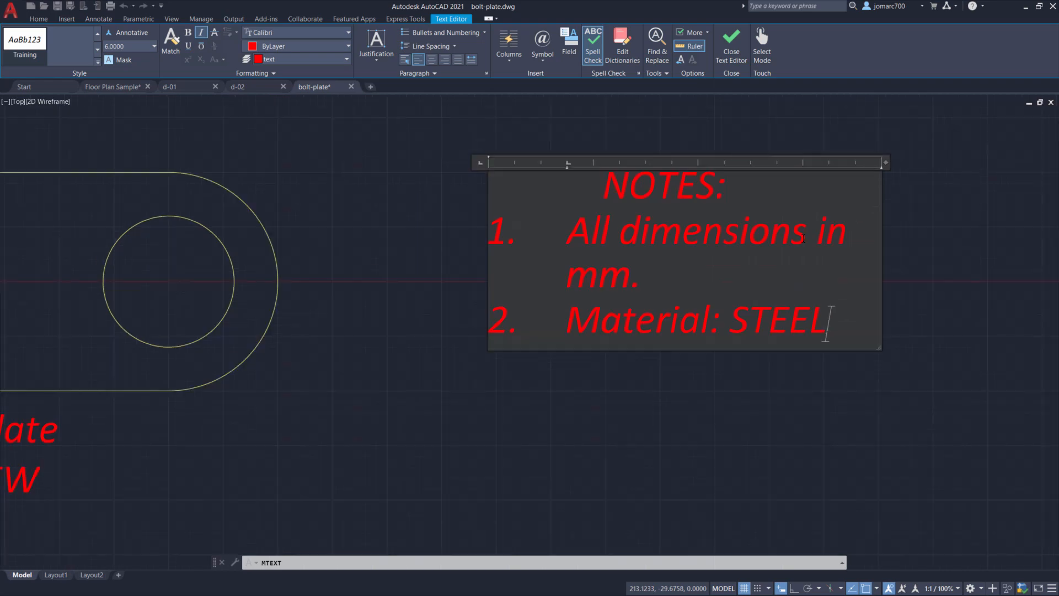
pyautogui.scroll(-2, 805, 238)
pyautogui.scroll(2, 804, 239)
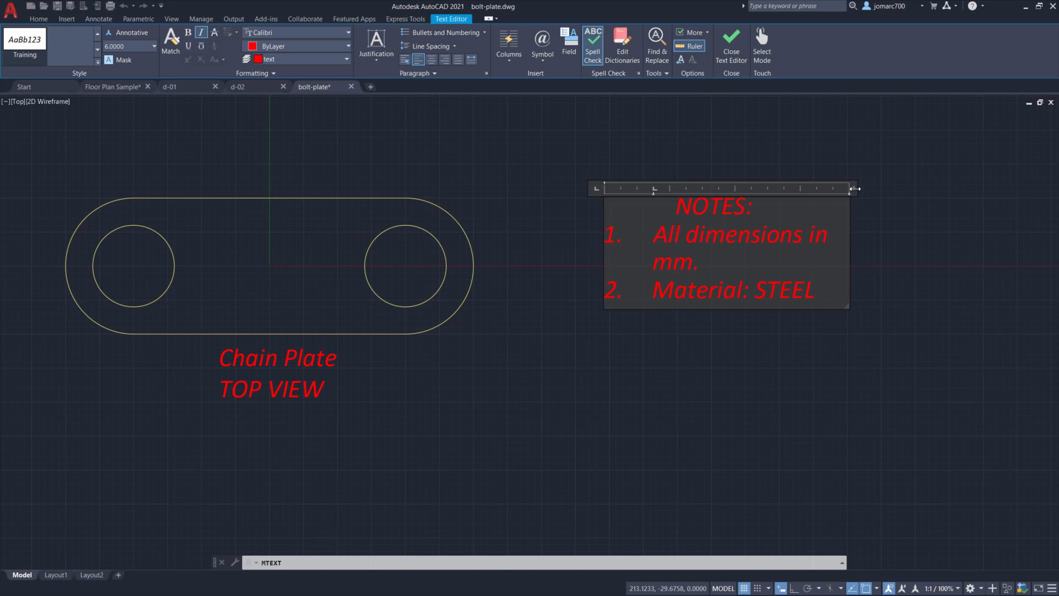
pyautogui.moveTo(855, 189); pyautogui.dragTo(917, 190)
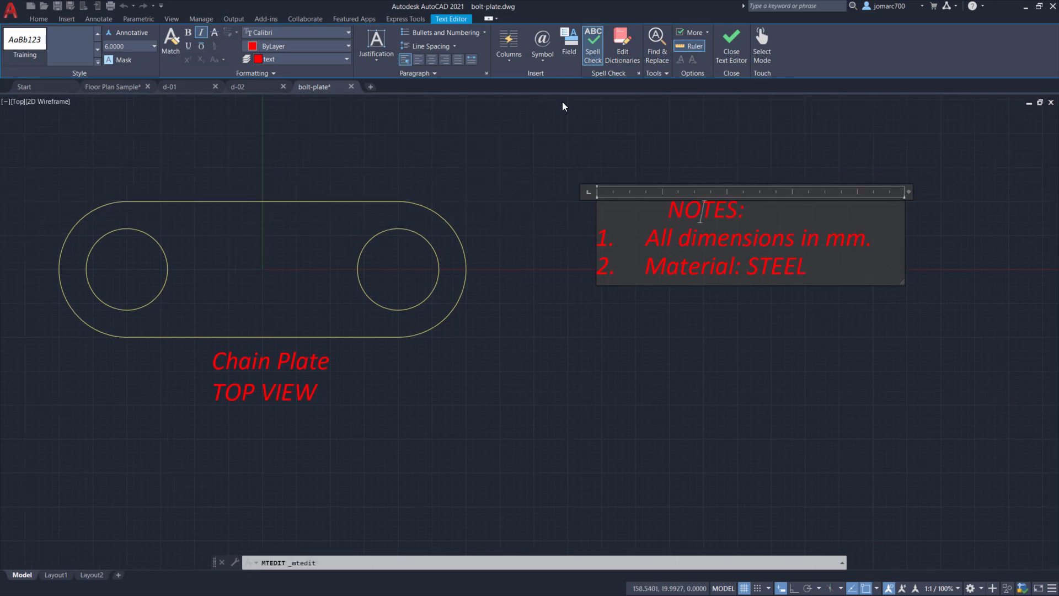
# - Remove the indent before the NOTES: heading and close the text editor
pyautogui.click(669, 211)
pyautogui.press('BackSpace')
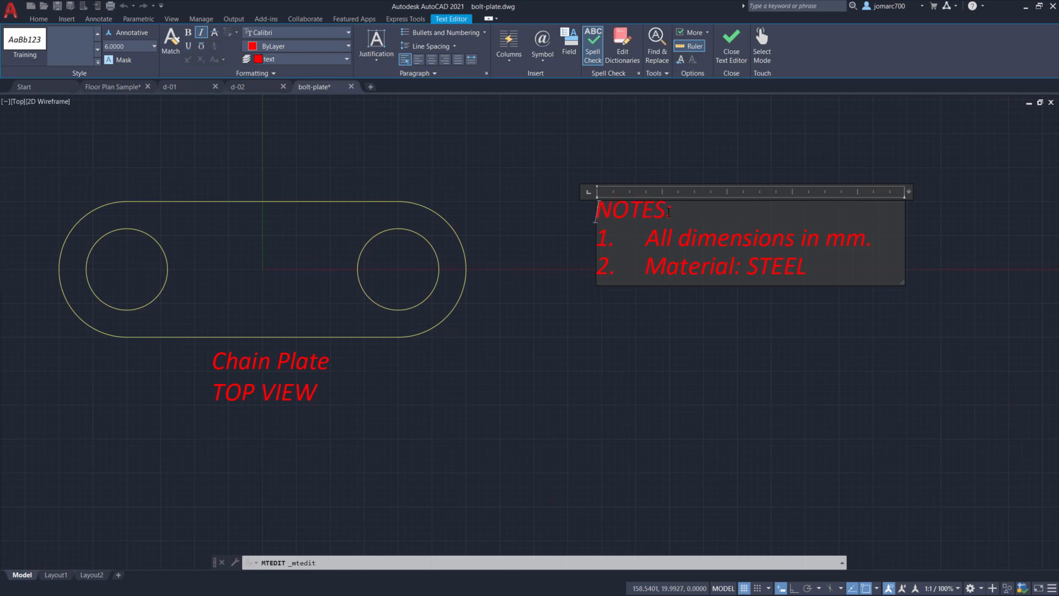
pyautogui.click(734, 58)
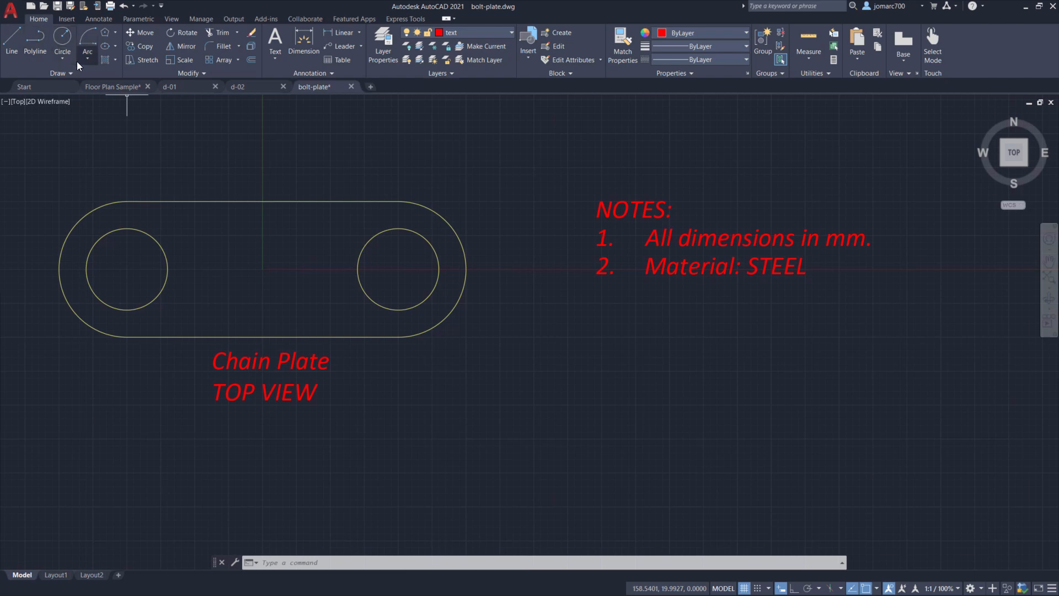
# - Create a new dimension style named Training, starting from Standard and used for all dimensions
pyautogui.click(322, 73)
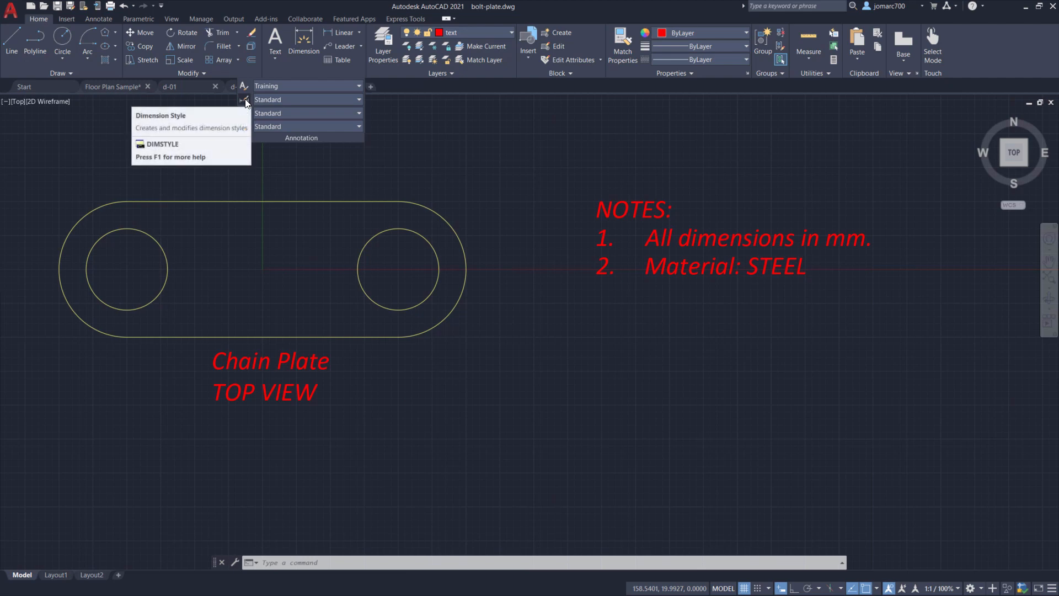
pyautogui.click(99, 18)
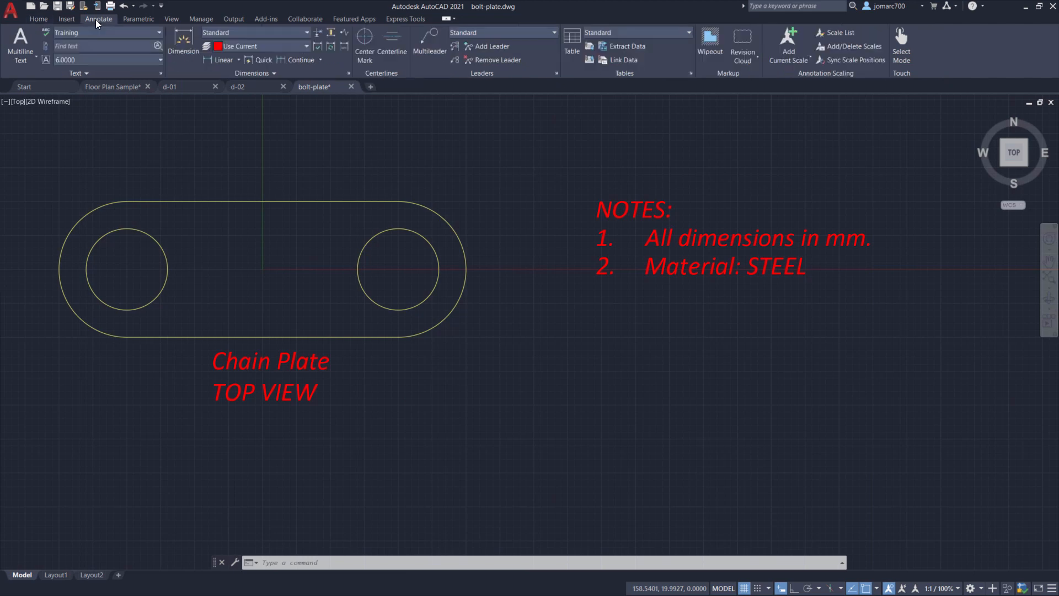
pyautogui.click(349, 73)
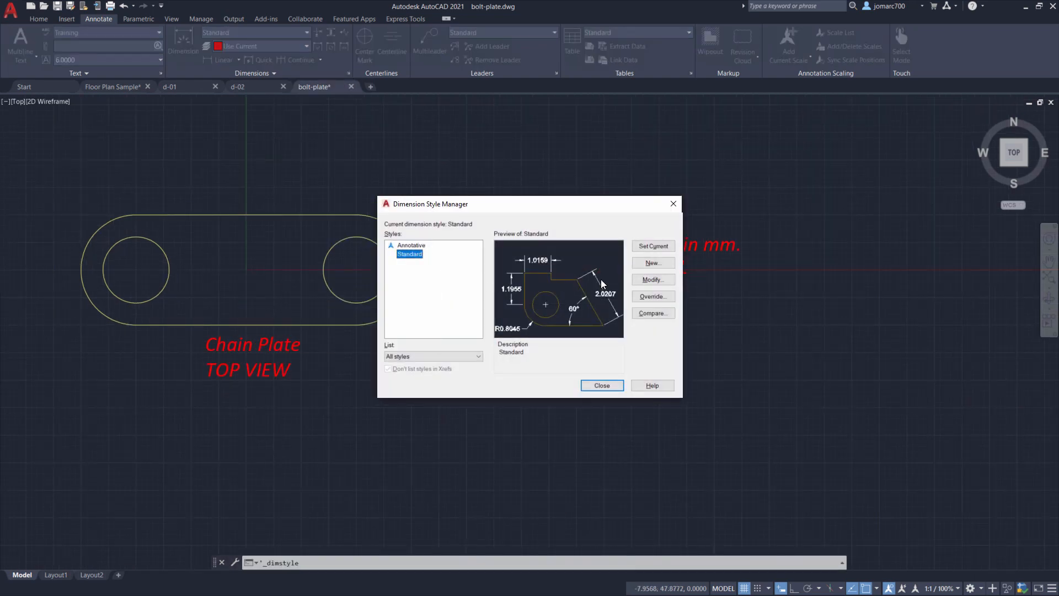
pyautogui.click(663, 263)
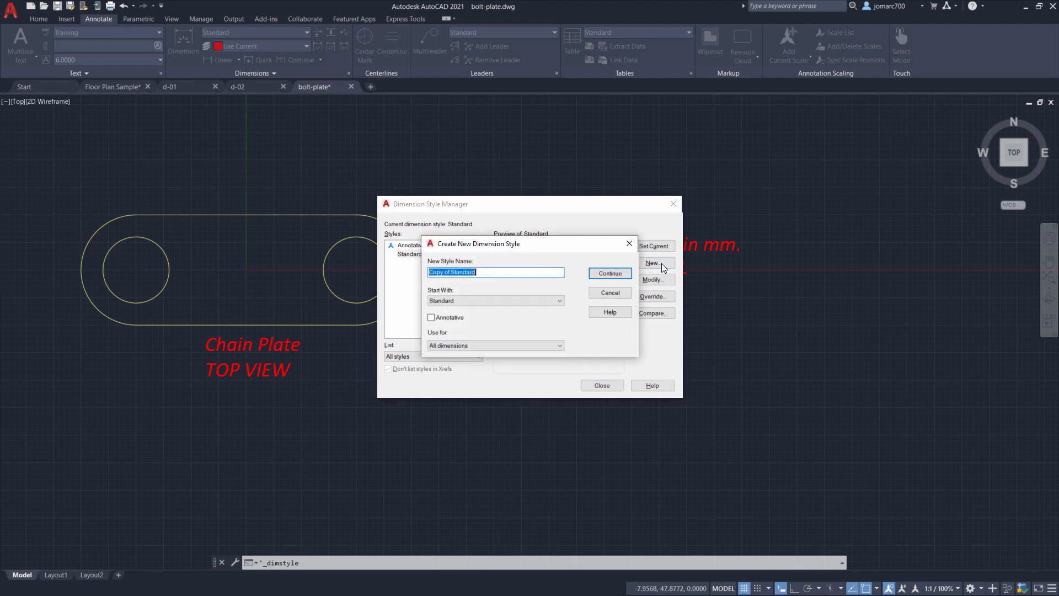
pyautogui.write('Training')
pyautogui.click(478, 301)
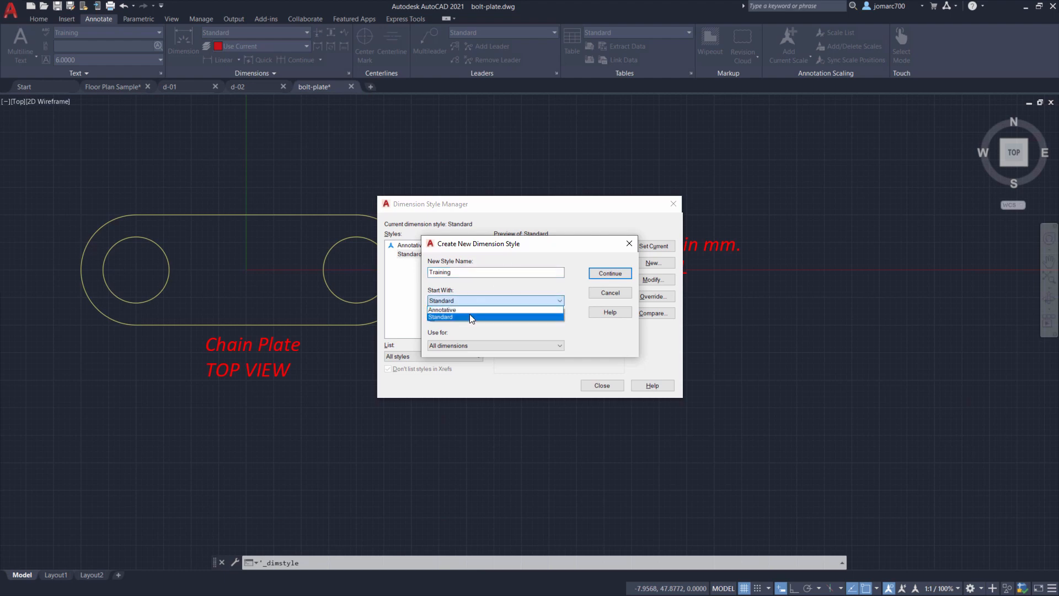
pyautogui.click(472, 316)
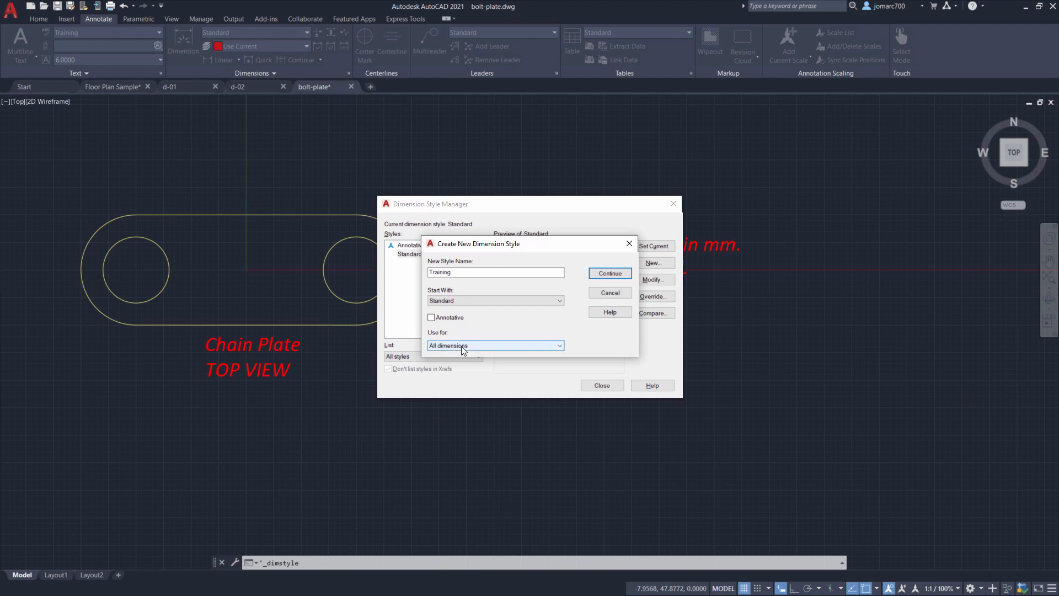
pyautogui.moveTo(463, 346)
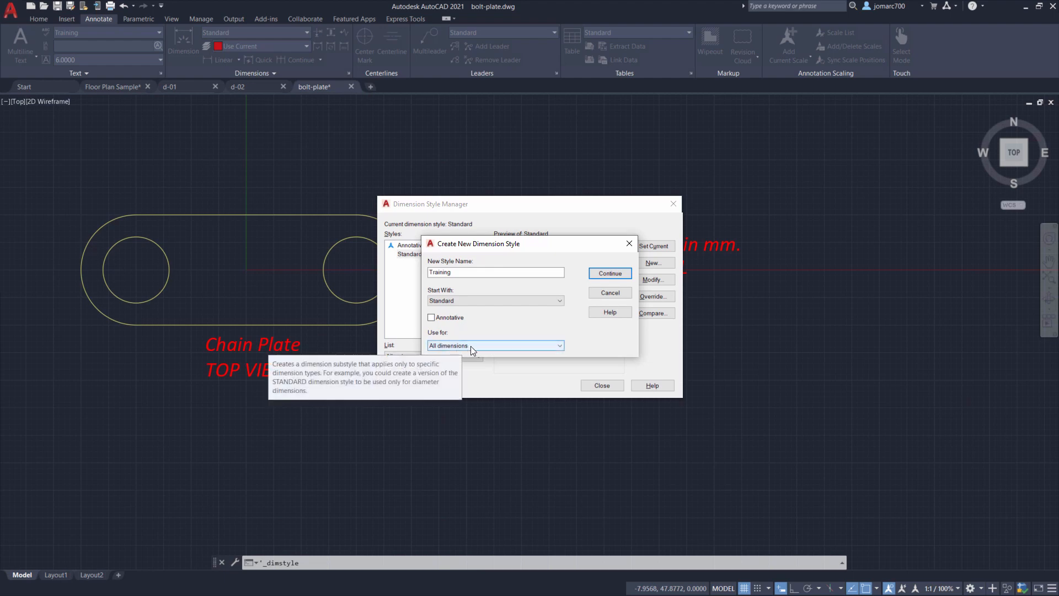
pyautogui.click(472, 346)
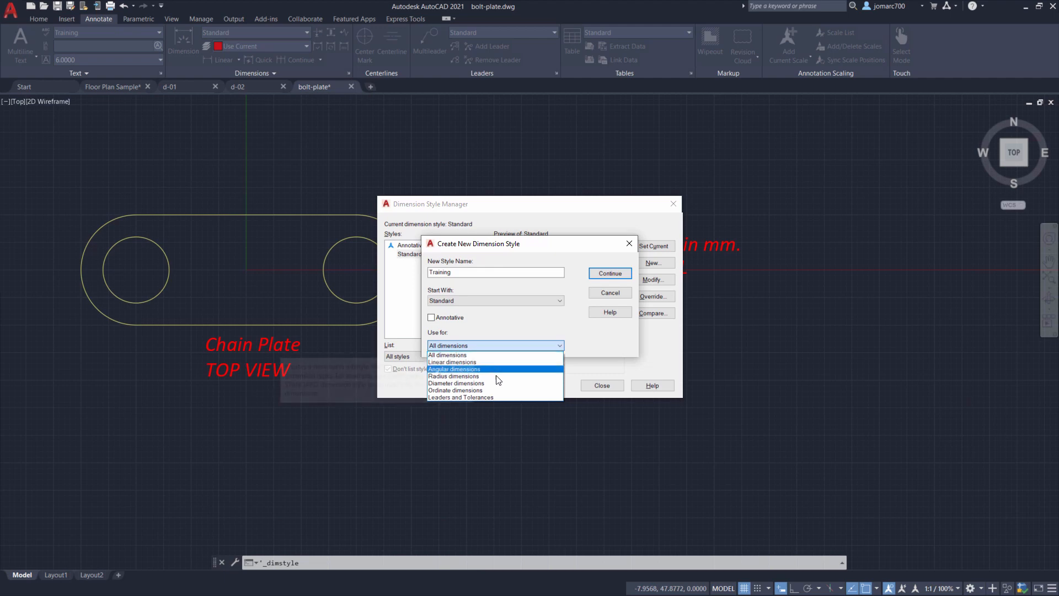
pyautogui.click(474, 356)
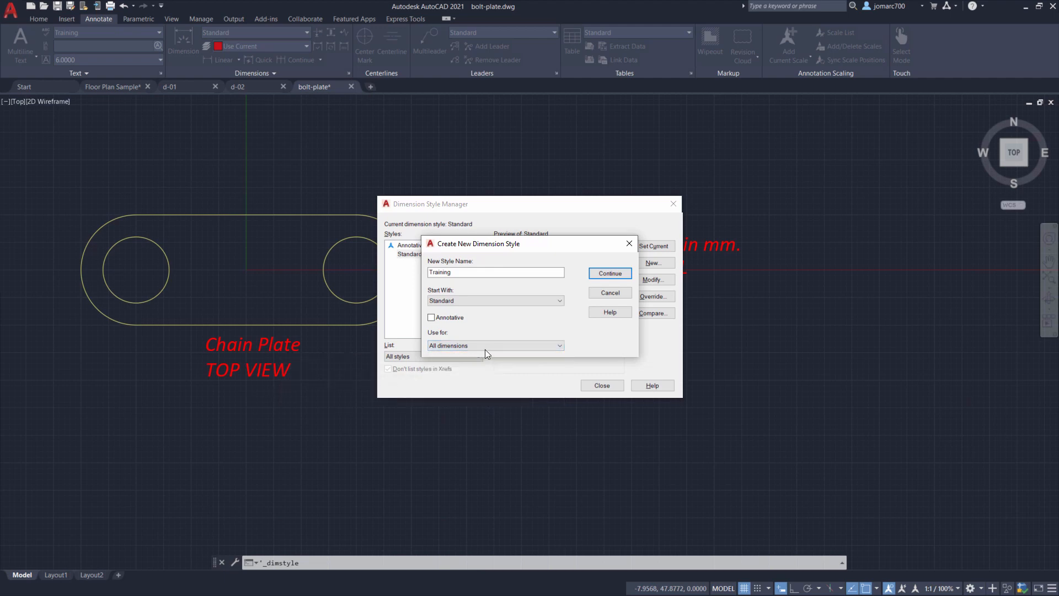
pyautogui.click(613, 275)
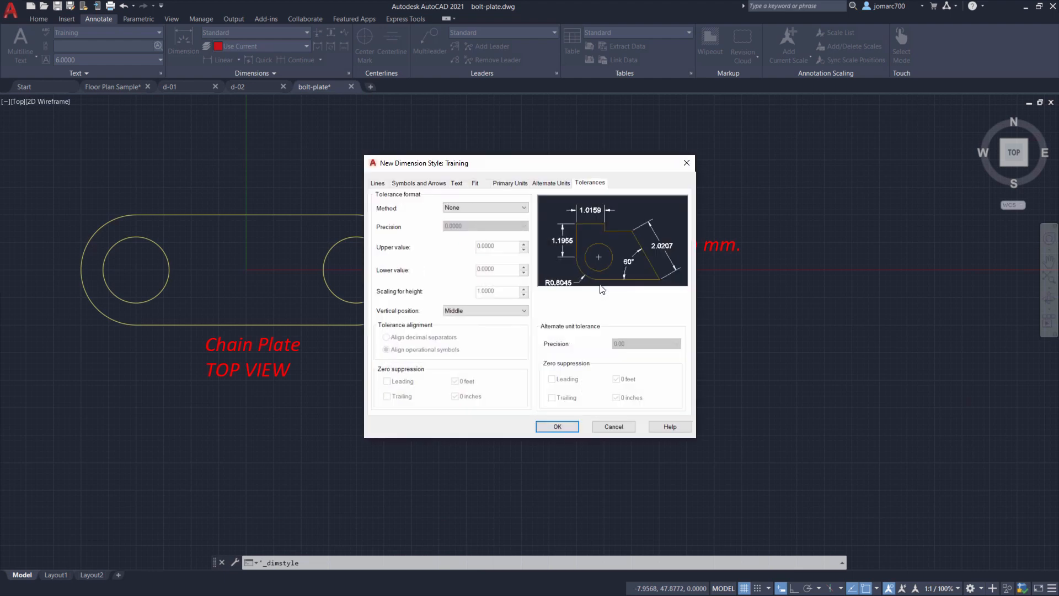
# - Set the dimension lines' color, linetype and lineweight to ByLayer
pyautogui.click(378, 183)
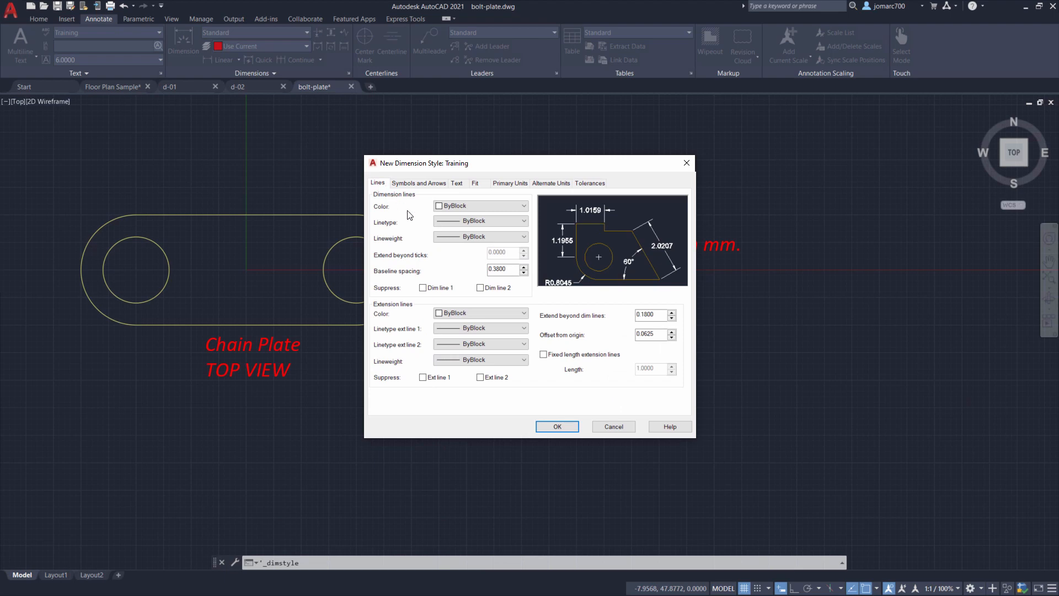
pyautogui.click(488, 206)
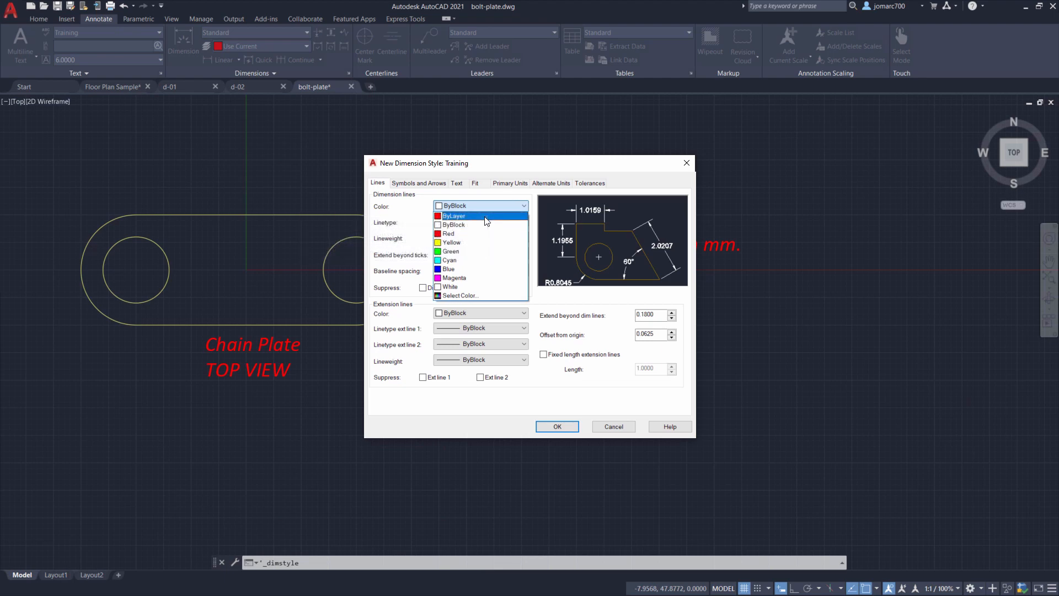
pyautogui.click(485, 217)
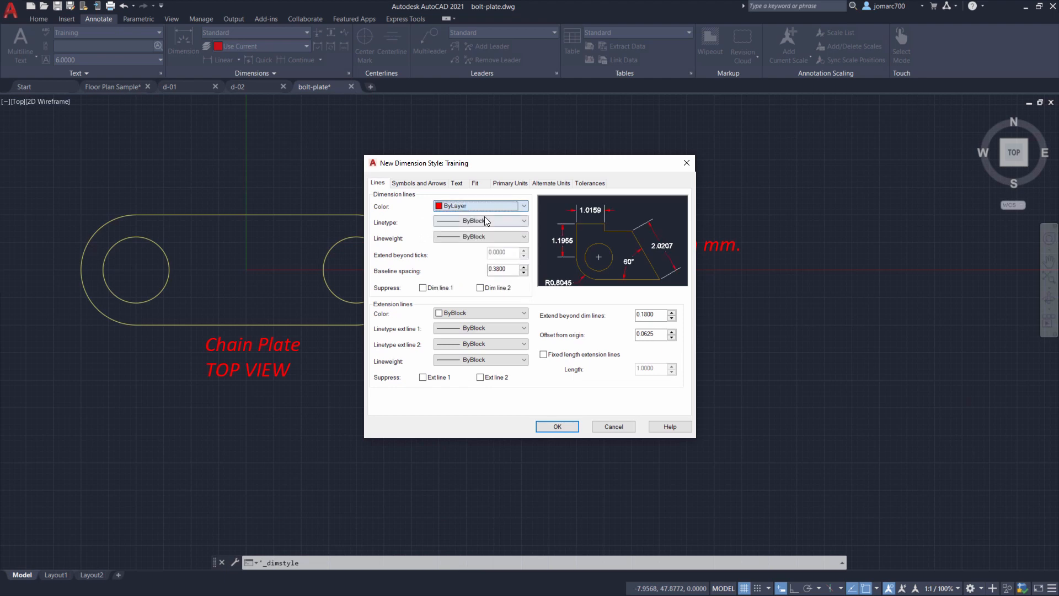
pyautogui.click(485, 221)
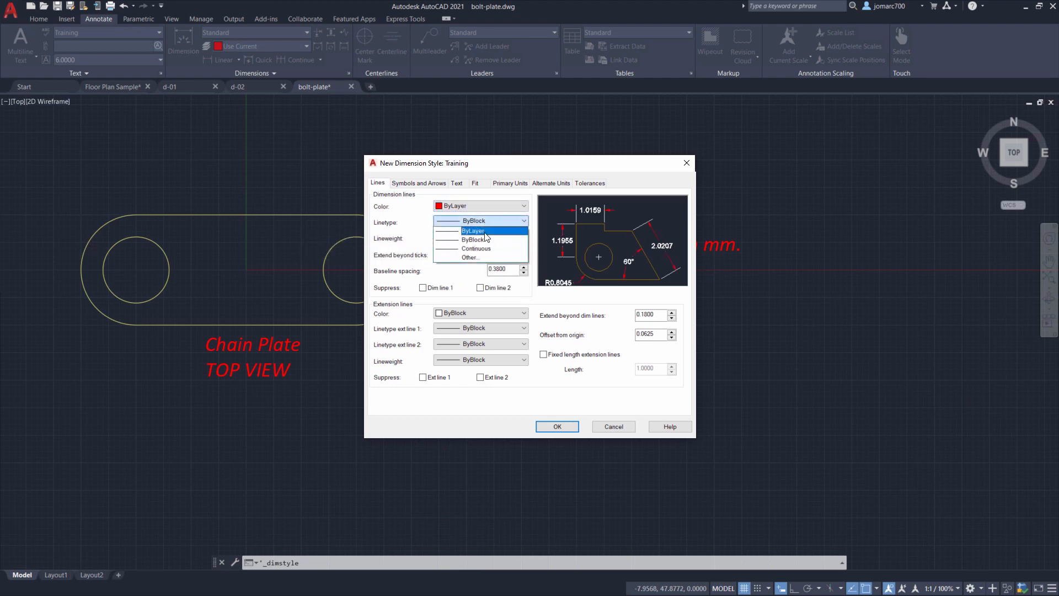
pyautogui.click(485, 231)
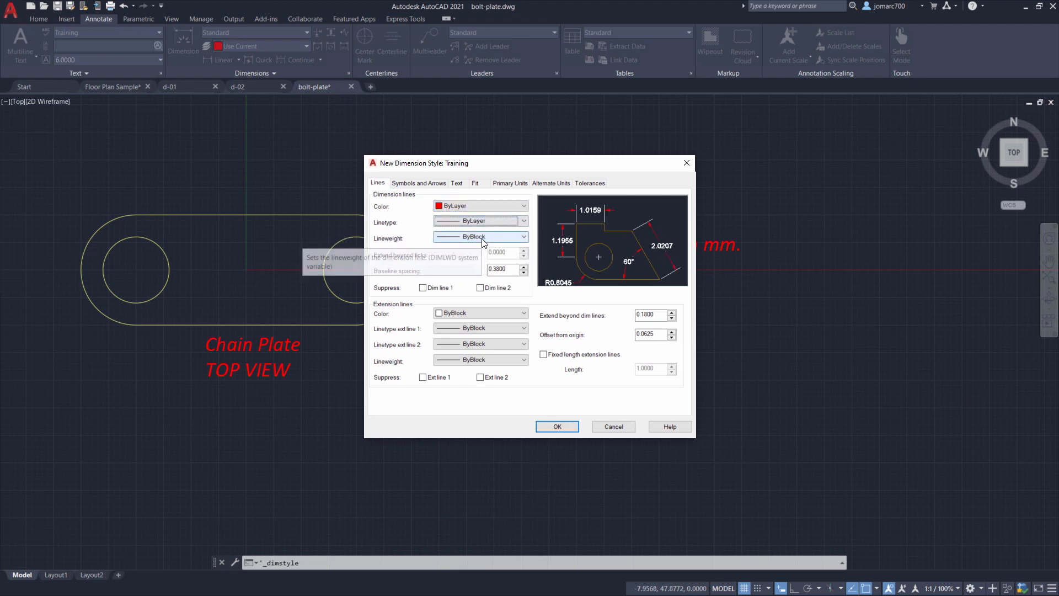
pyautogui.click(481, 238)
pyautogui.click(479, 247)
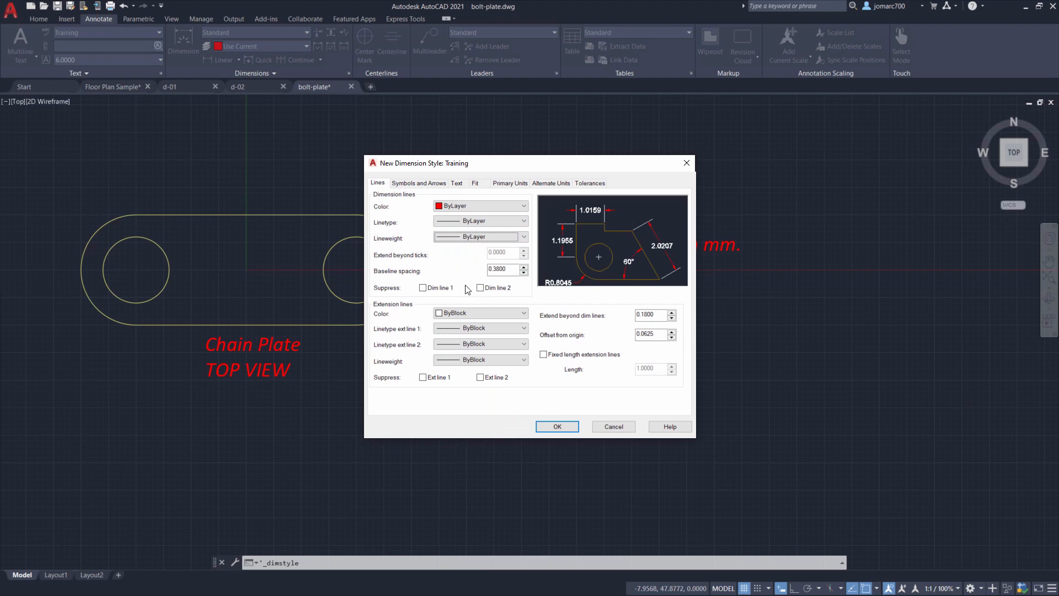
# - Set the extension lines' color, both extension linetypes and lineweight to ByLayer
pyautogui.click(480, 315)
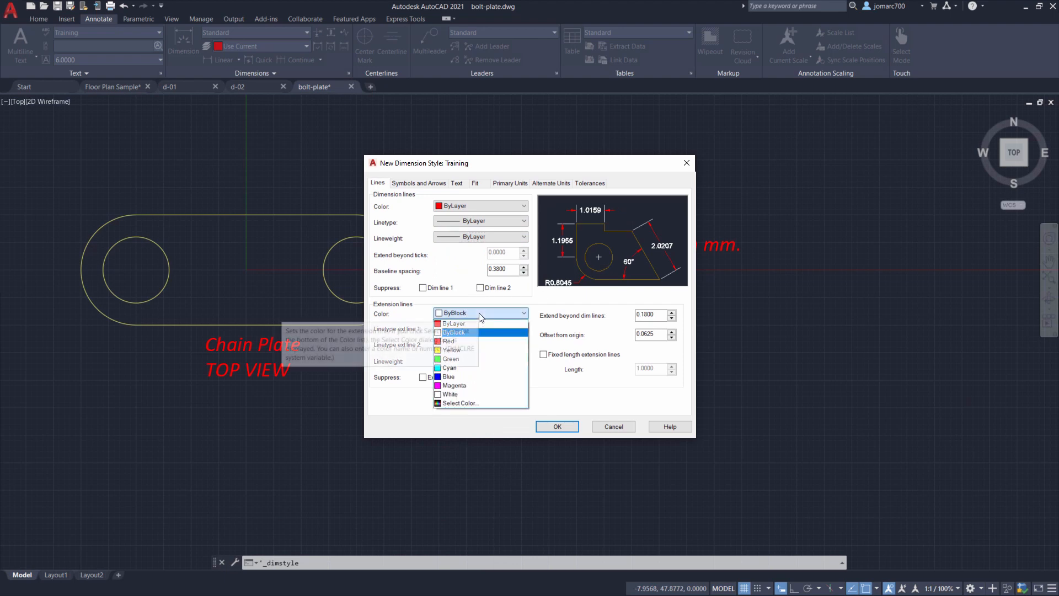
pyautogui.click(455, 323)
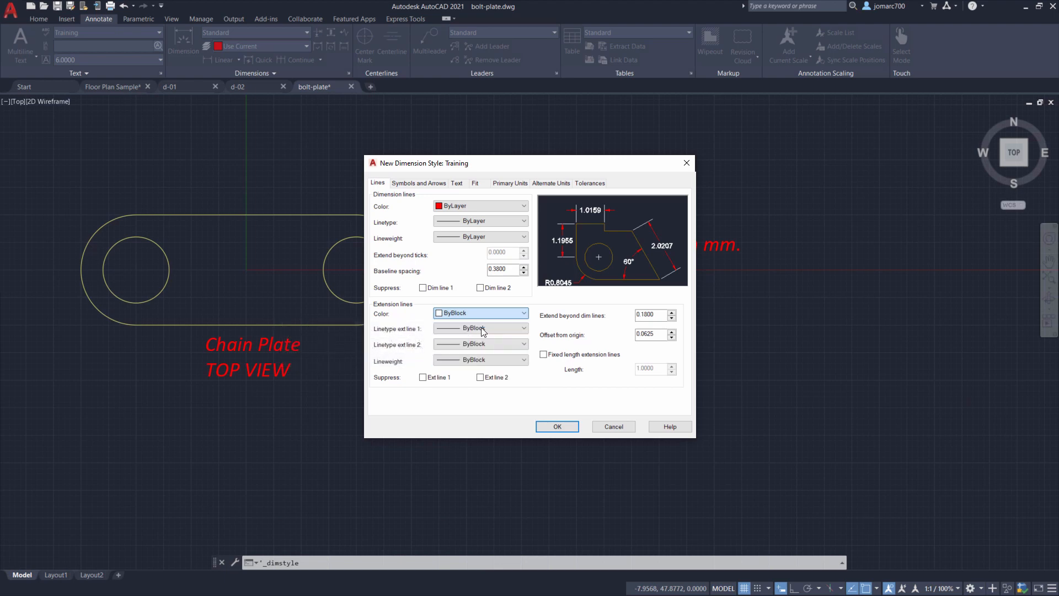
pyautogui.click(488, 329)
pyautogui.click(485, 339)
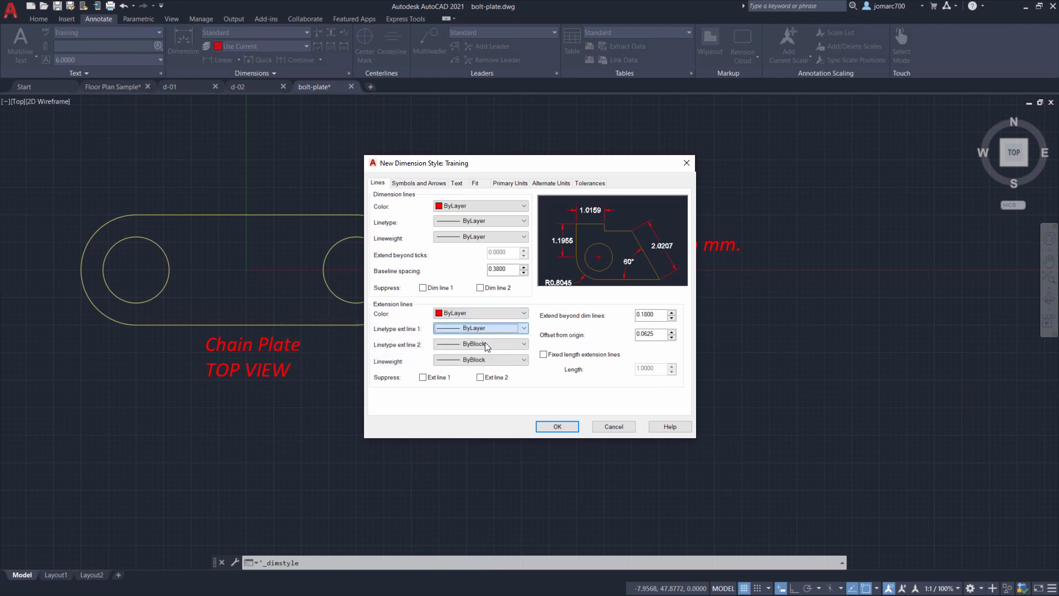
pyautogui.click(484, 343)
pyautogui.click(479, 363)
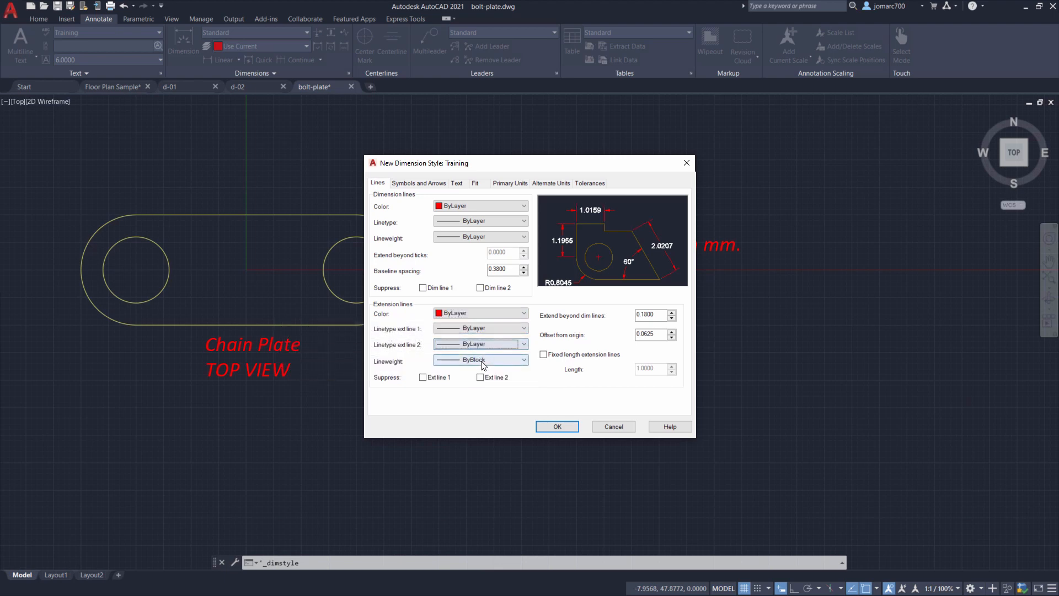
pyautogui.click(486, 360)
pyautogui.click(480, 119)
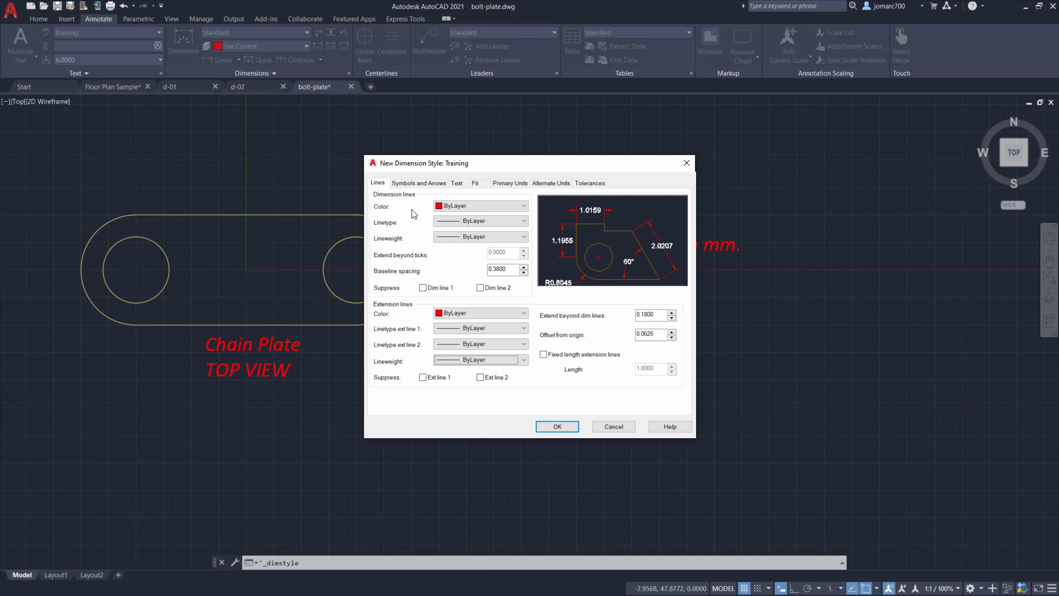
pyautogui.click(419, 184)
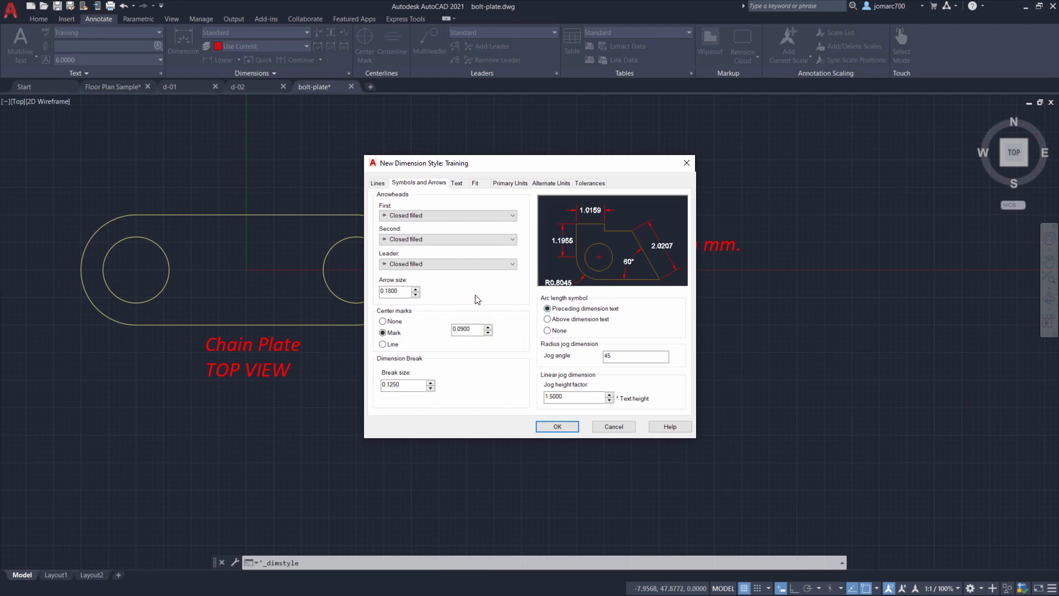
pyautogui.click(383, 322)
pyautogui.click(383, 333)
# - Set the dimension text style to Training and review that style's font settings
pyautogui.click(456, 184)
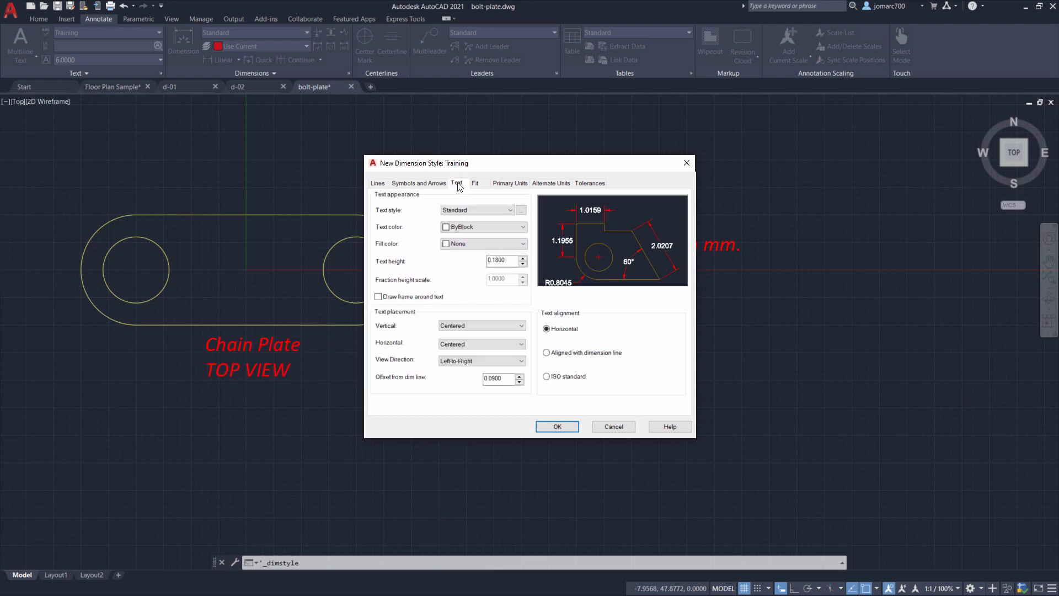
pyautogui.click(474, 212)
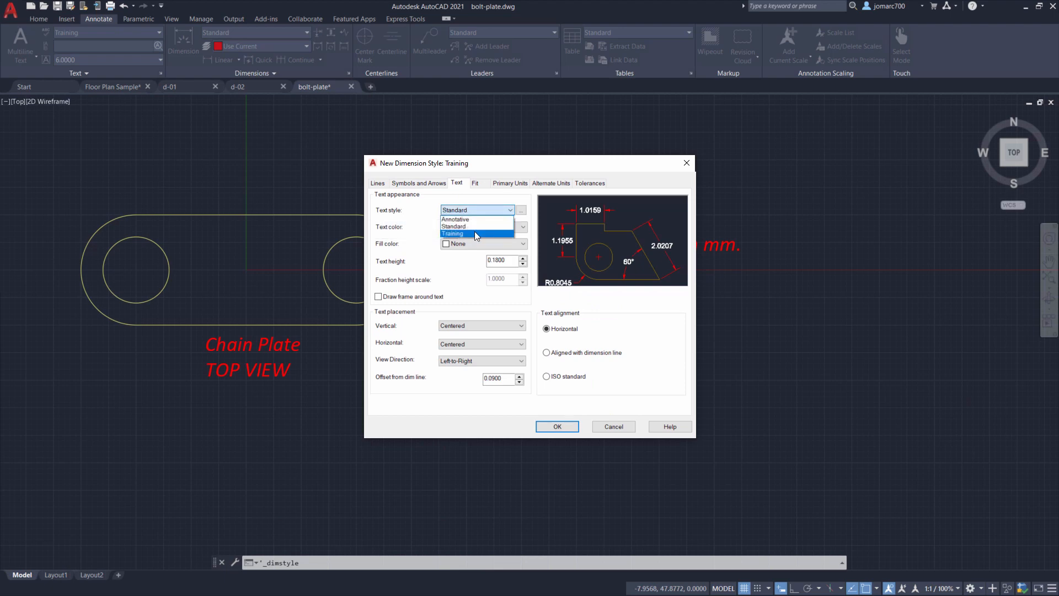
pyautogui.click(475, 233)
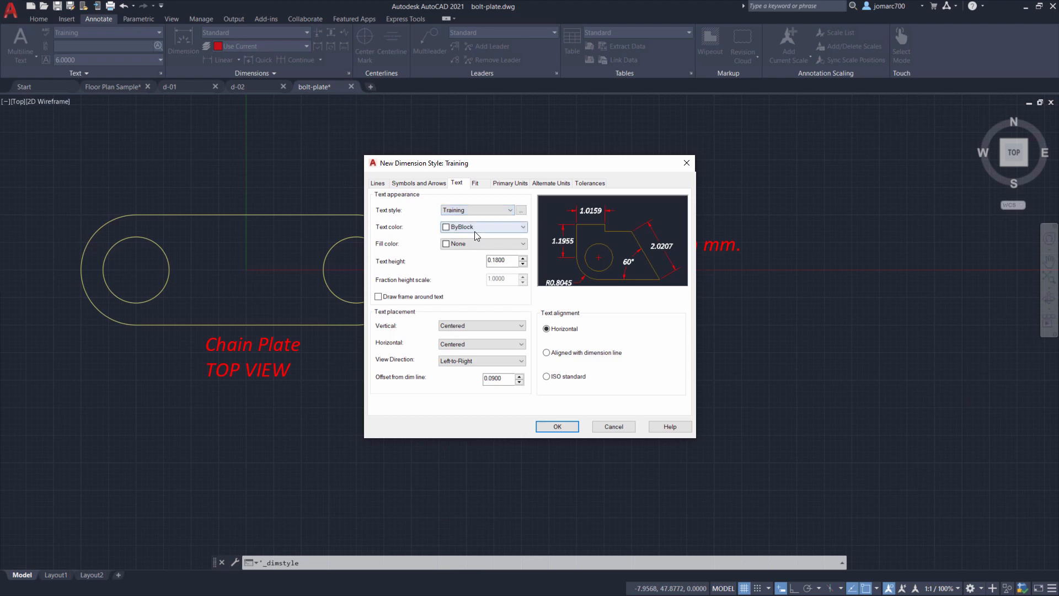
pyautogui.click(522, 212)
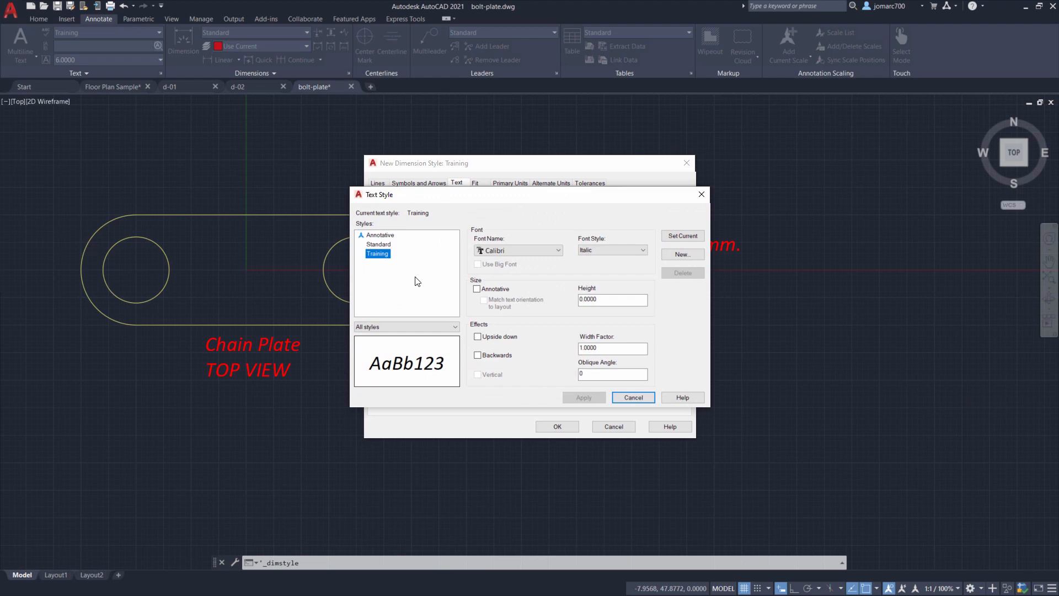
pyautogui.click(634, 396)
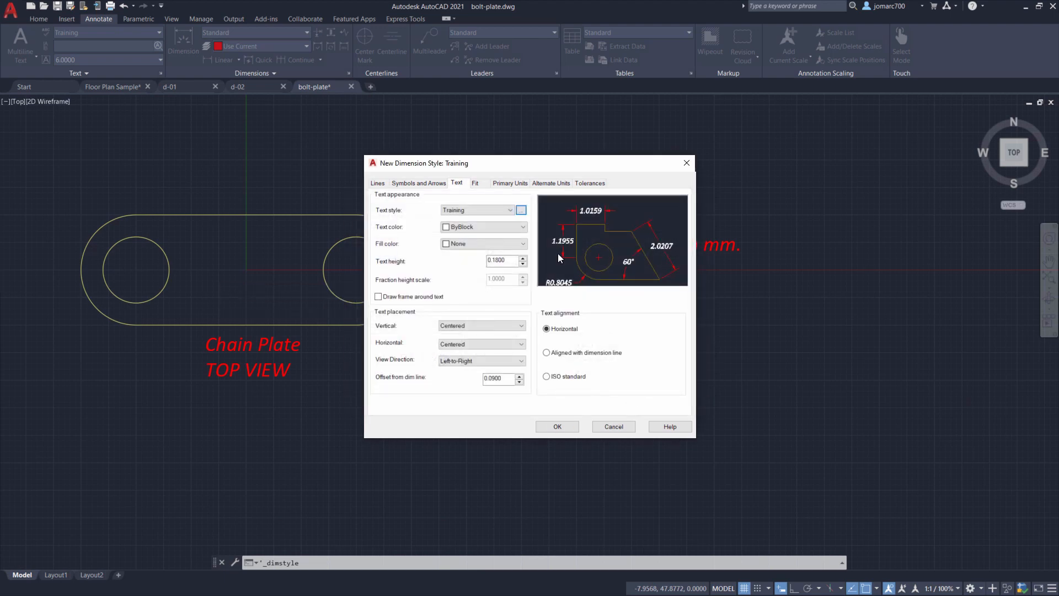
# - Set the dimension text color to ByLayer and align the text with the dimension line
pyautogui.click(478, 228)
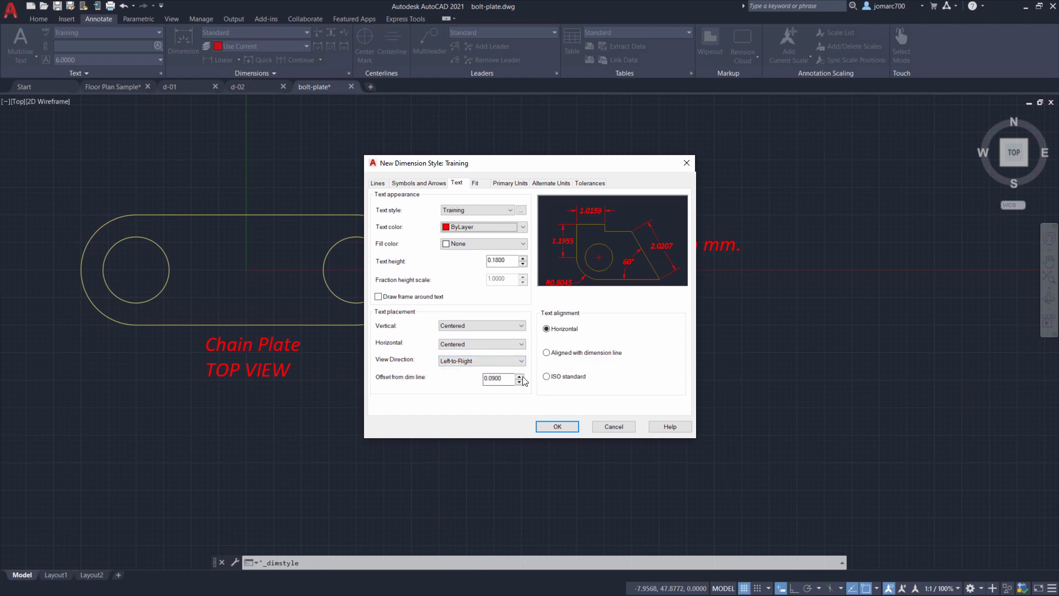
pyautogui.click(547, 353)
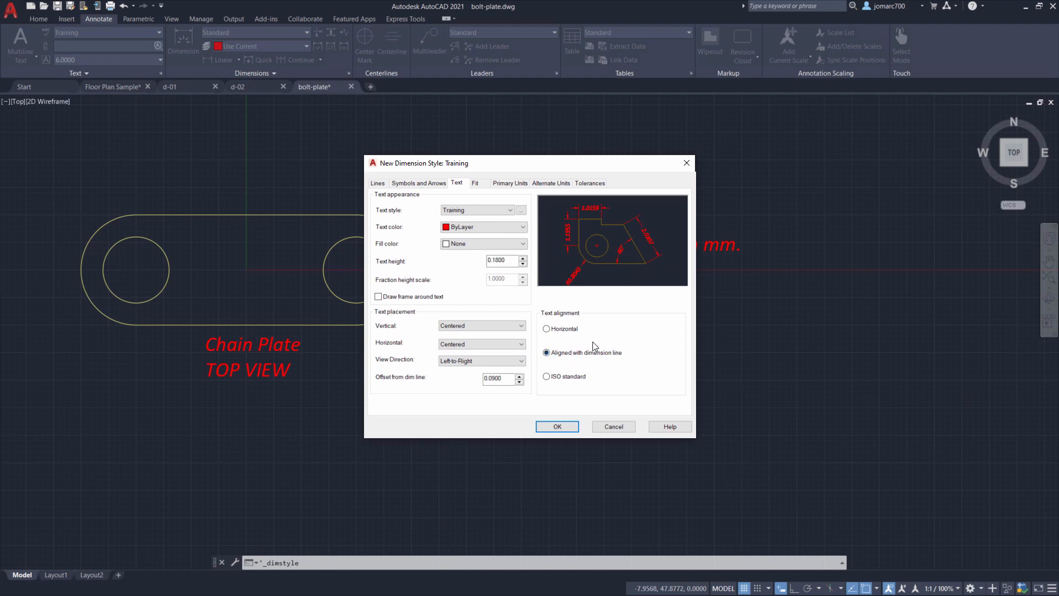
# - Set the primary linear units to Decimal format with 0.0 precision
pyautogui.click(478, 185)
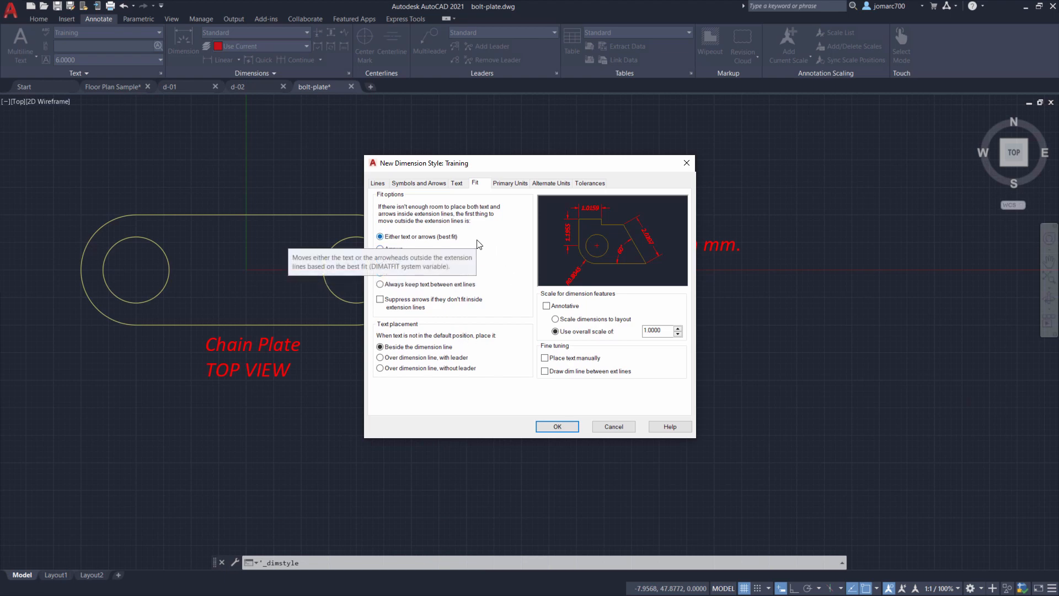
pyautogui.click(511, 184)
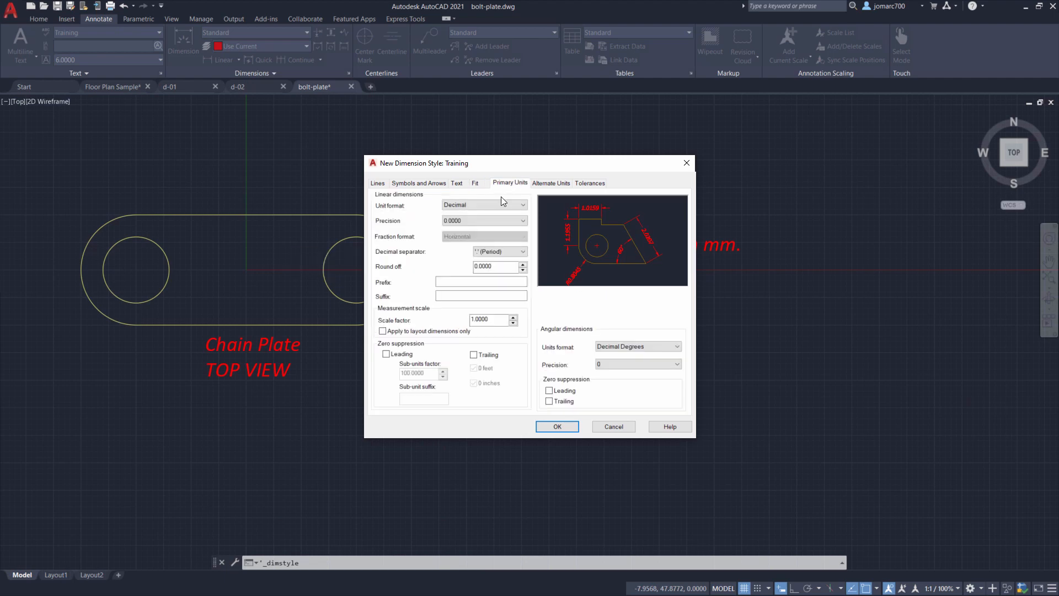
pyautogui.click(490, 205)
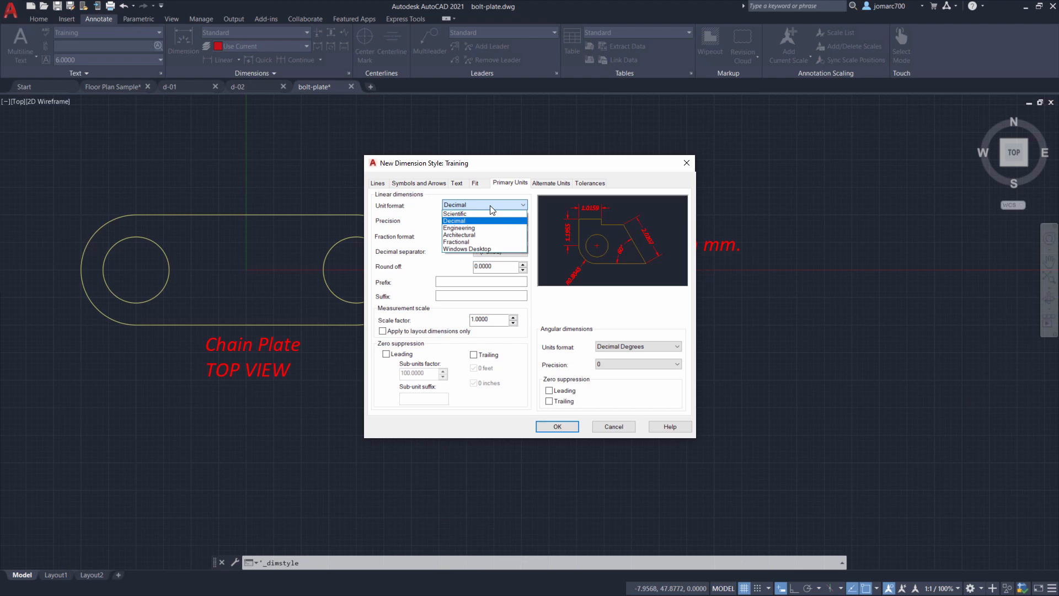
pyautogui.click(481, 220)
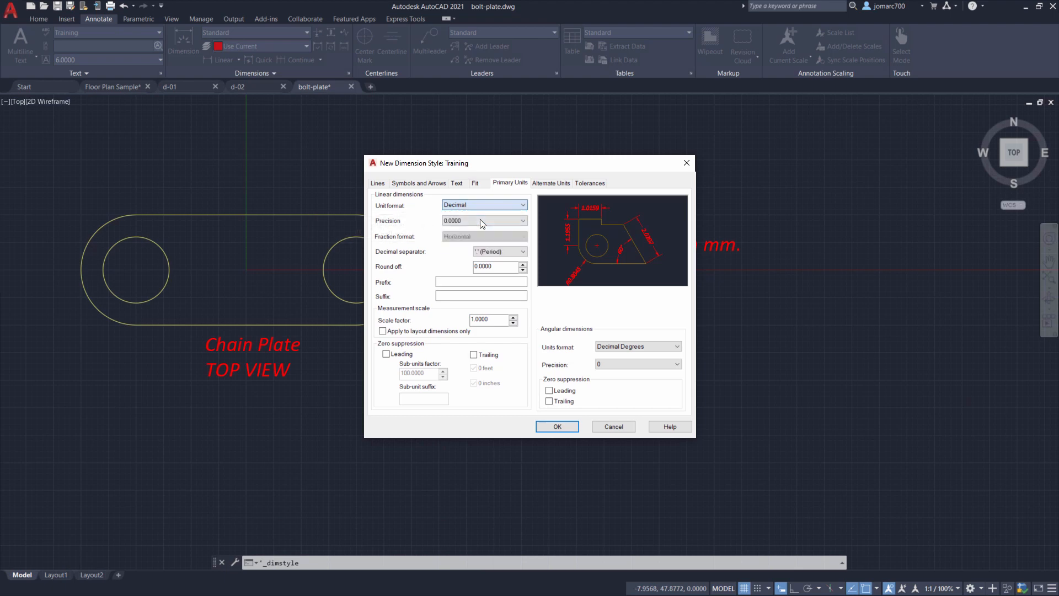
pyautogui.click(479, 222)
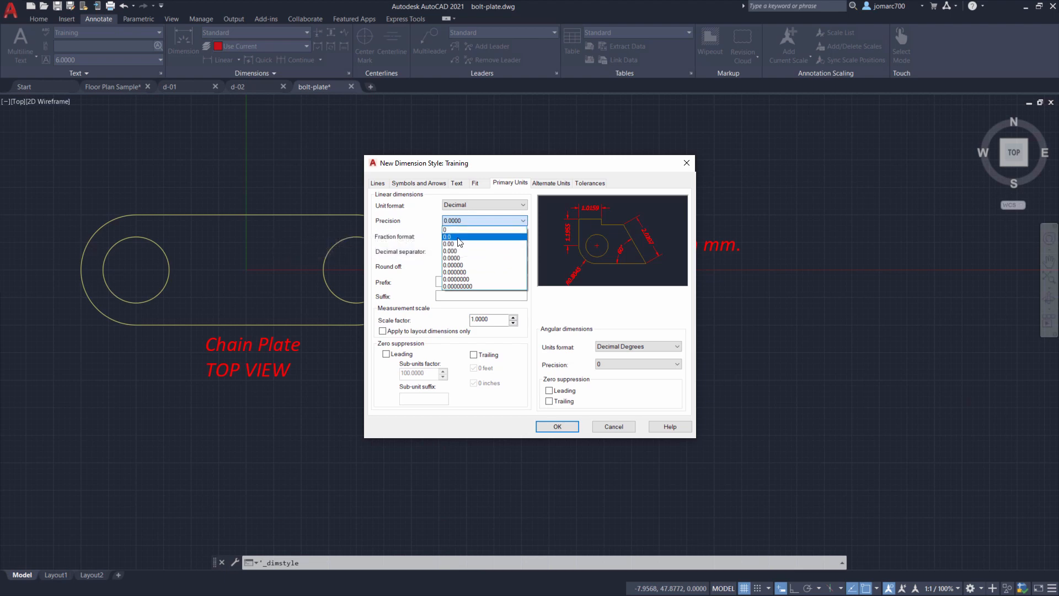
pyautogui.click(458, 239)
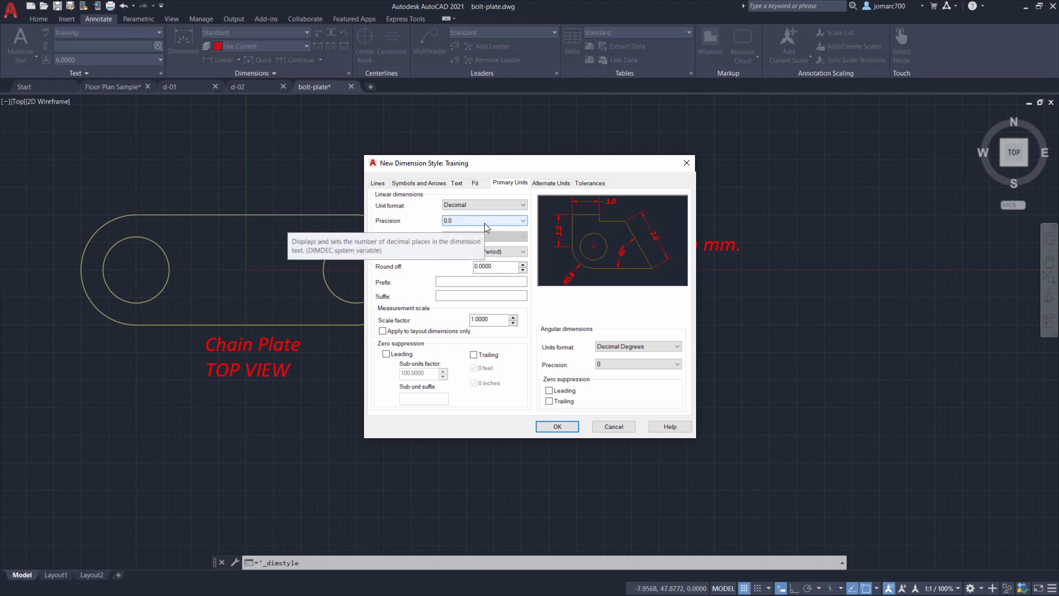
# - Set the linear dimension round-off to 0
pyautogui.click(523, 270)
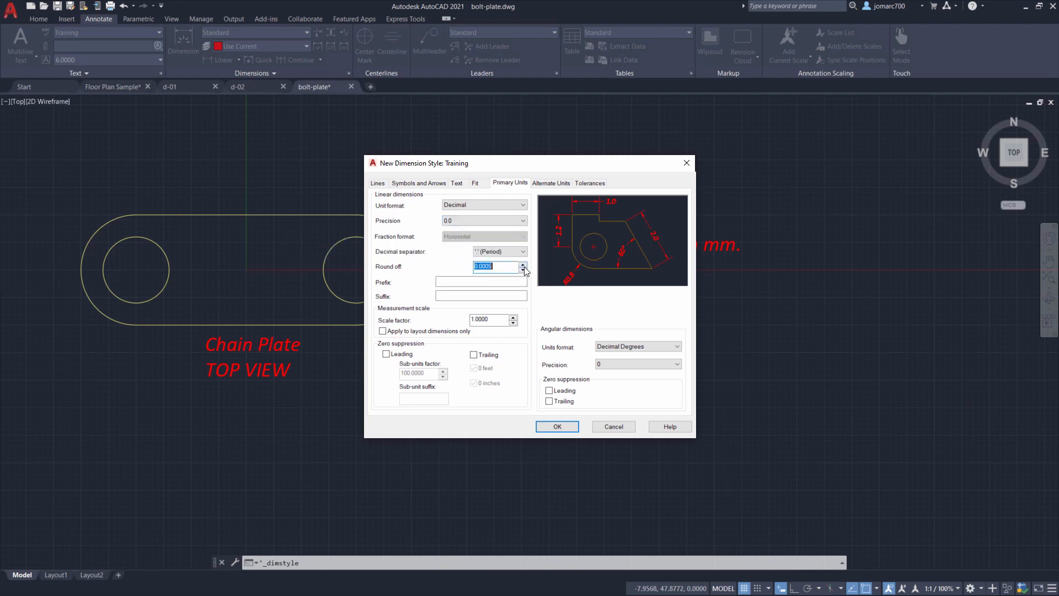
pyautogui.write('0')
pyautogui.click(512, 280)
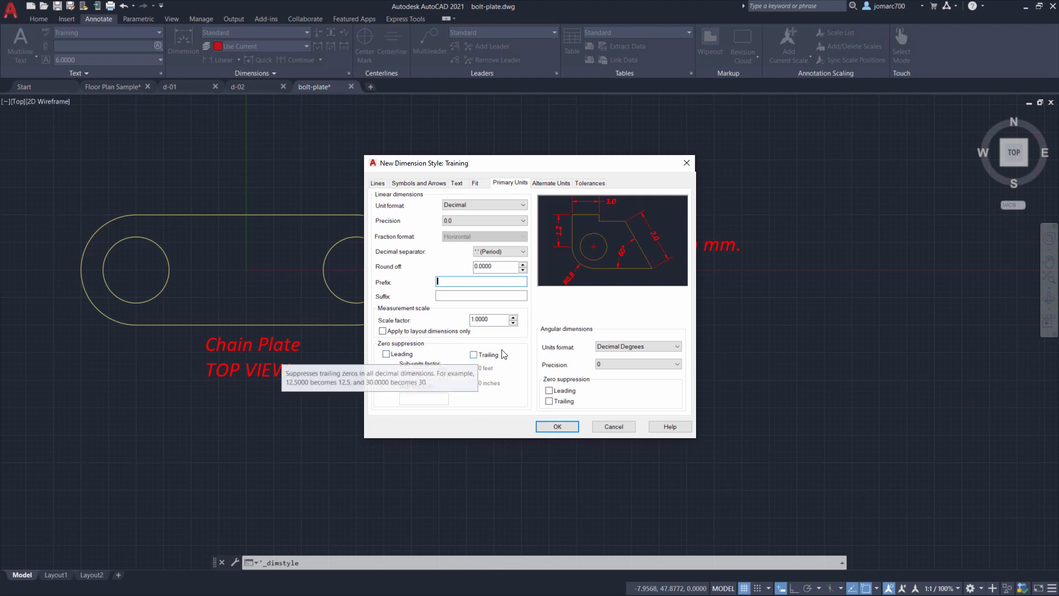
# - Set angular dimensions to Decimal Degrees with 0 precision and suppress trailing zeros
pyautogui.click(619, 351)
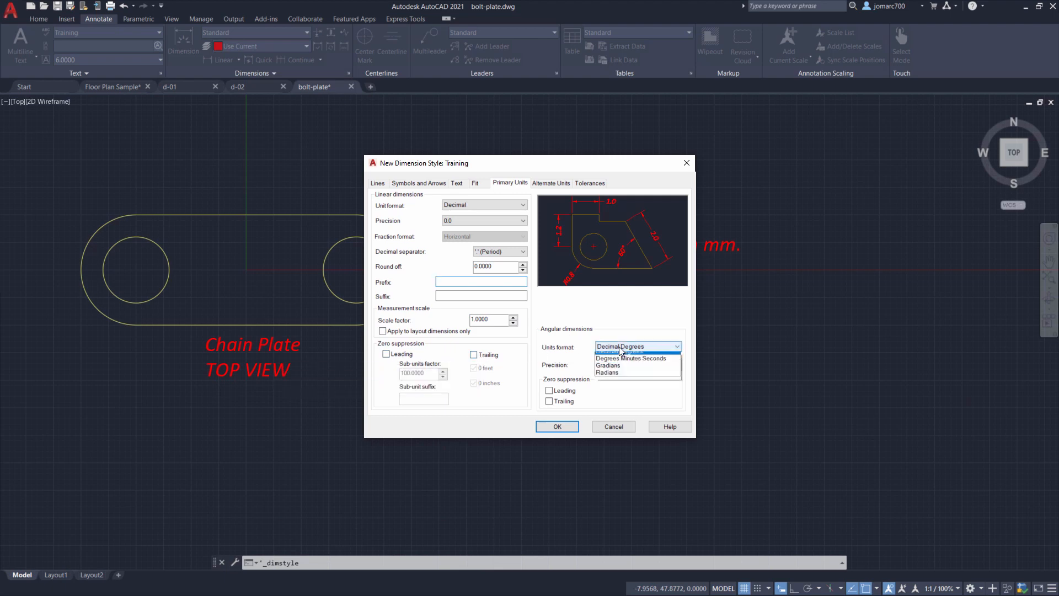
pyautogui.click(620, 360)
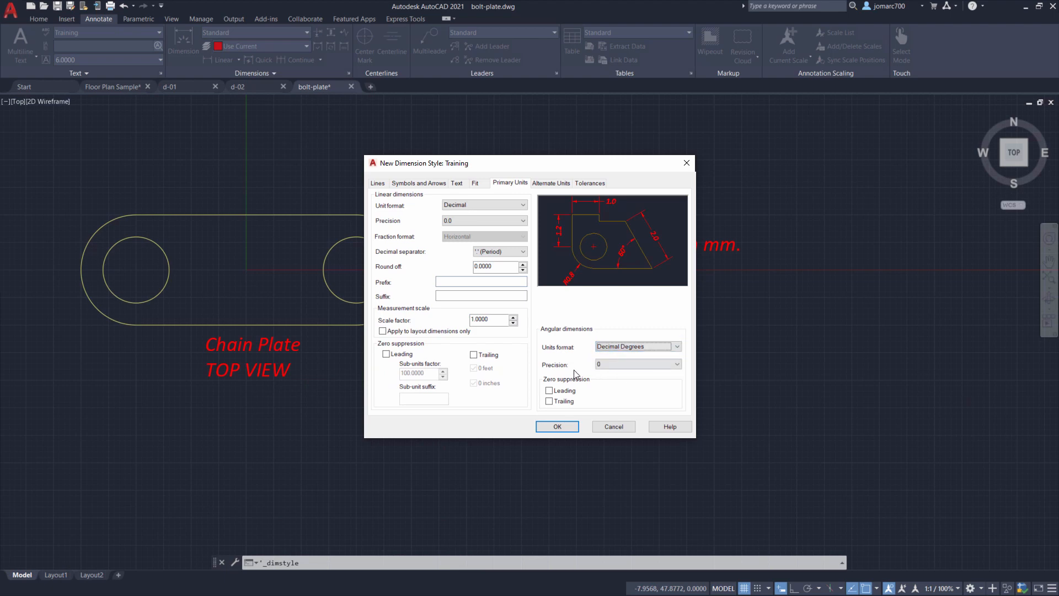
pyautogui.click(614, 365)
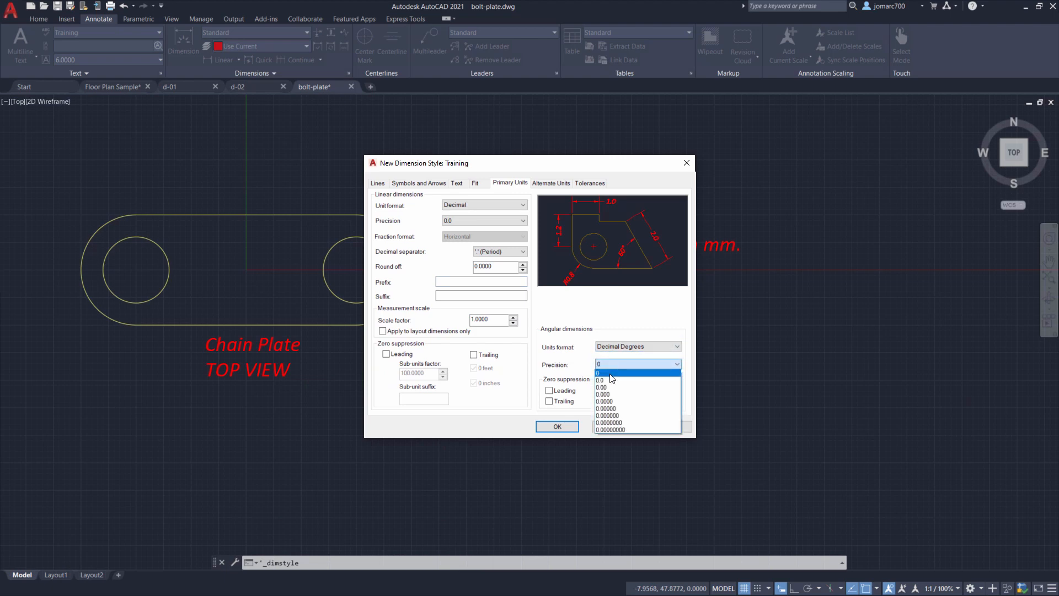
pyautogui.click(612, 374)
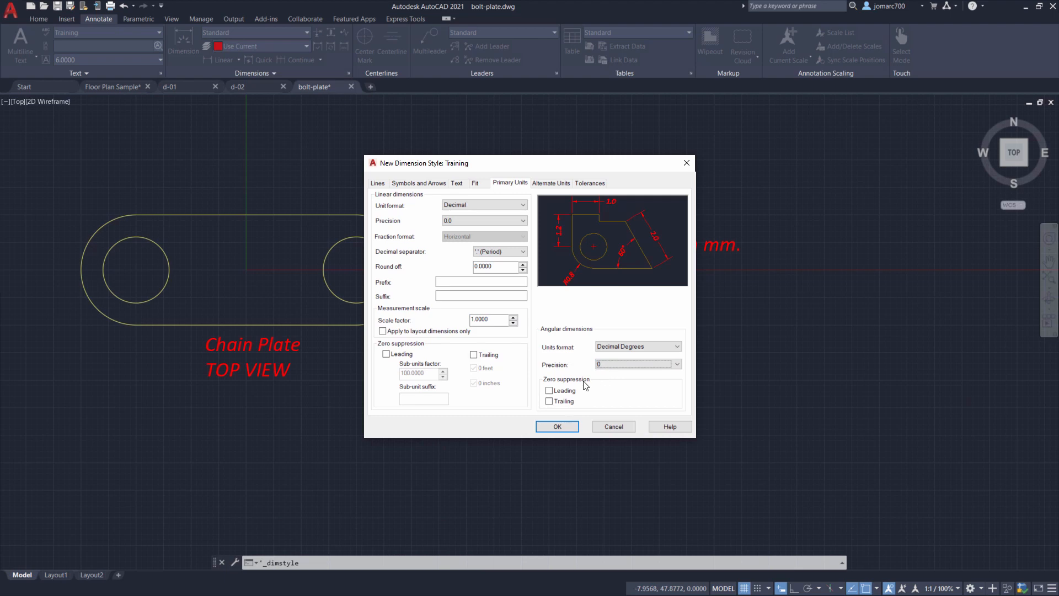
pyautogui.click(550, 404)
pyautogui.click(552, 183)
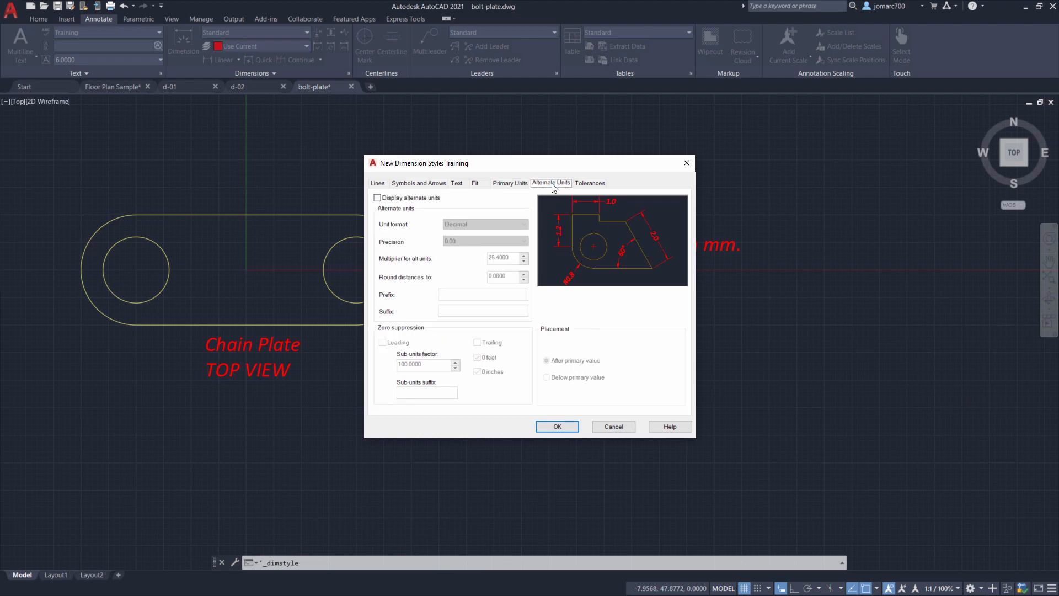
pyautogui.click(379, 198)
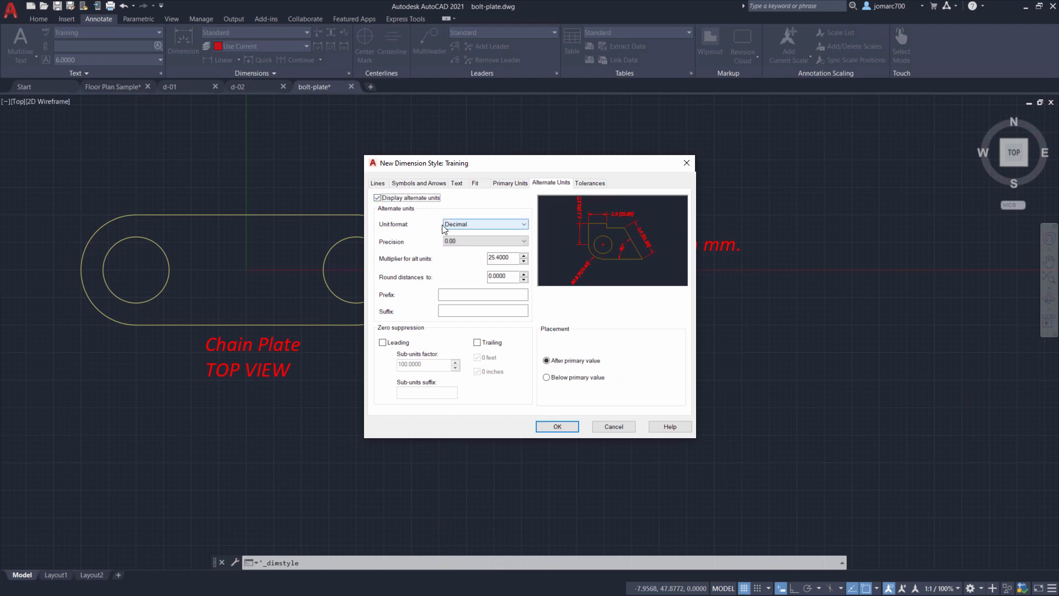
pyautogui.click(469, 225)
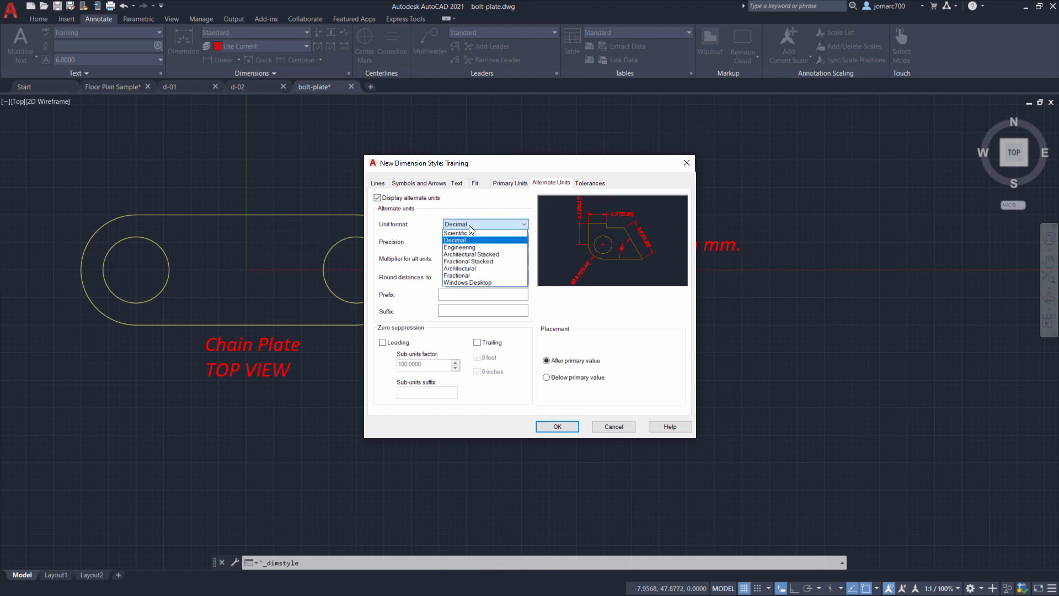
pyautogui.click(480, 269)
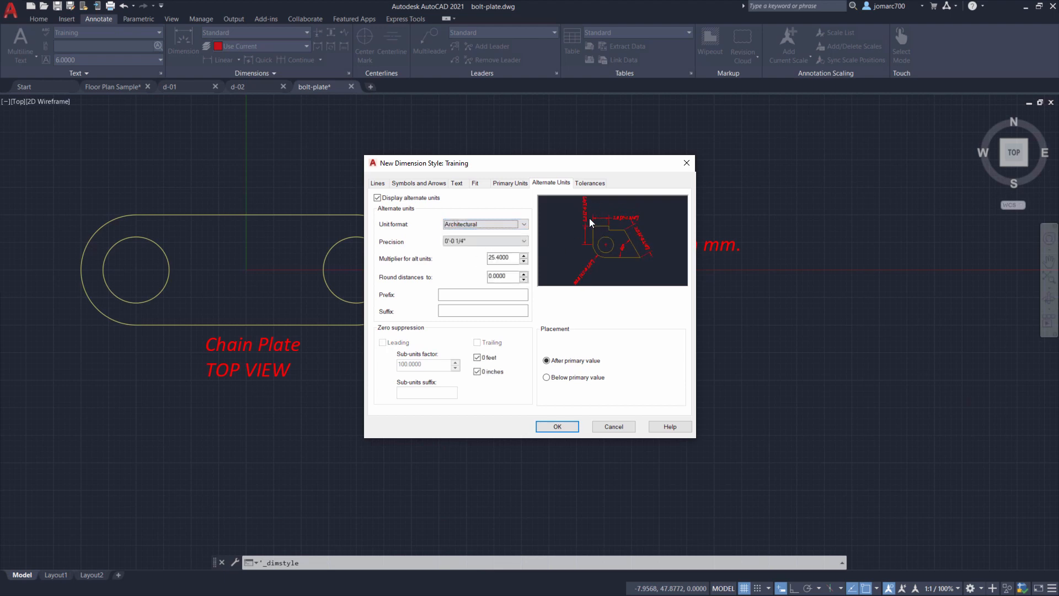
pyautogui.click(378, 198)
# - Preview each tolerance method for the Training style, leaving the method at None
pyautogui.click(590, 184)
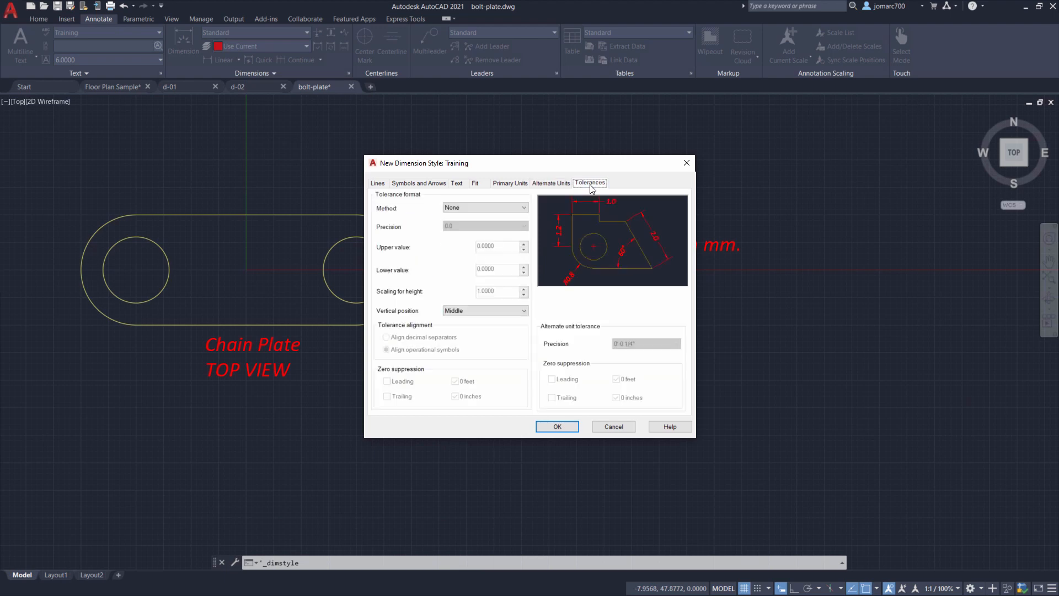
pyautogui.click(486, 212)
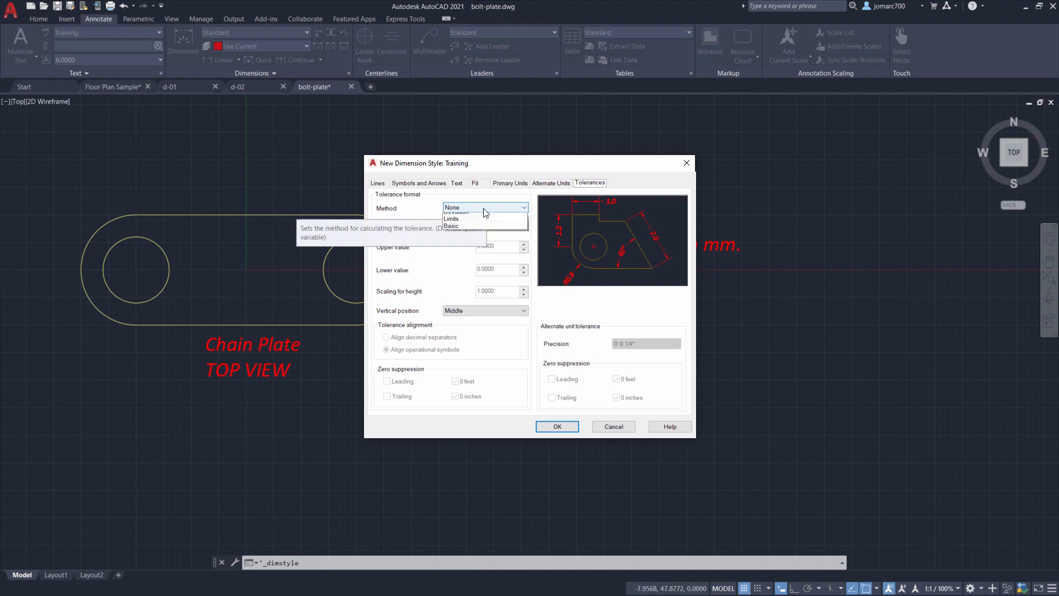
pyautogui.click(480, 227)
pyautogui.click(484, 204)
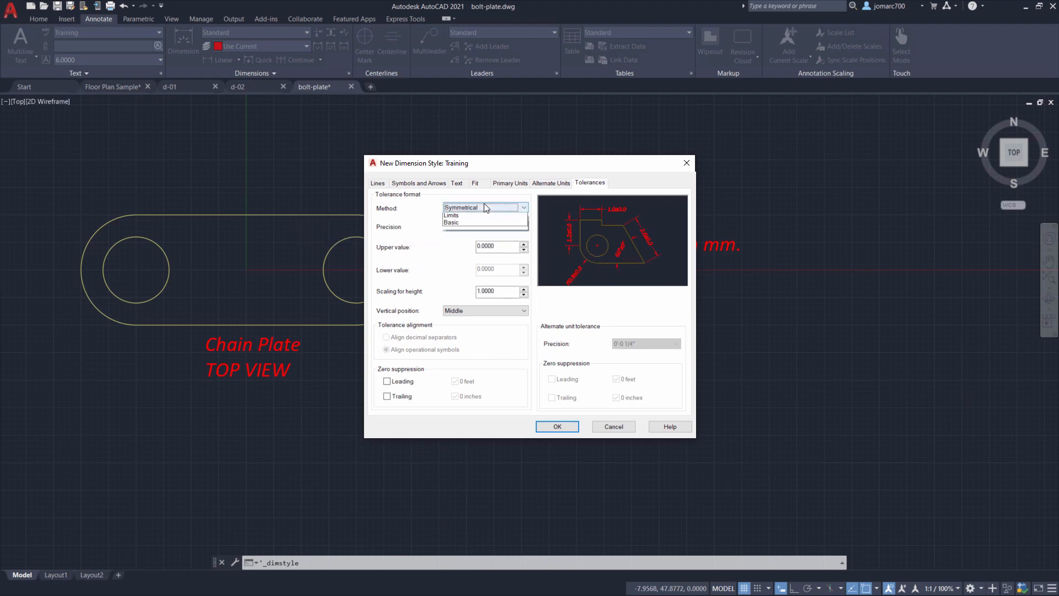
pyautogui.click(471, 231)
pyautogui.click(474, 210)
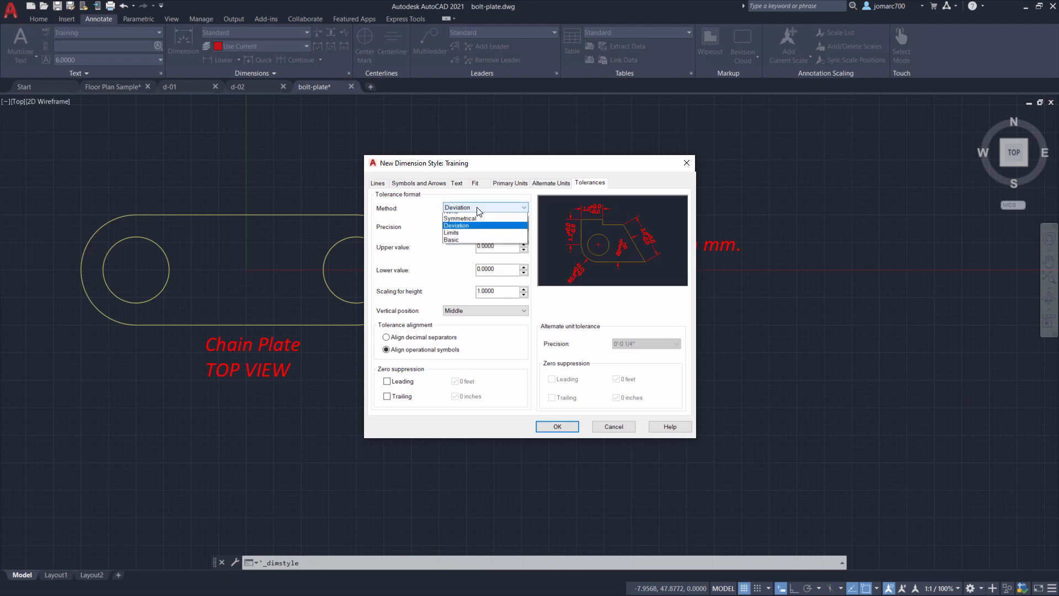
pyautogui.click(473, 238)
pyautogui.click(475, 209)
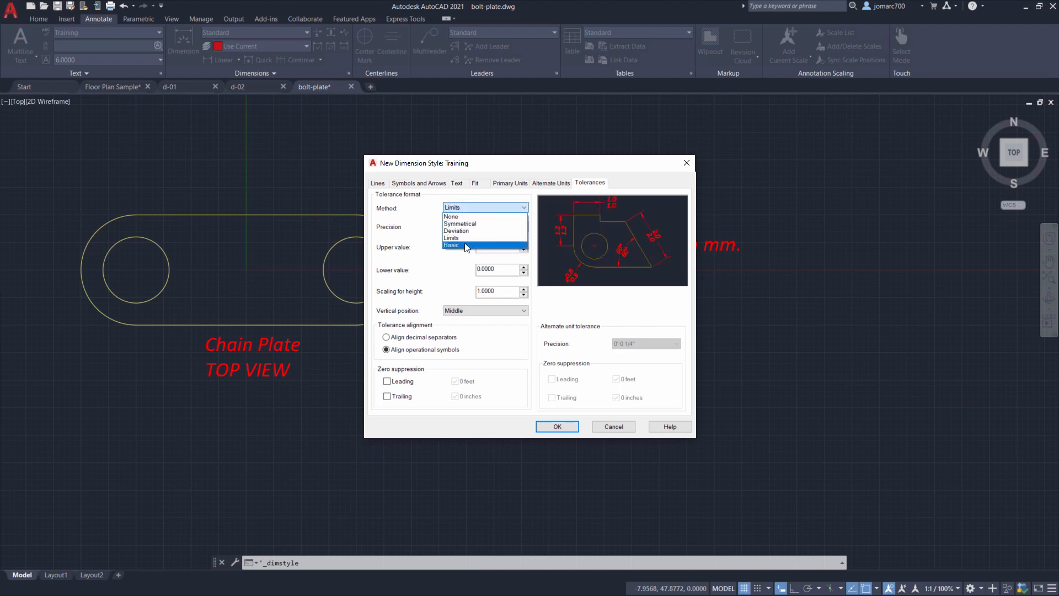
pyautogui.click(473, 244)
pyautogui.click(476, 213)
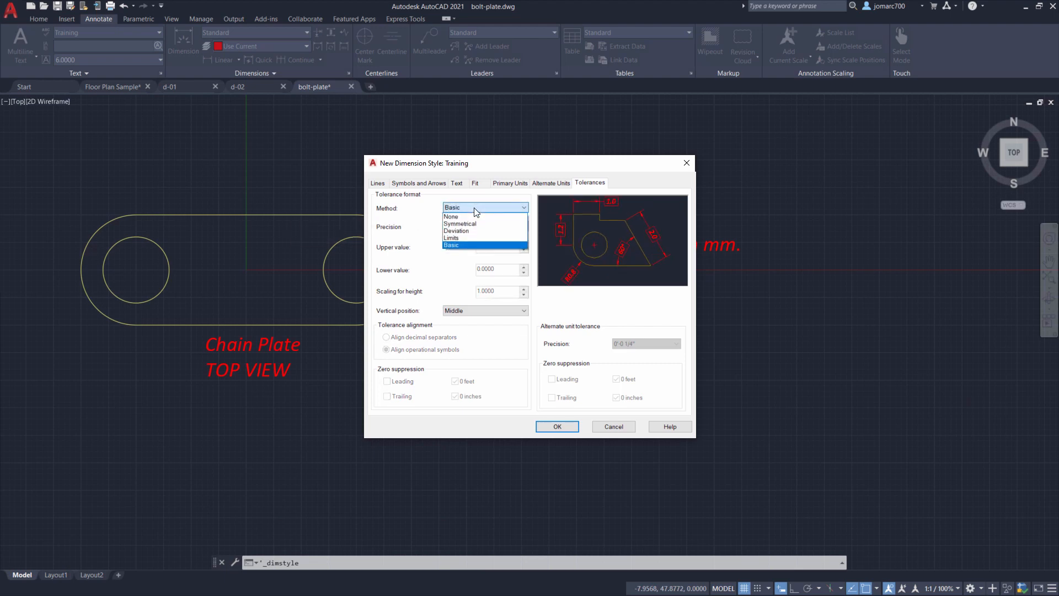
pyautogui.click(473, 219)
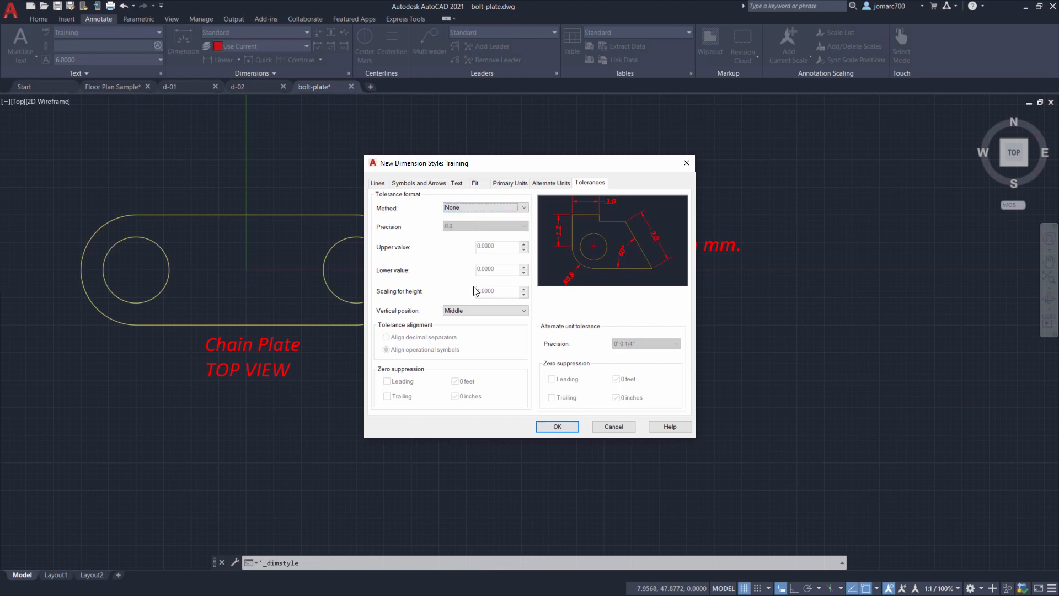
# - Save the Training dimension style, set it current and close the style manager
pyautogui.click(556, 427)
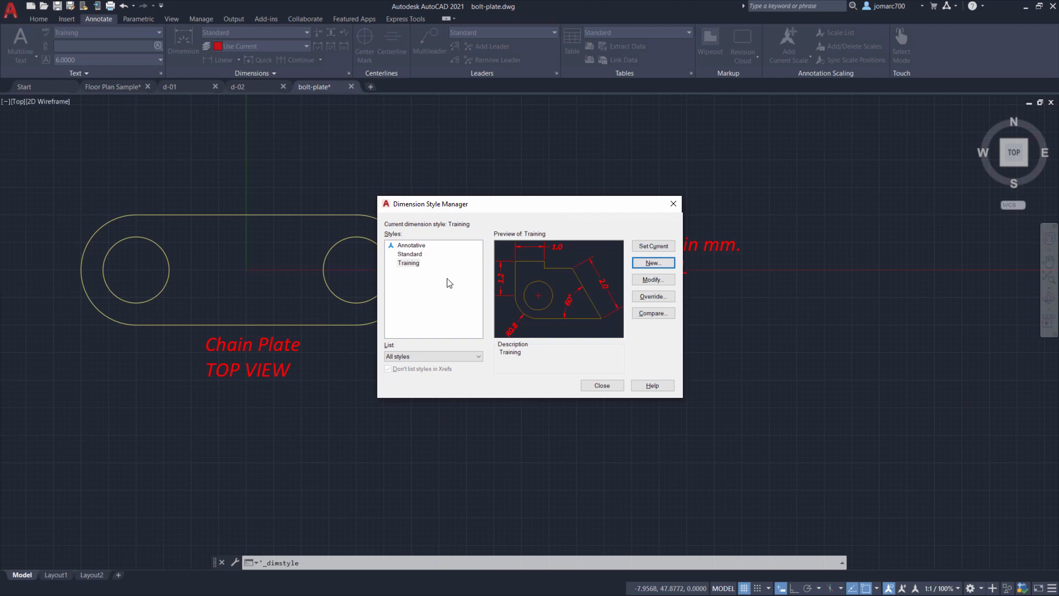
pyautogui.click(407, 264)
pyautogui.click(654, 248)
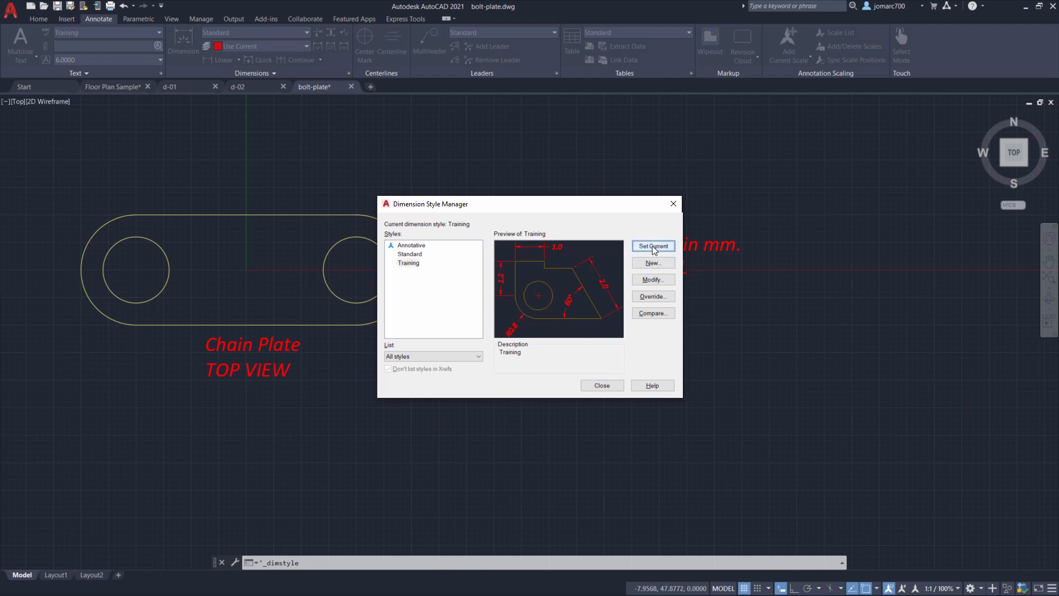
pyautogui.click(601, 386)
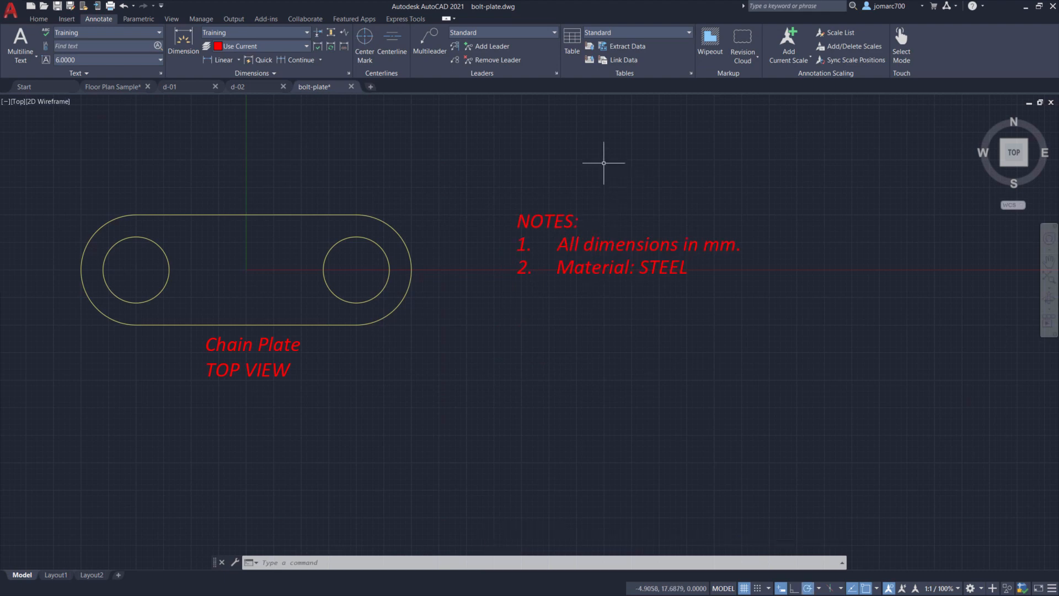
# - Make the object layer current
pyautogui.moveTo(326, 257)
pyautogui.mouseDown(button='middle')
pyautogui.moveTo(503, 260)
pyautogui.moveTo(461, 263)
pyautogui.mouseUp(button='middle')
pyautogui.scroll(2, 478, 257)
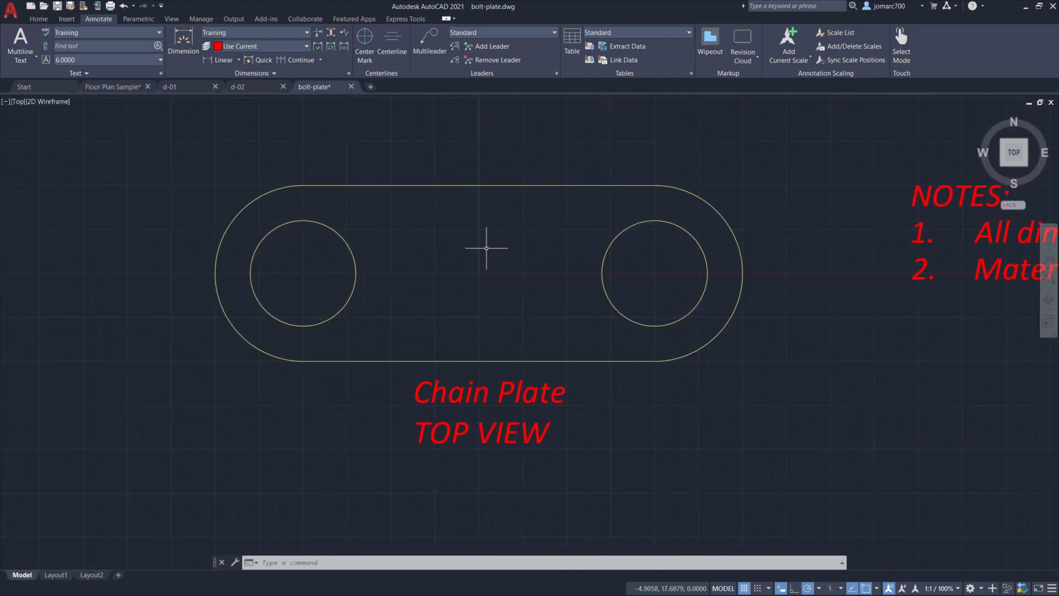
pyautogui.click(39, 19)
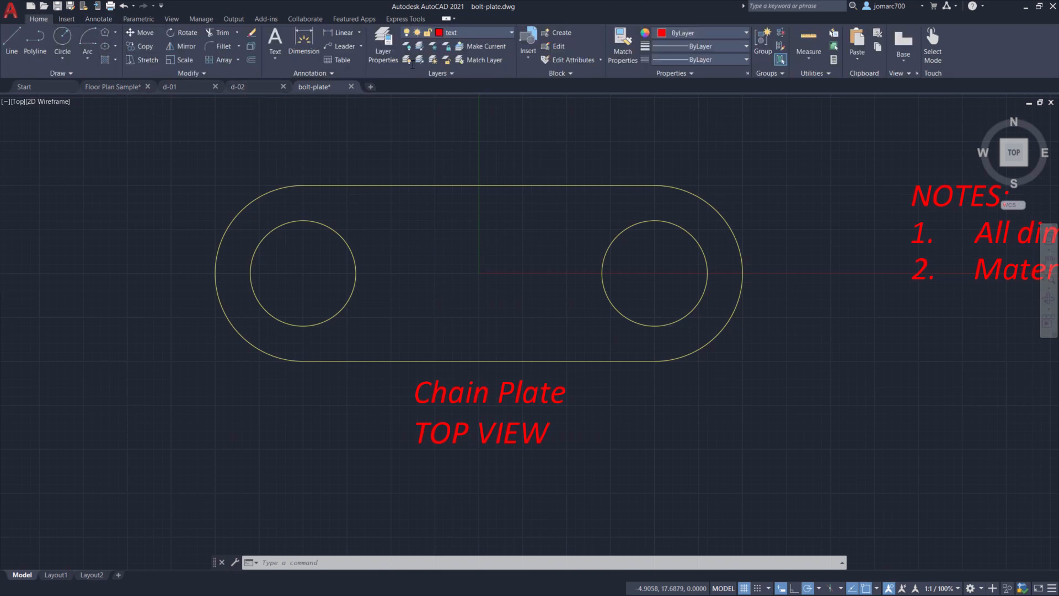
pyautogui.click(475, 32)
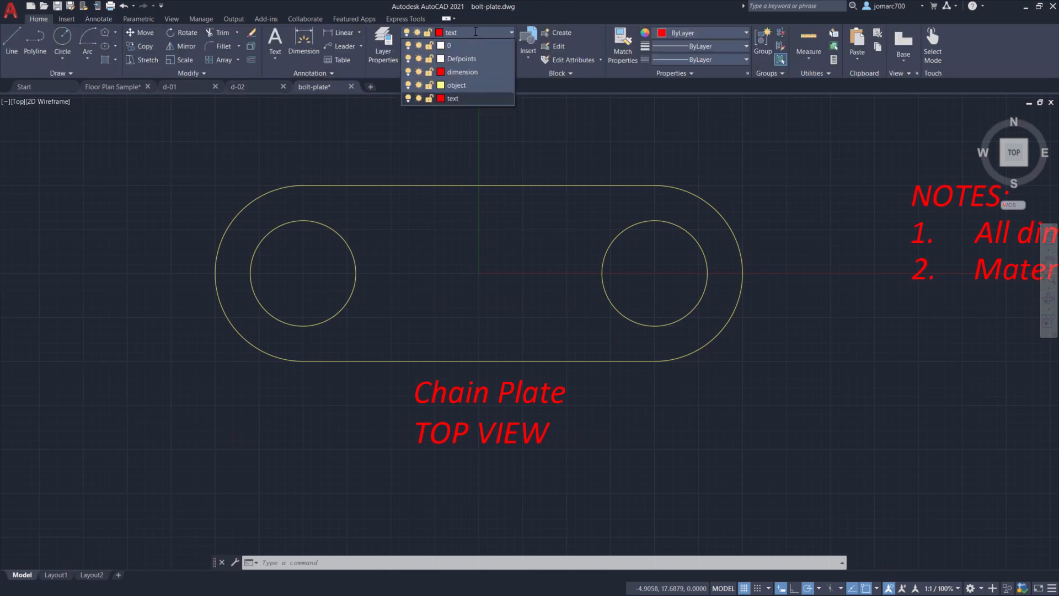
pyautogui.click(481, 85)
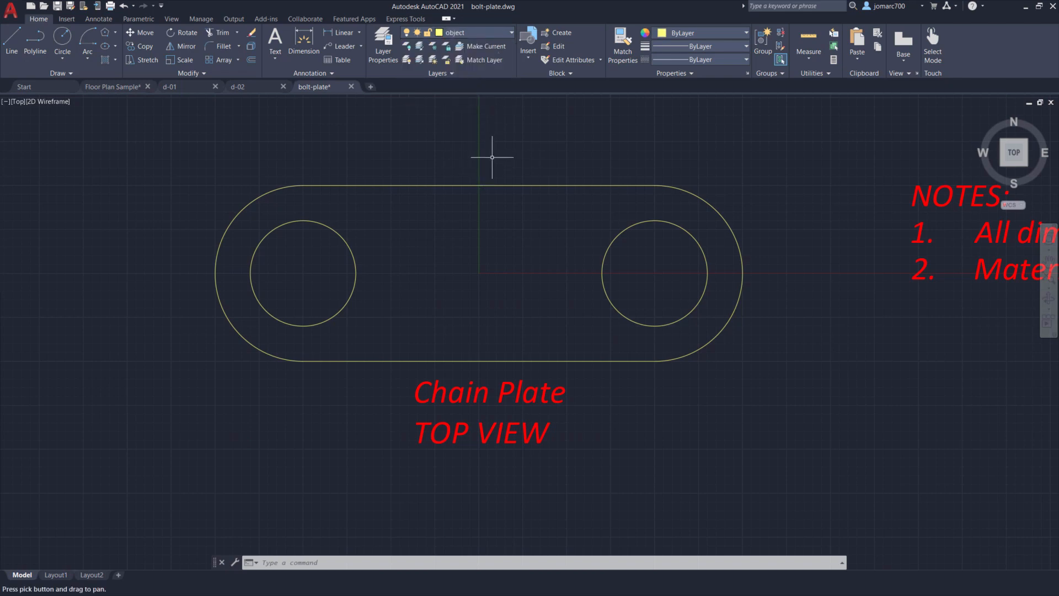
# - Draw a 10-unit vertical line downward from the midpoint of the plate's top edge
pyautogui.write('l')
pyautogui.press('Return')
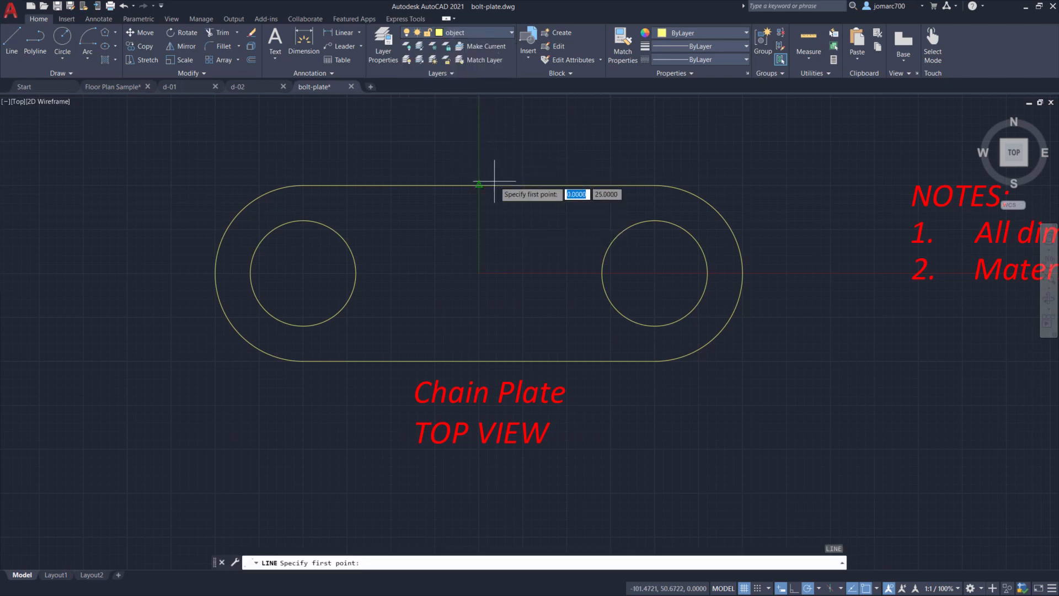
pyautogui.click(479, 185)
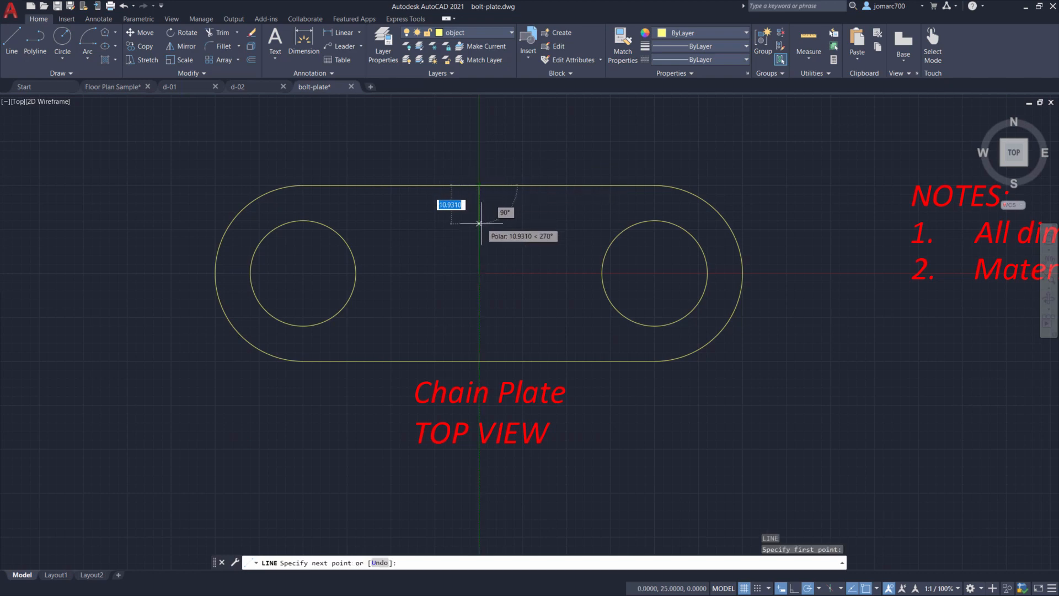
pyautogui.write('10')
pyautogui.press('Return')
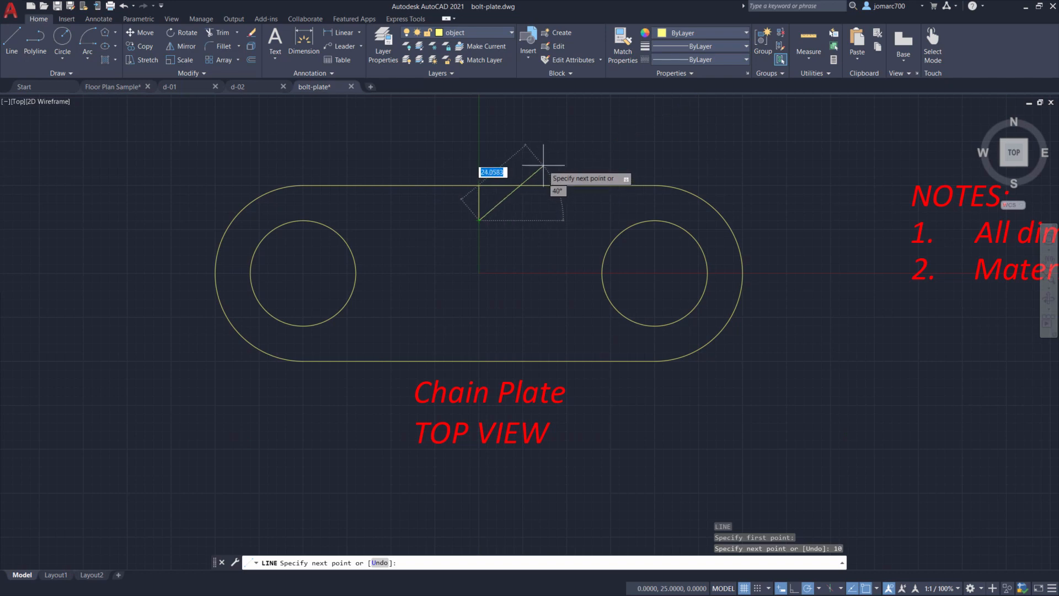
pyautogui.press('Escape')
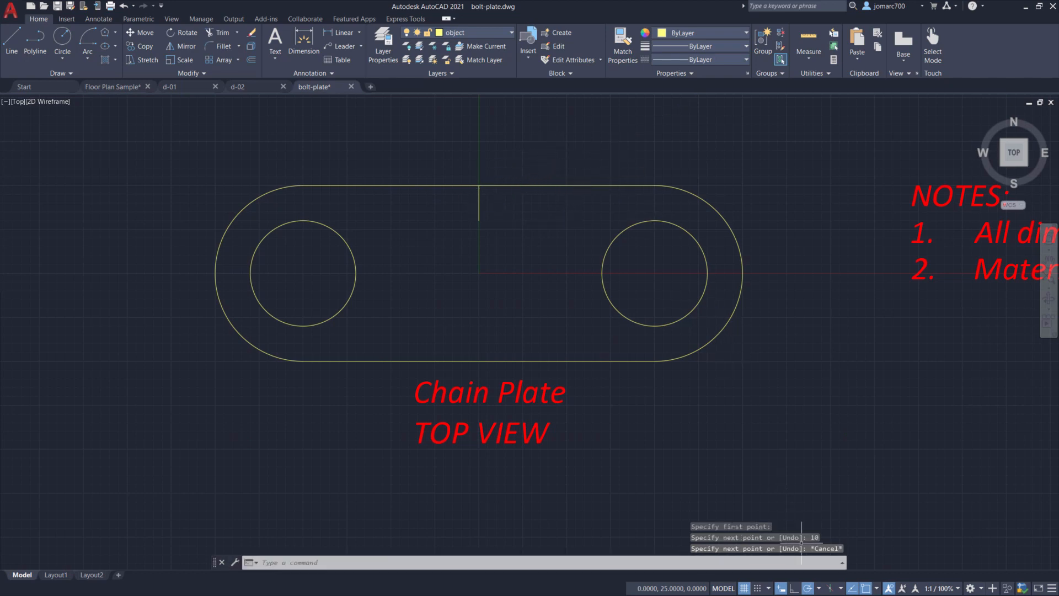
# - Set polar tracking to 30, 60, 90° increments and draw a 60° line from the vertical line's lower end up to the plate's top edge
pyautogui.click(819, 589)
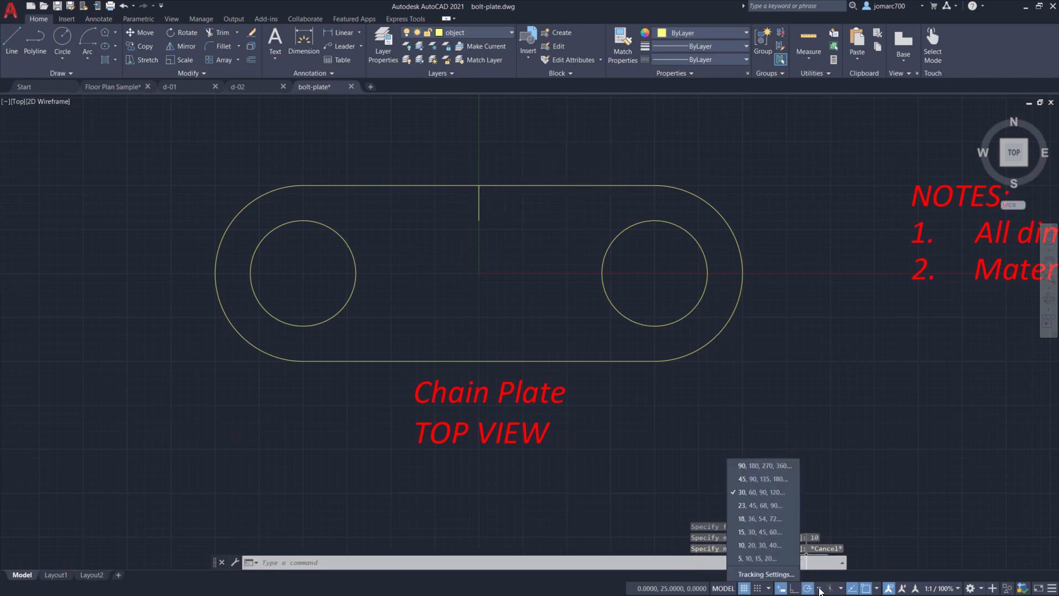
pyautogui.click(753, 492)
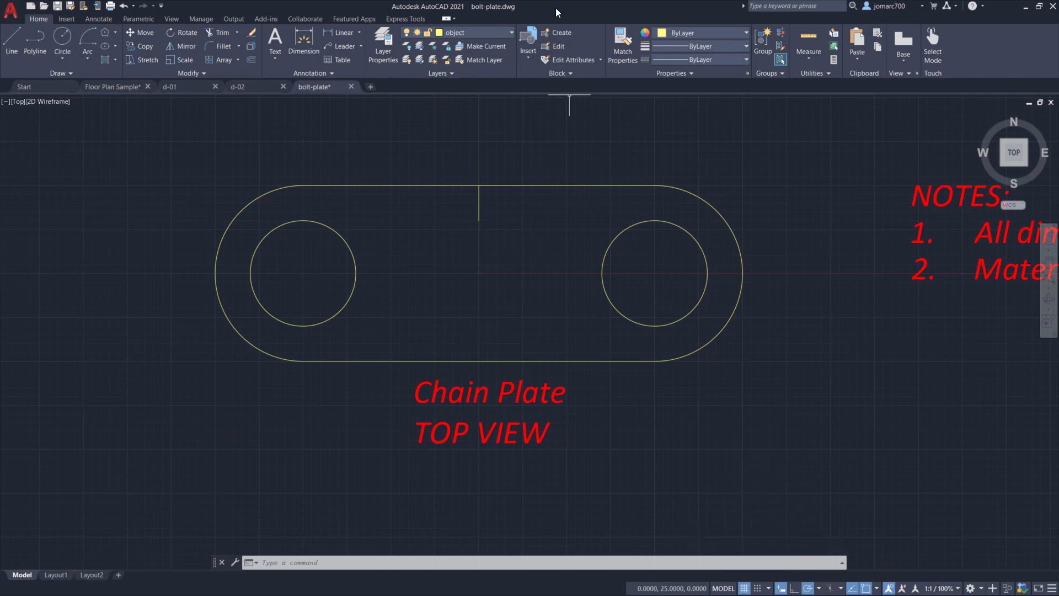
pyautogui.write('l')
pyautogui.press('Return')
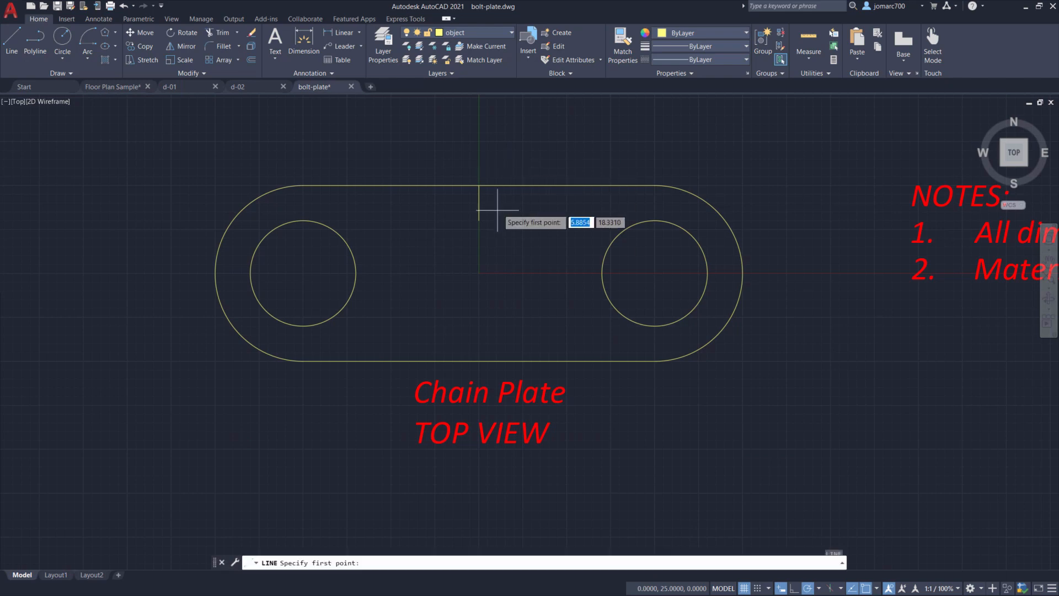
pyautogui.click(479, 220)
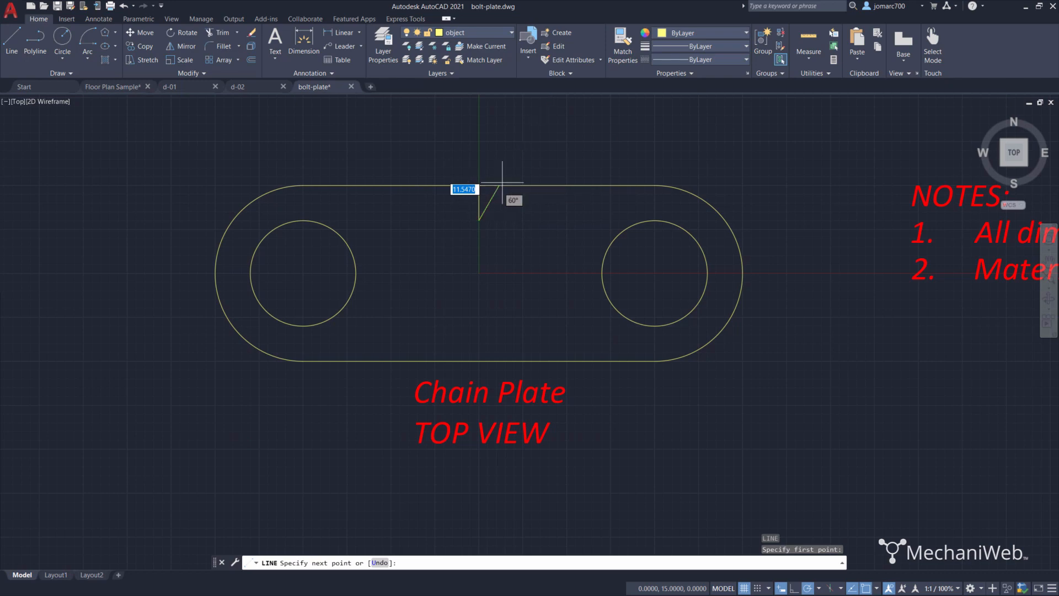
pyautogui.click(500, 185)
pyautogui.press('Return')
# - Draw a second line from the same lower point up-left to the plate's top edge, forming a V notch
pyautogui.press('Return')
pyautogui.click(479, 220)
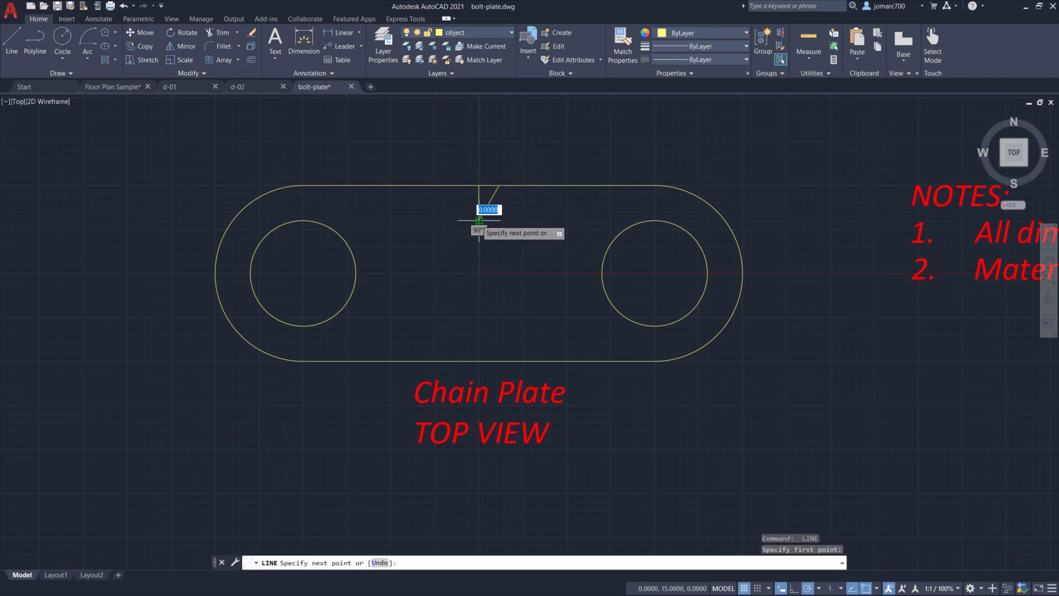
pyautogui.click(458, 186)
pyautogui.press('Return')
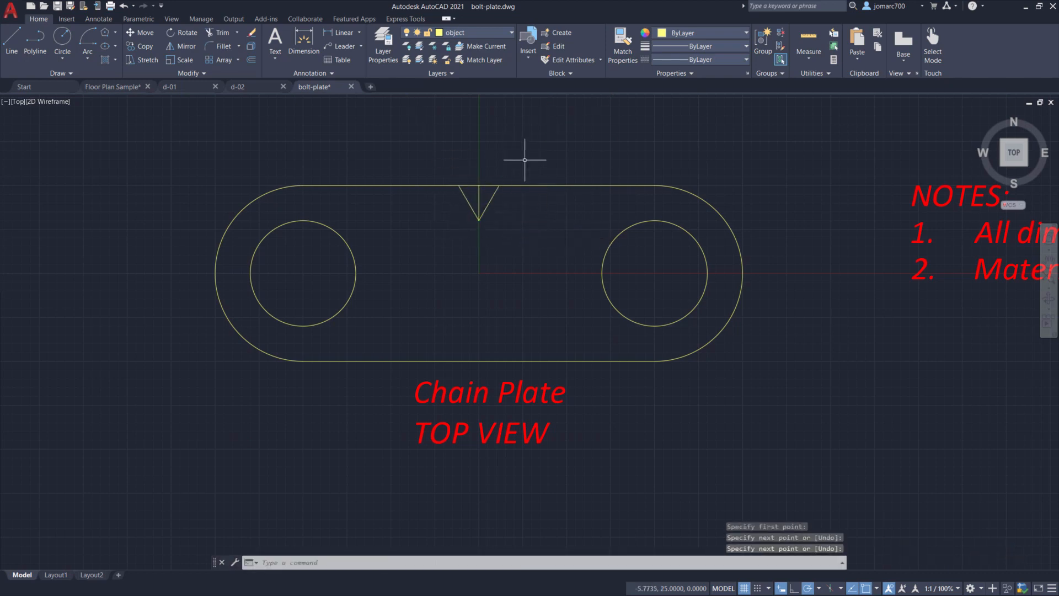
# - Delete the vertical construction line inside the V notch
pyautogui.click(479, 195)
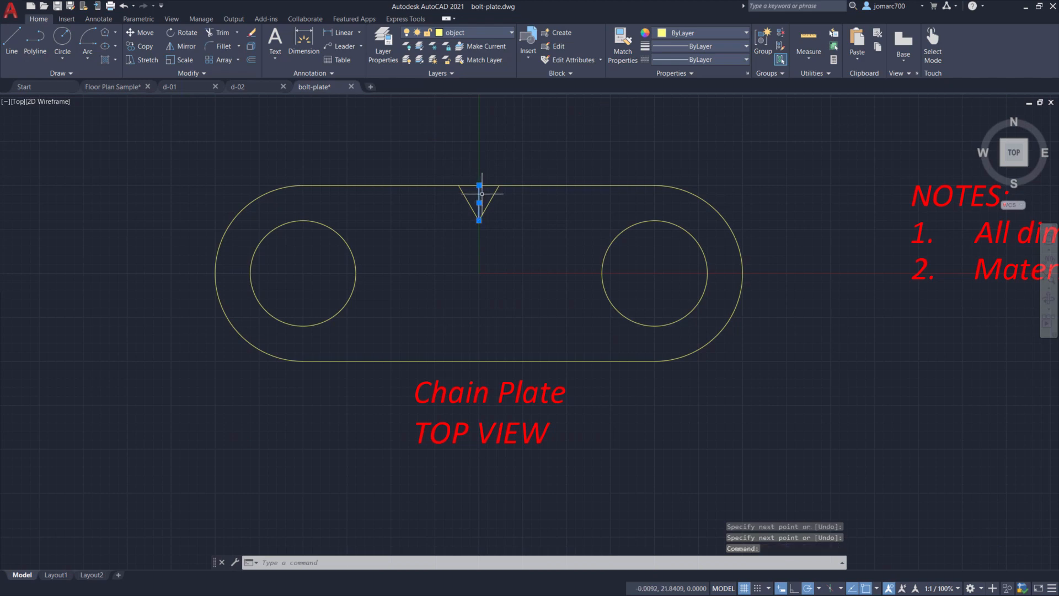
pyautogui.press('Delete')
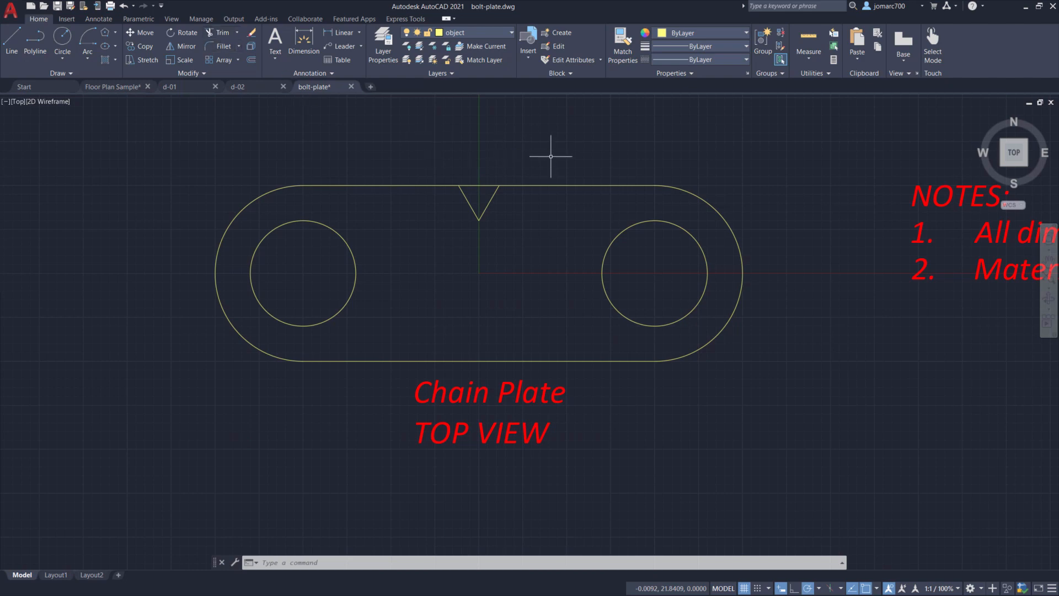
# - Trim away the plate's top edge segment between the two notch lines
pyautogui.write('T')
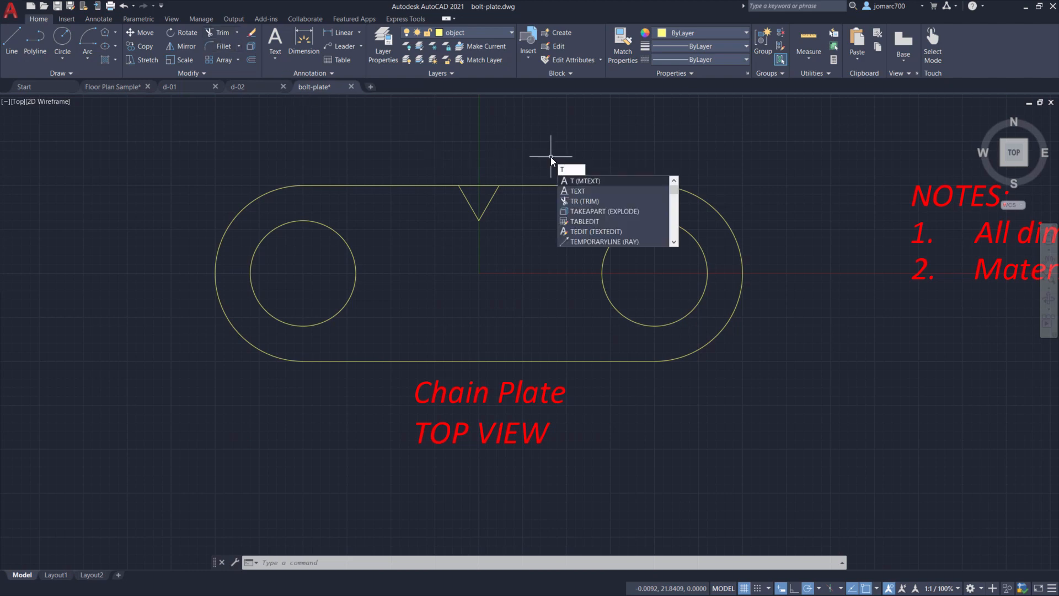
pyautogui.write('R')
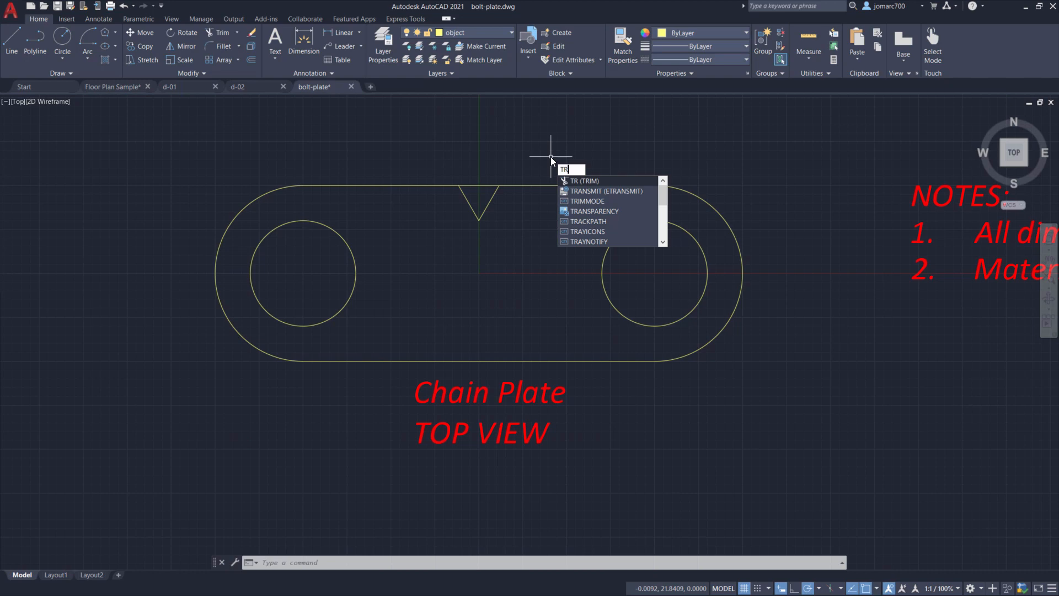
pyautogui.click(583, 181)
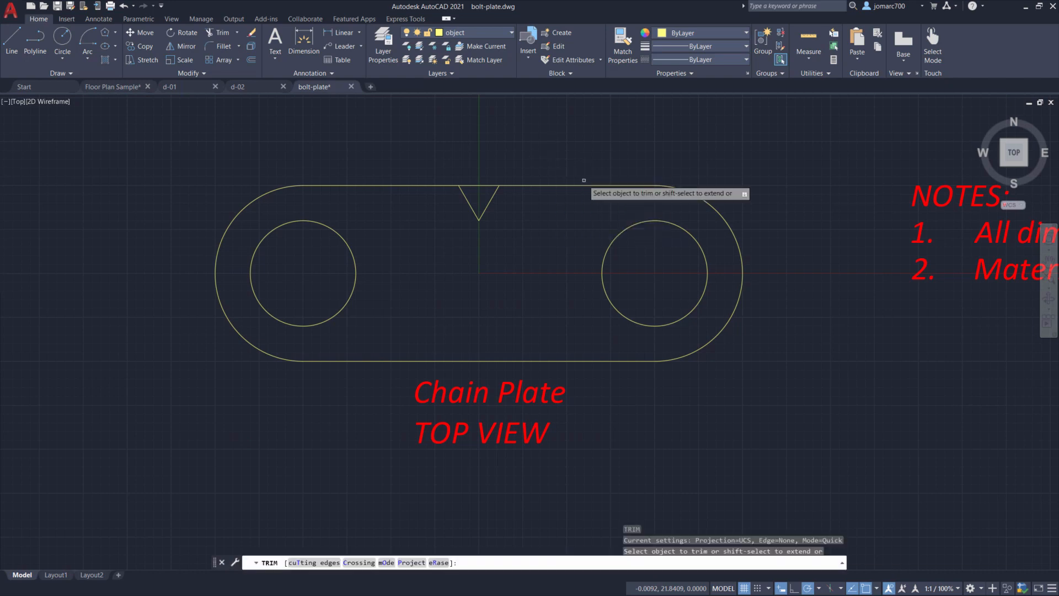
pyautogui.click(480, 185)
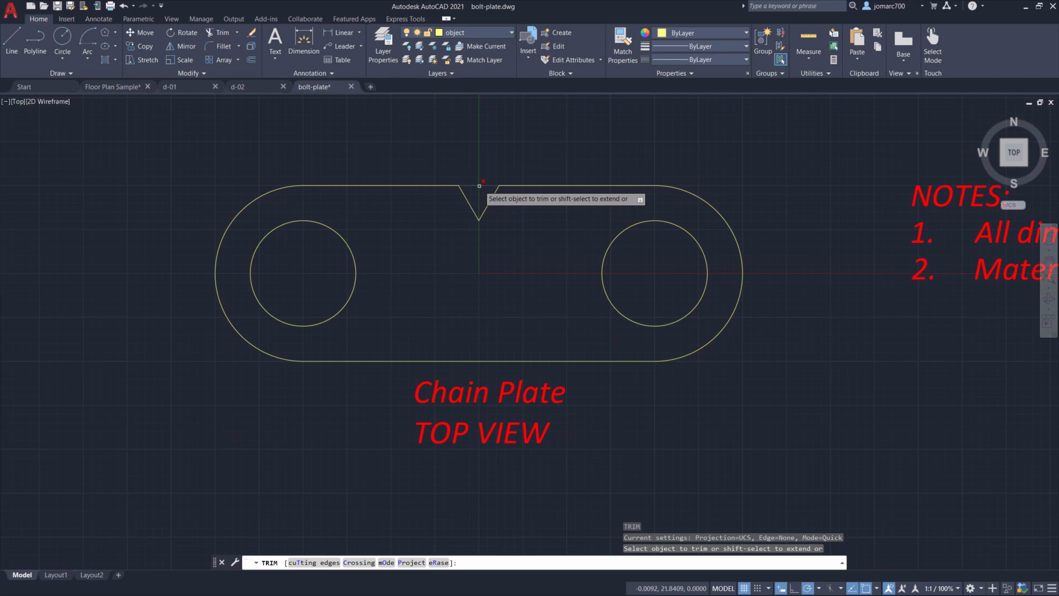
pyautogui.click(480, 186)
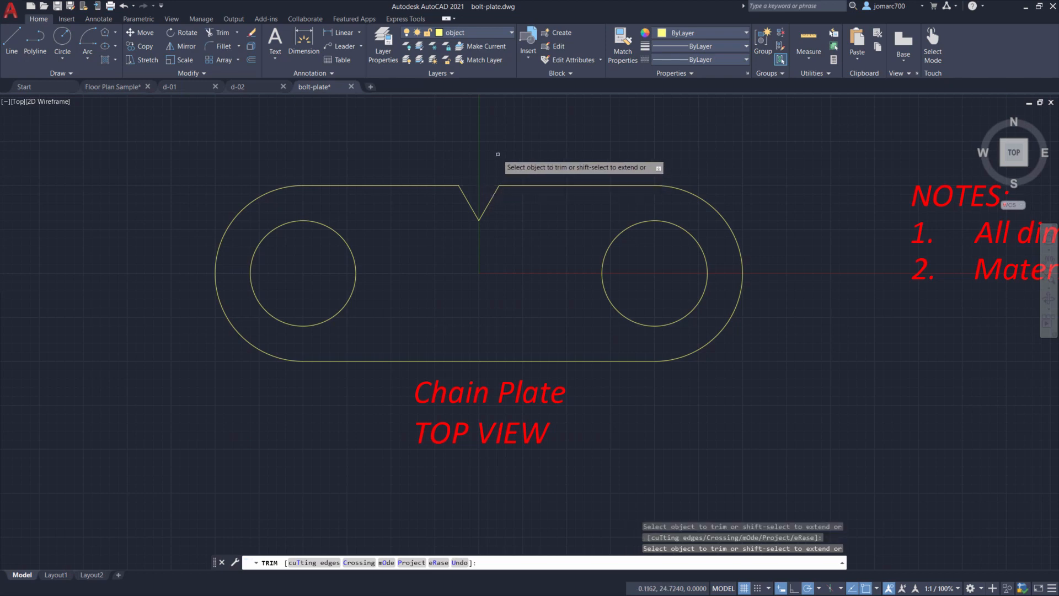
pyautogui.press('Escape')
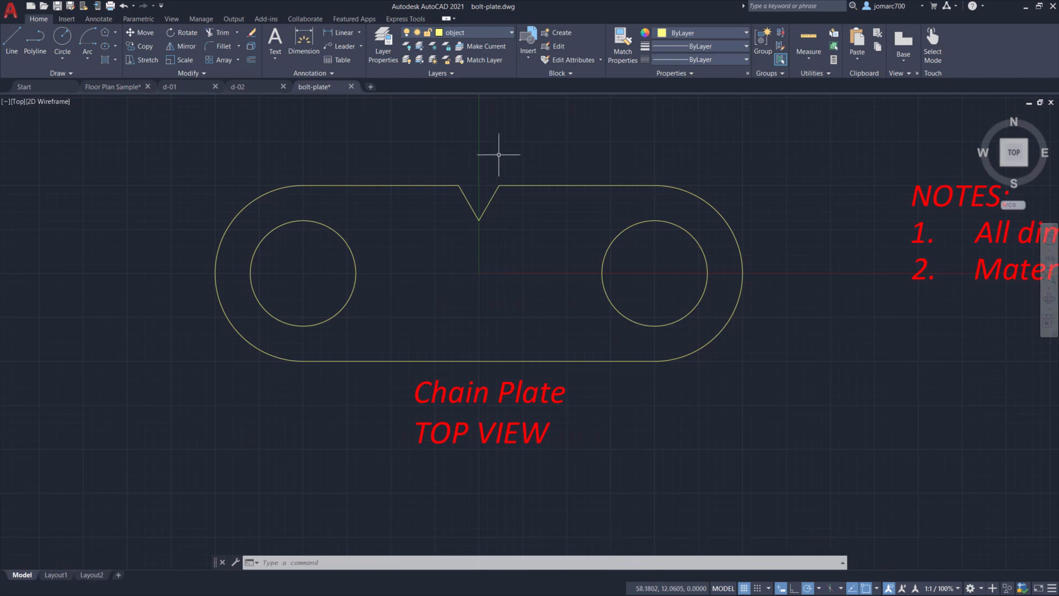
# - Make the dimension layer current
pyautogui.click(467, 34)
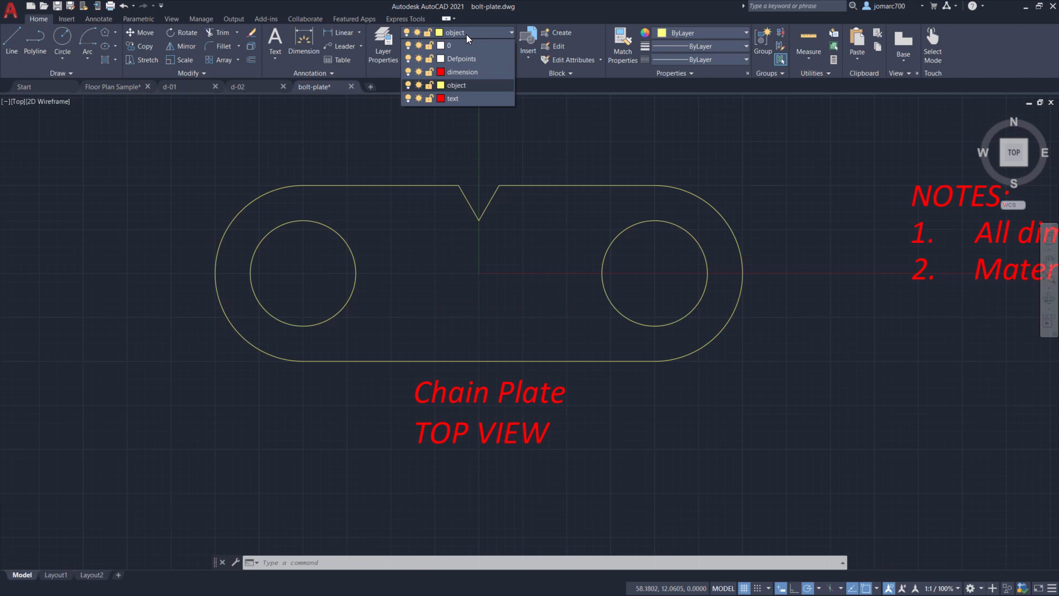
pyautogui.click(482, 72)
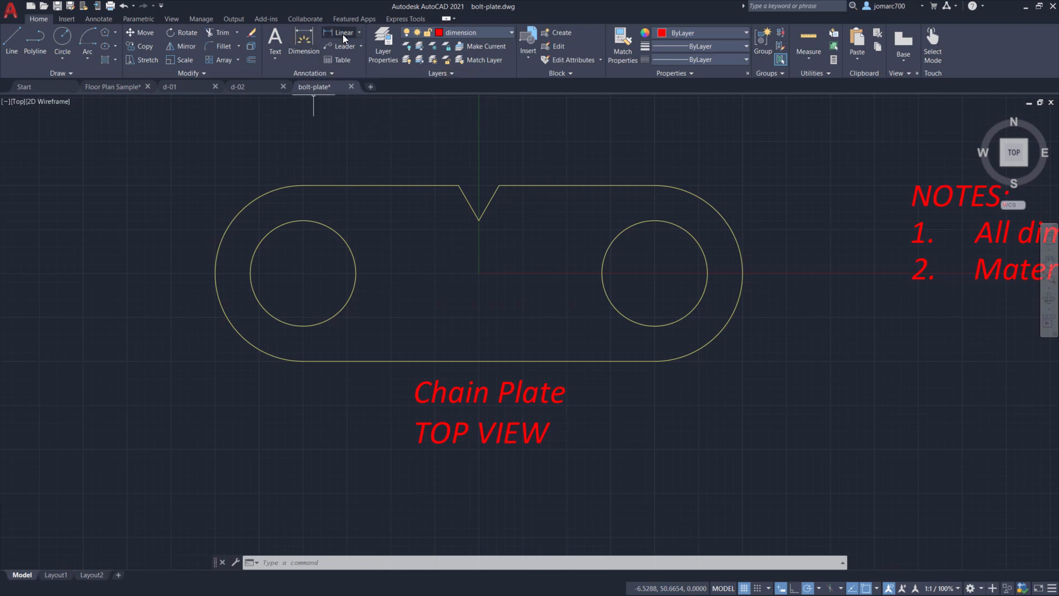
# - Add a linear dimension between the two hole centres, placing it above the plate
pyautogui.click(361, 32)
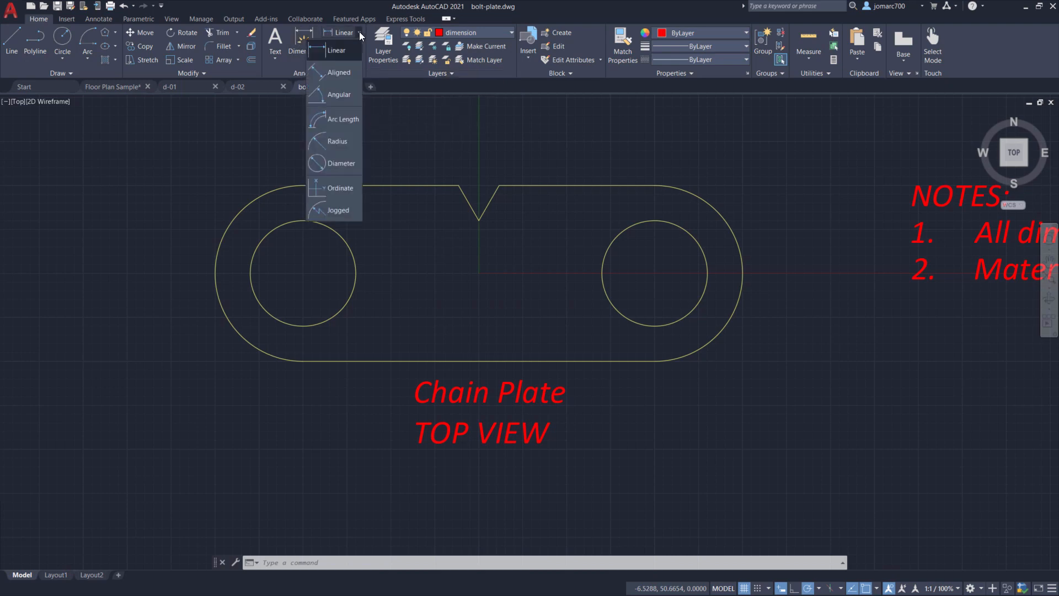
pyautogui.click(343, 54)
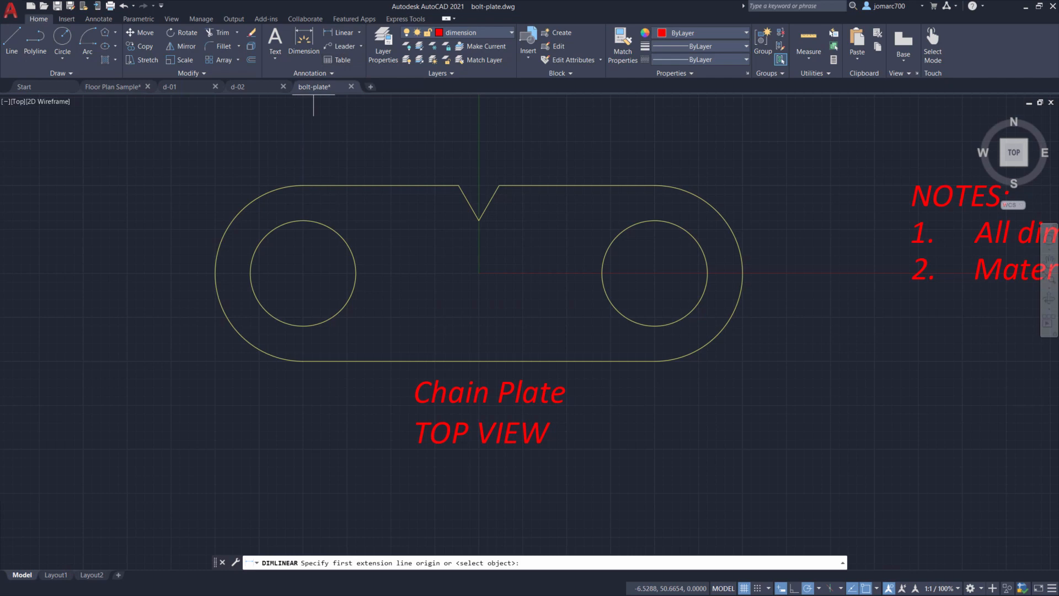
pyautogui.click(325, 223)
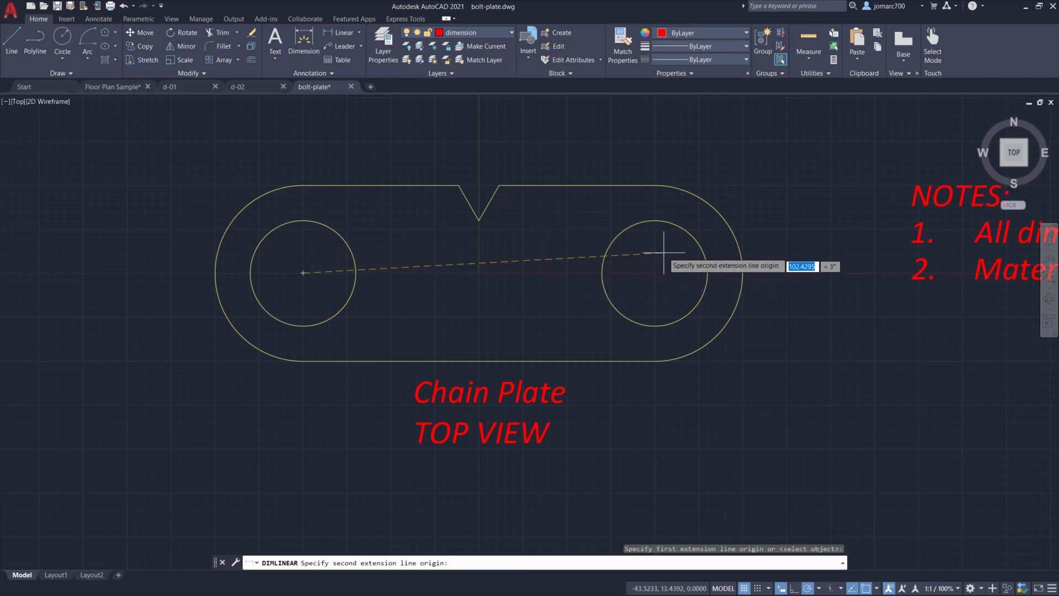
pyautogui.click(681, 231)
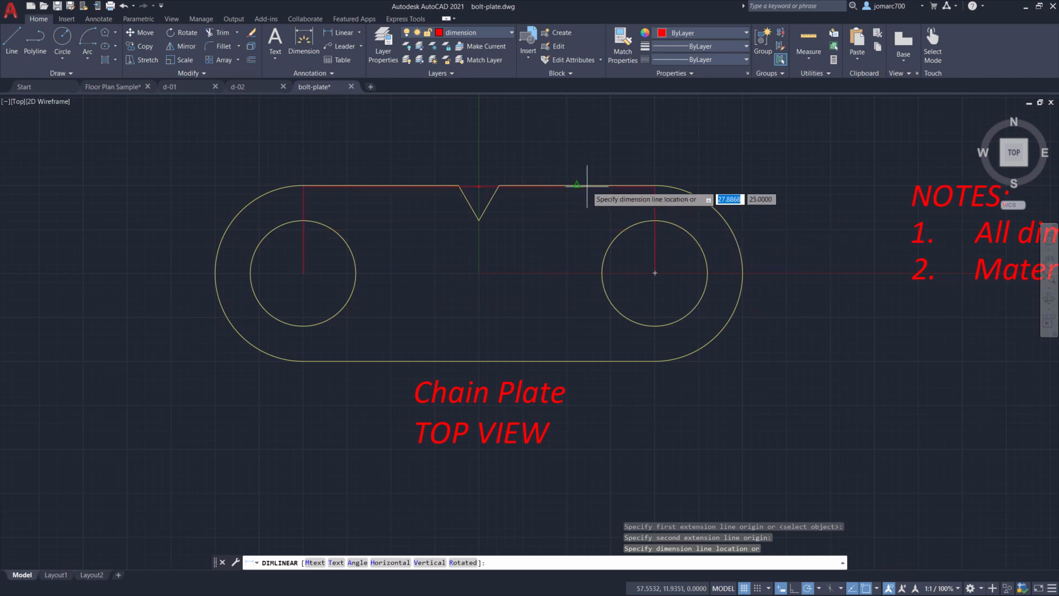
pyautogui.click(479, 150)
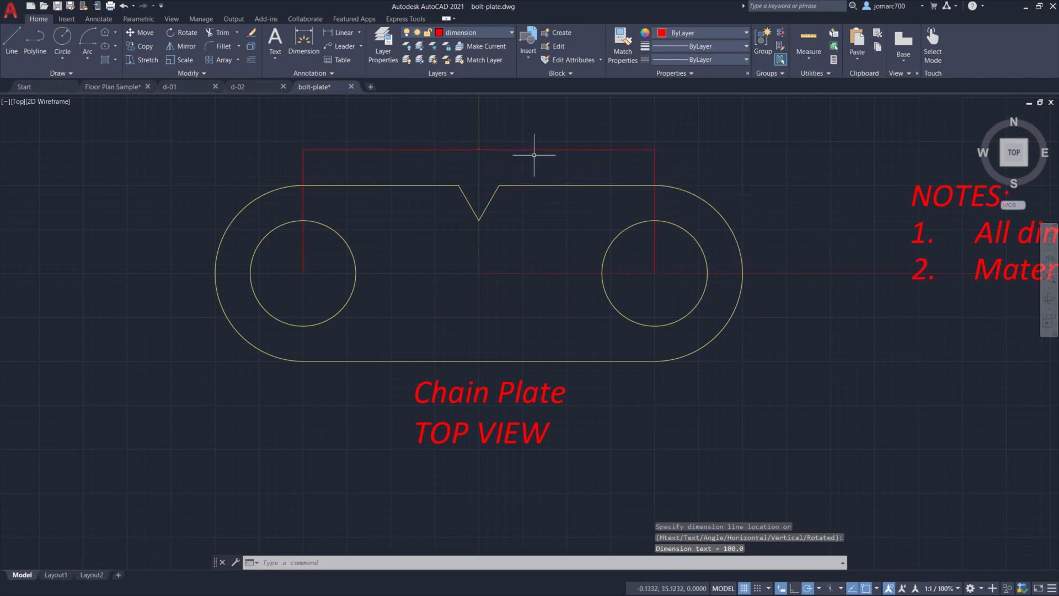
# - Add a radius dimension to the plate's right rounded end, placed outside toward the upper right
pyautogui.click(360, 35)
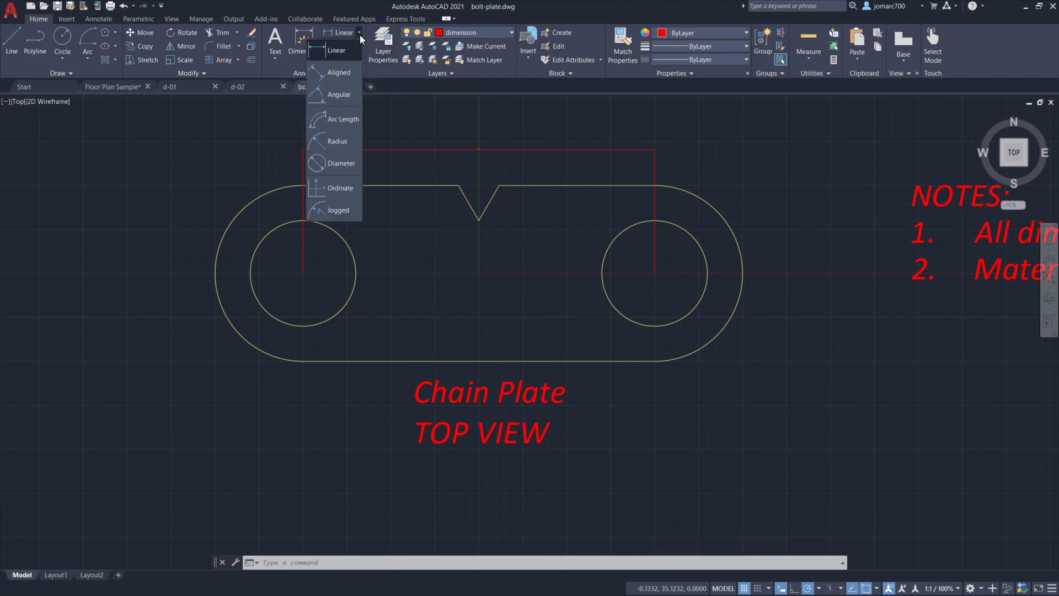
pyautogui.click(352, 142)
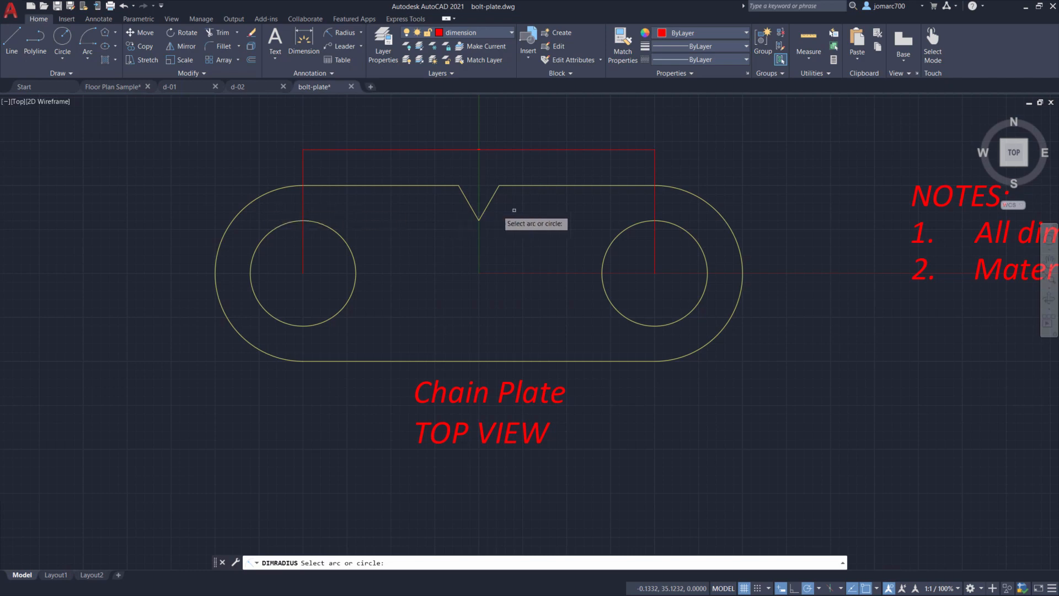
pyautogui.click(714, 205)
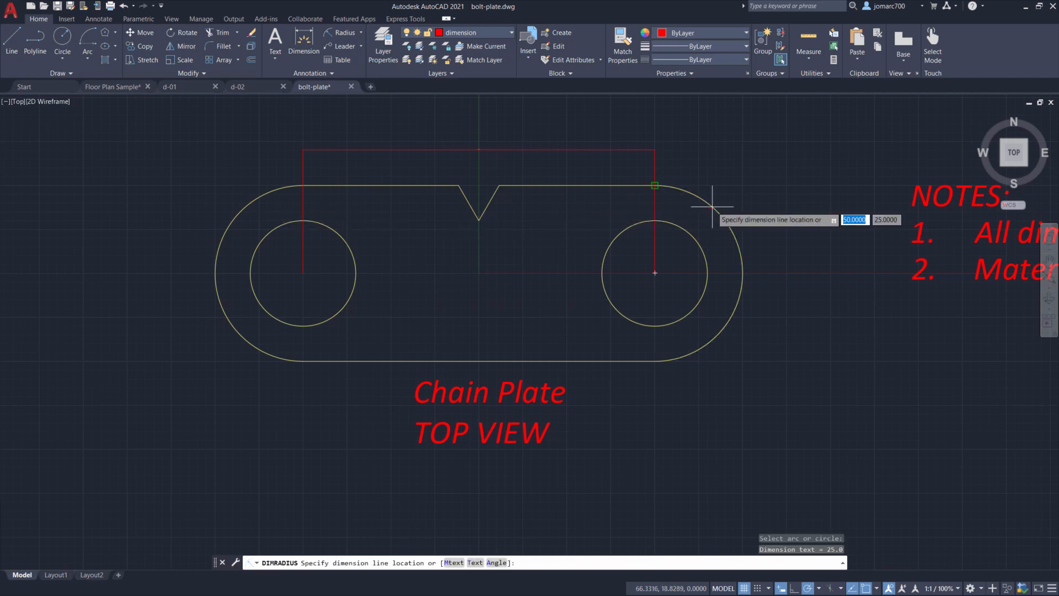
pyautogui.click(754, 169)
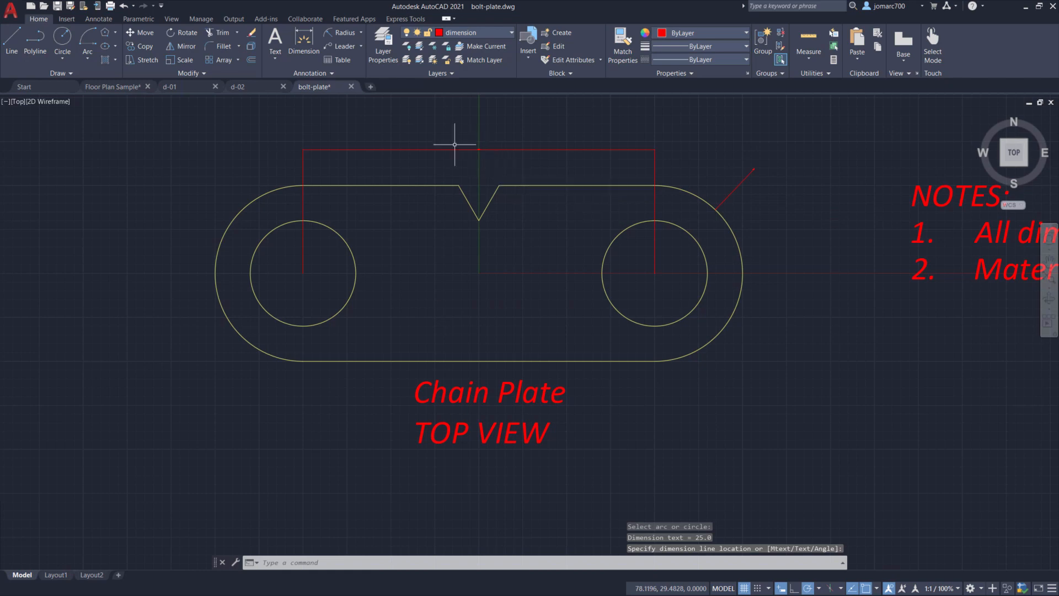
# - Add an angular dimension between the two sides of the V notch, placed above the notch
pyautogui.click(360, 32)
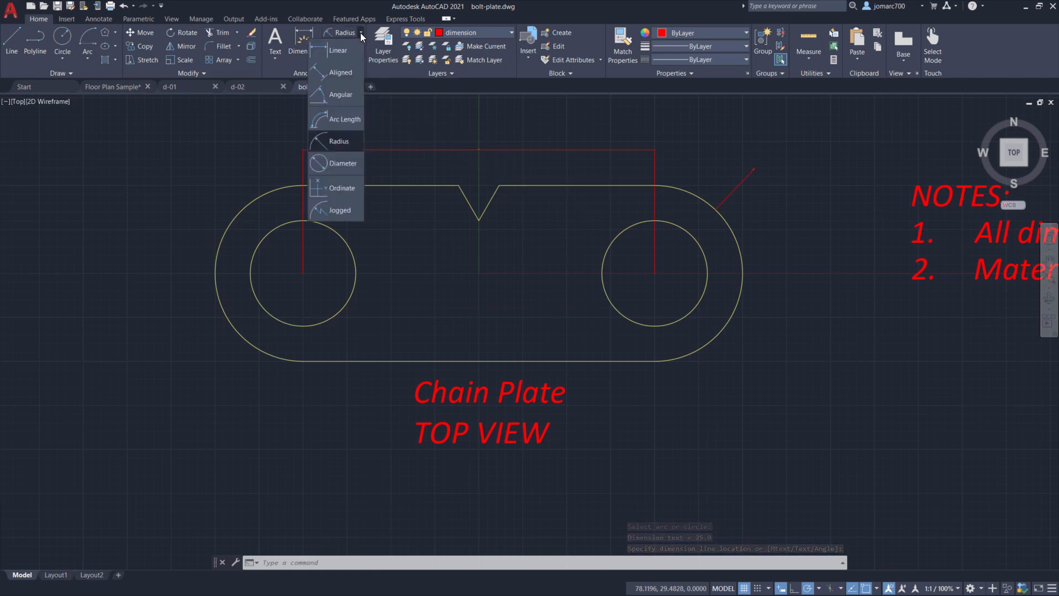
pyautogui.click(339, 97)
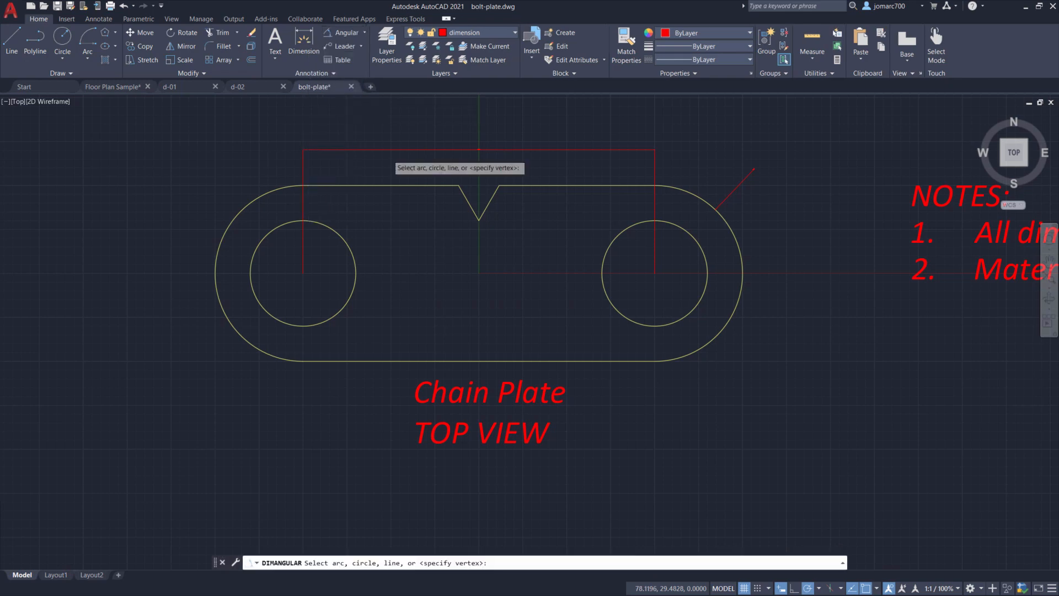
pyautogui.click(467, 200)
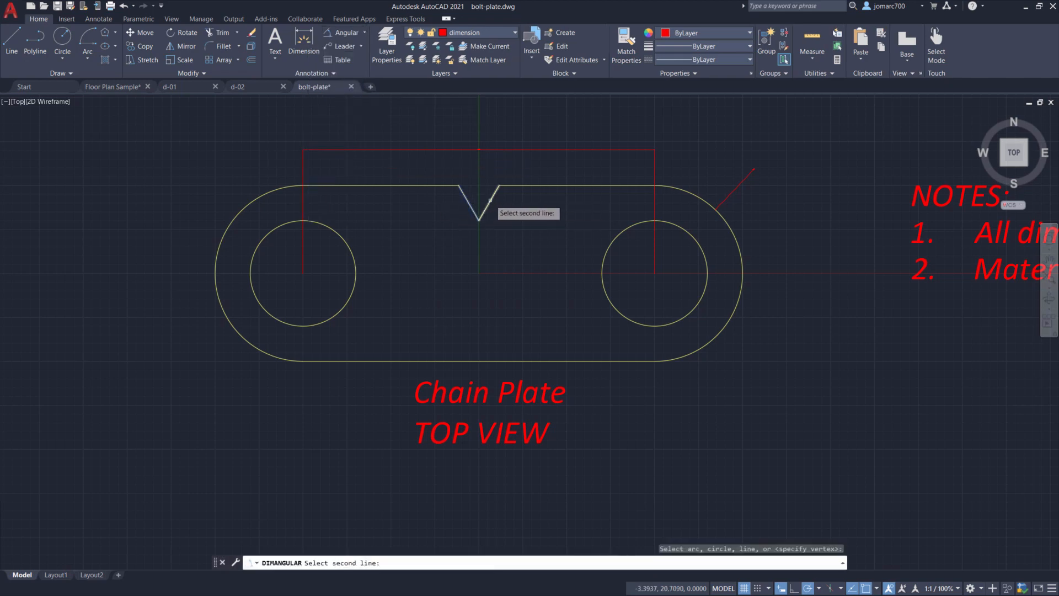
pyautogui.click(488, 205)
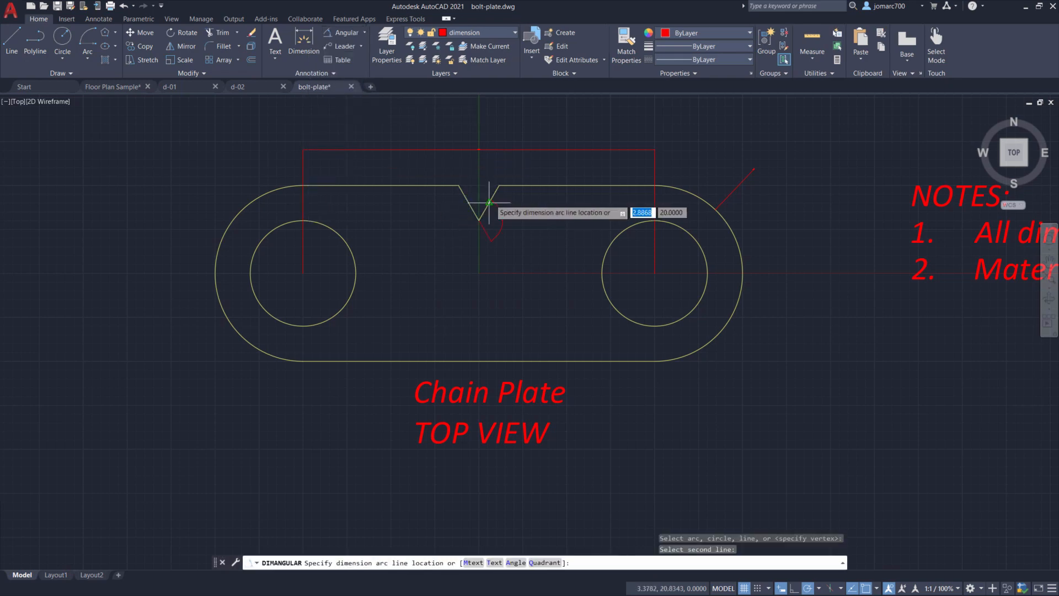
pyautogui.click(479, 166)
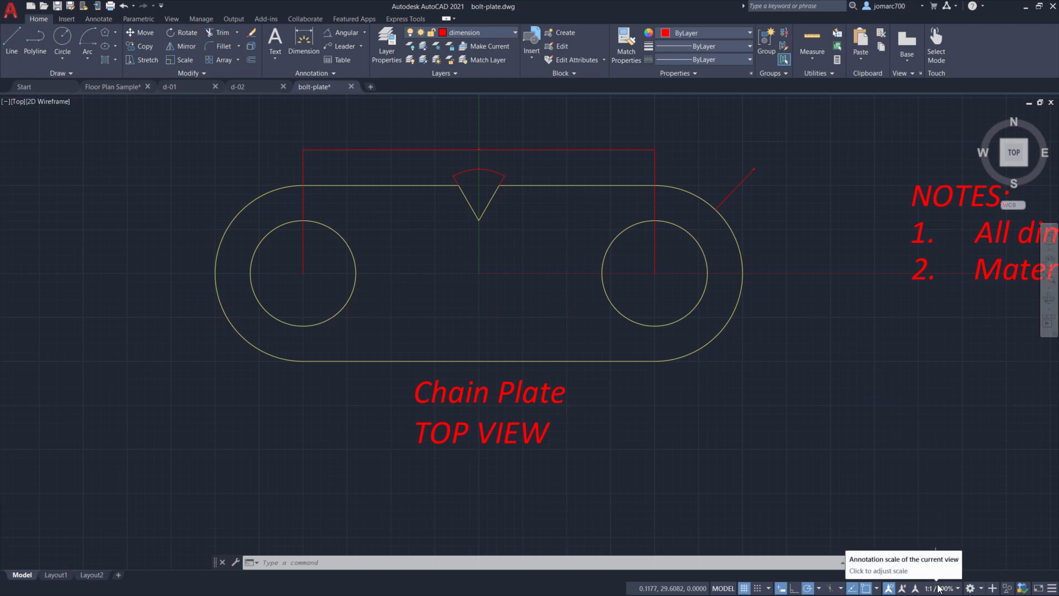
# - Create a new layer named table in the Layer Properties Manager
pyautogui.scroll(-1, 761, 340)
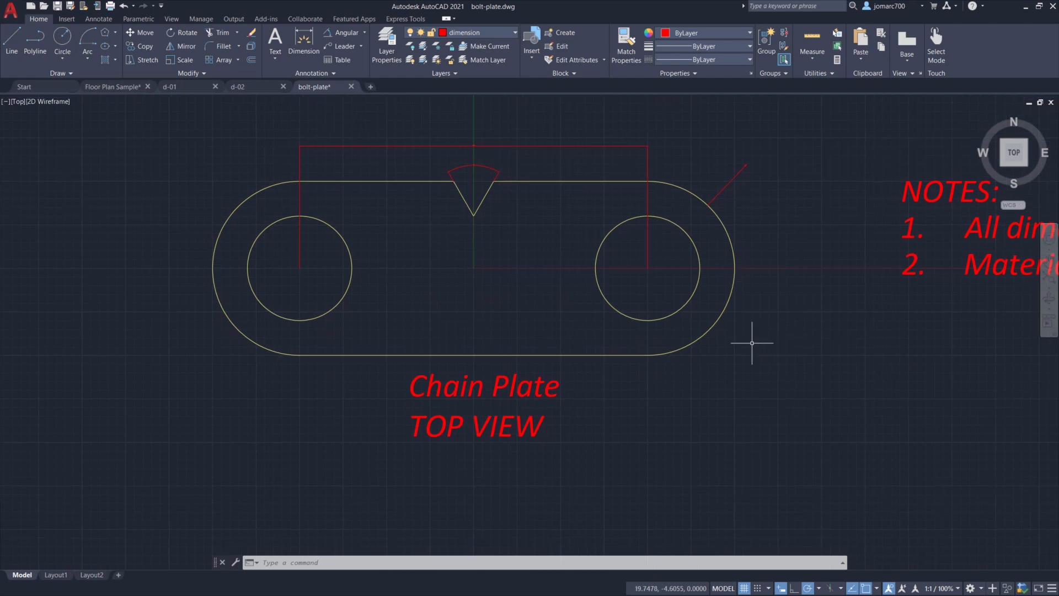
pyautogui.click(476, 35)
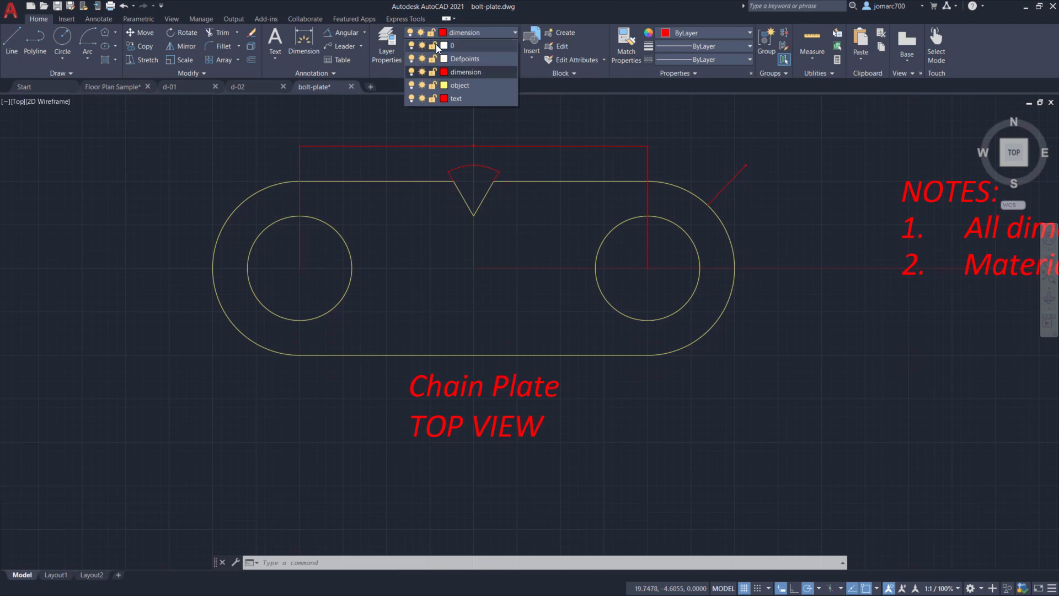
pyautogui.click(388, 42)
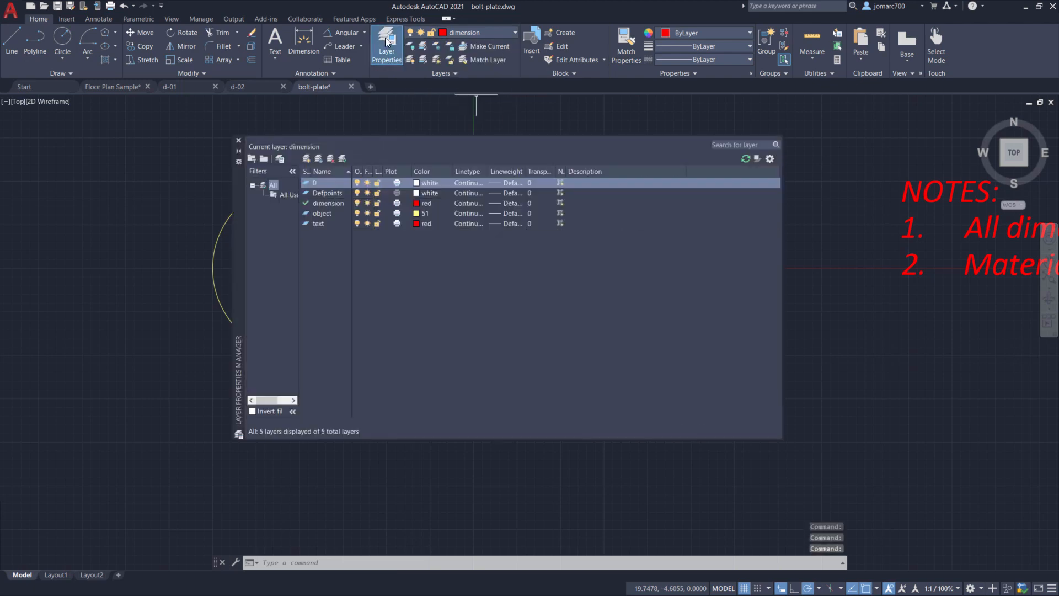
pyautogui.click(306, 160)
pyautogui.write('table')
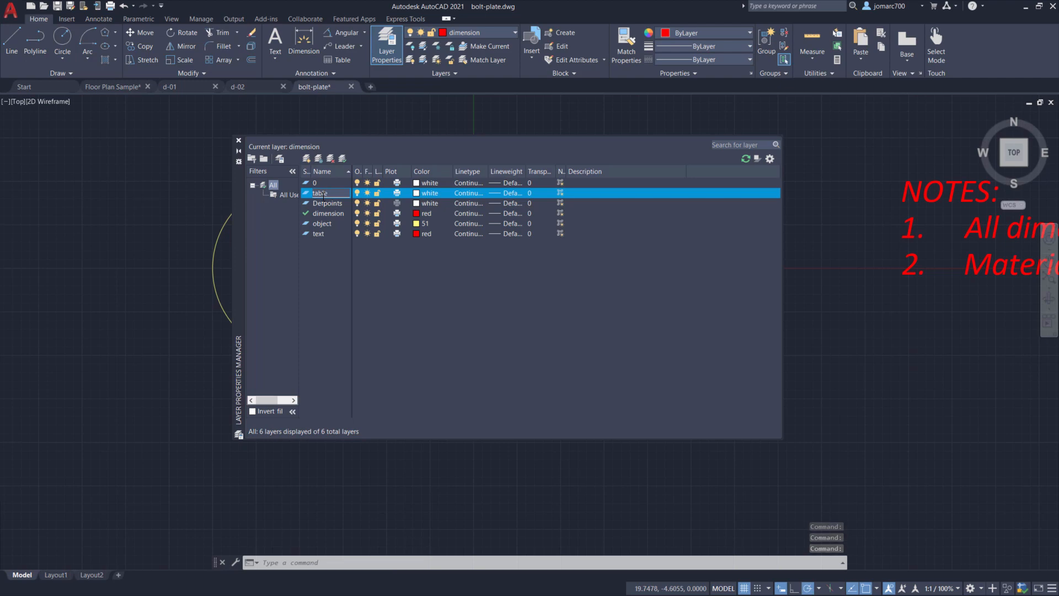
# - Set the table layer's colour to red with Continuous linetype and make it the current layer
pyautogui.click(416, 193)
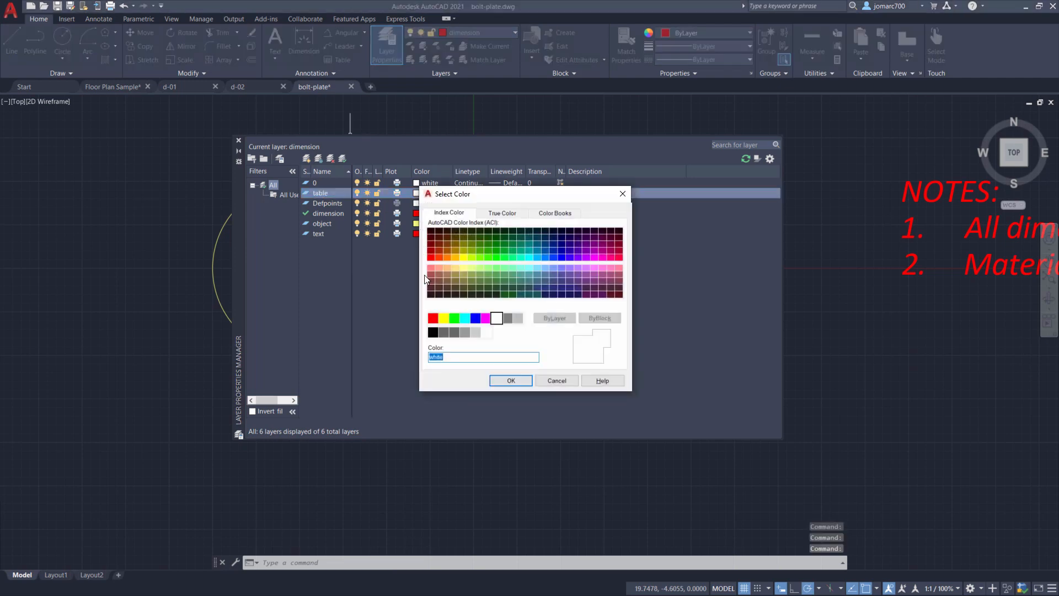
pyautogui.click(435, 320)
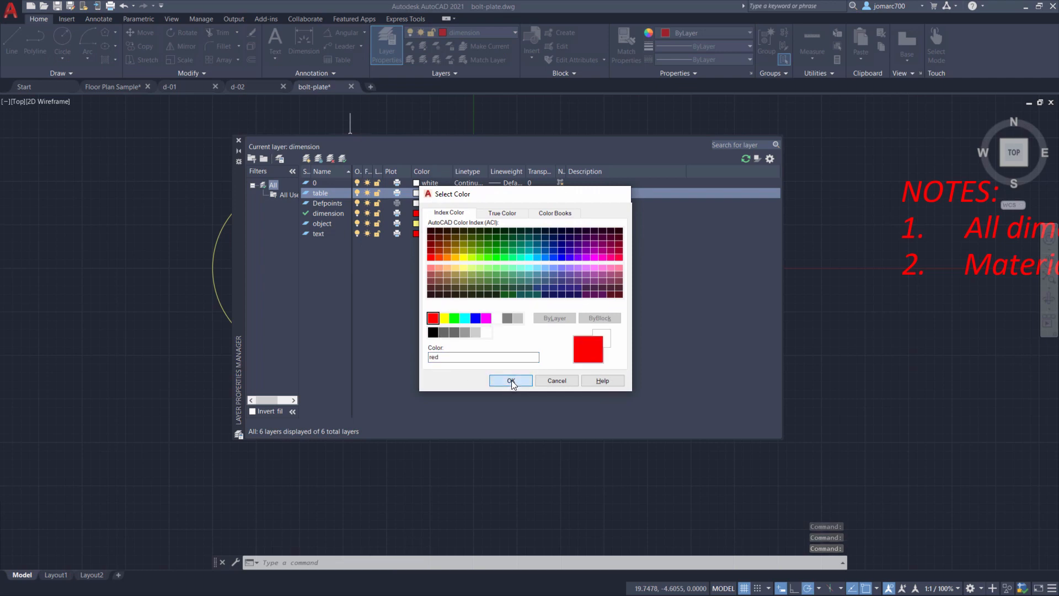
pyautogui.click(510, 381)
pyautogui.moveTo(489, 172); pyautogui.dragTo(522, 172)
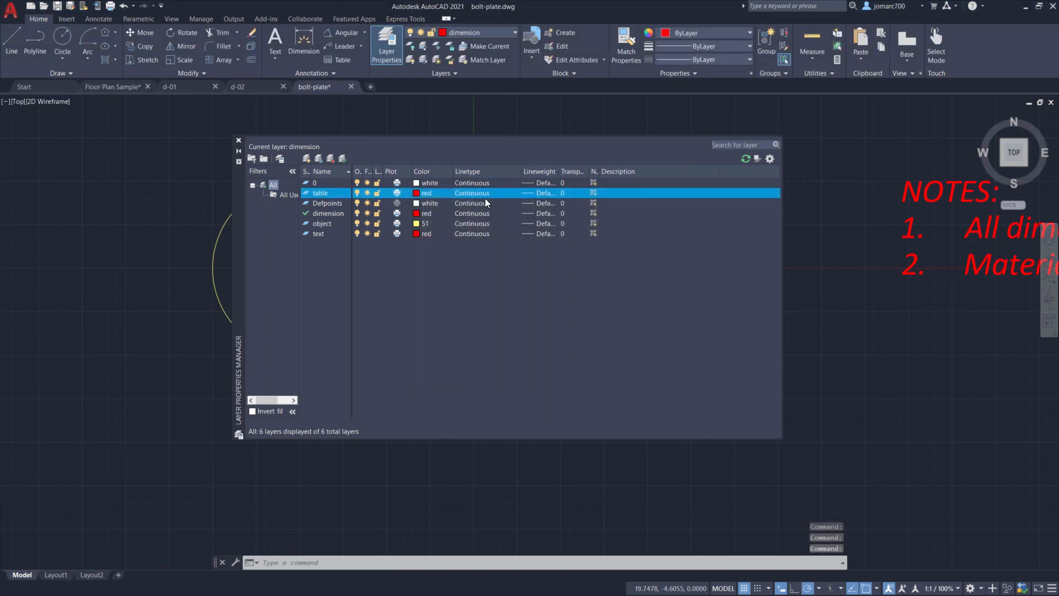
pyautogui.click(478, 194)
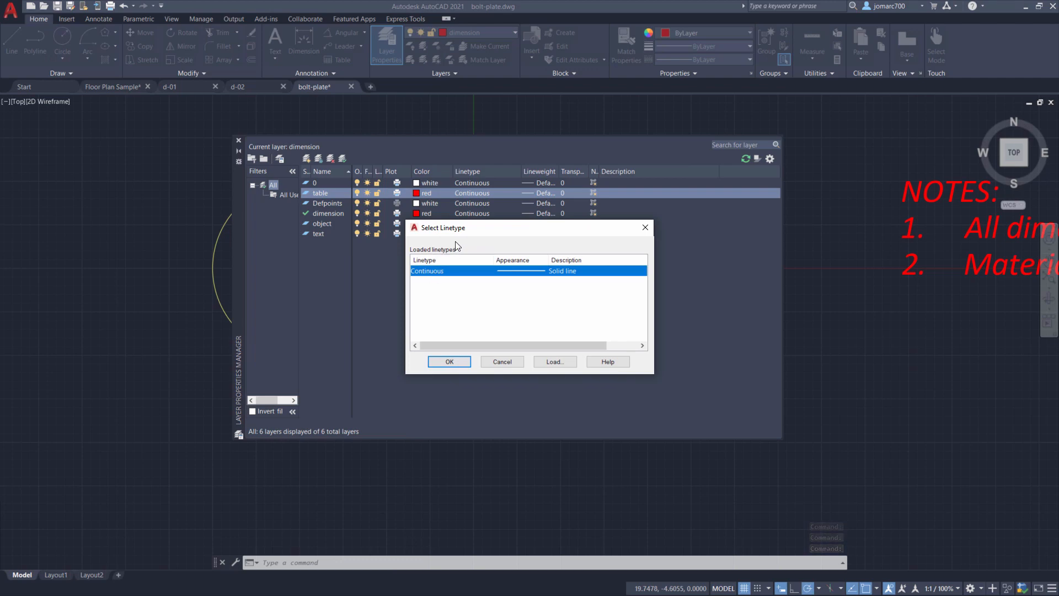
pyautogui.click(454, 362)
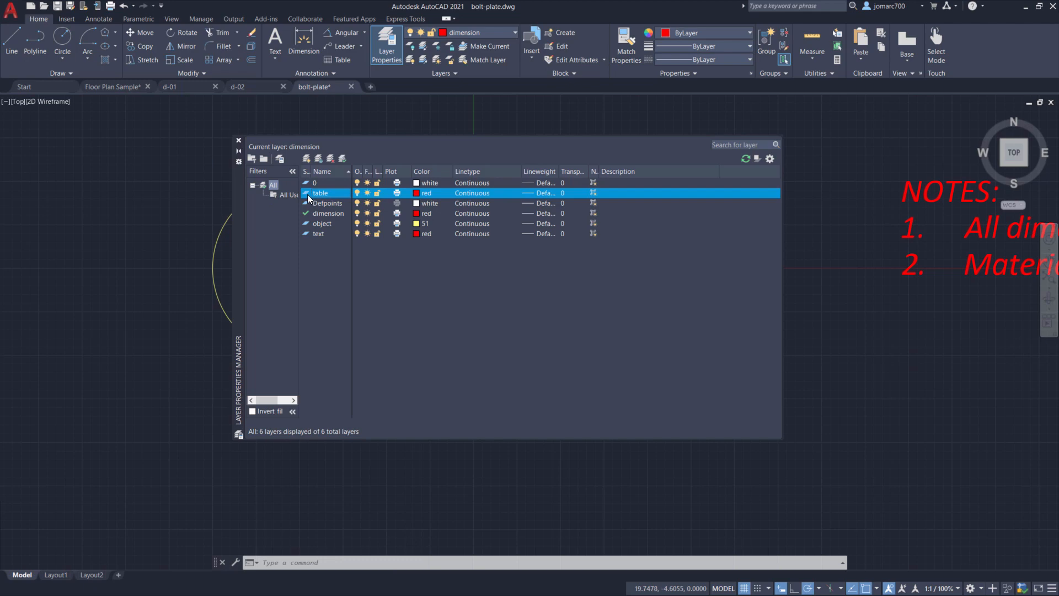
pyautogui.click(343, 159)
pyautogui.click(239, 140)
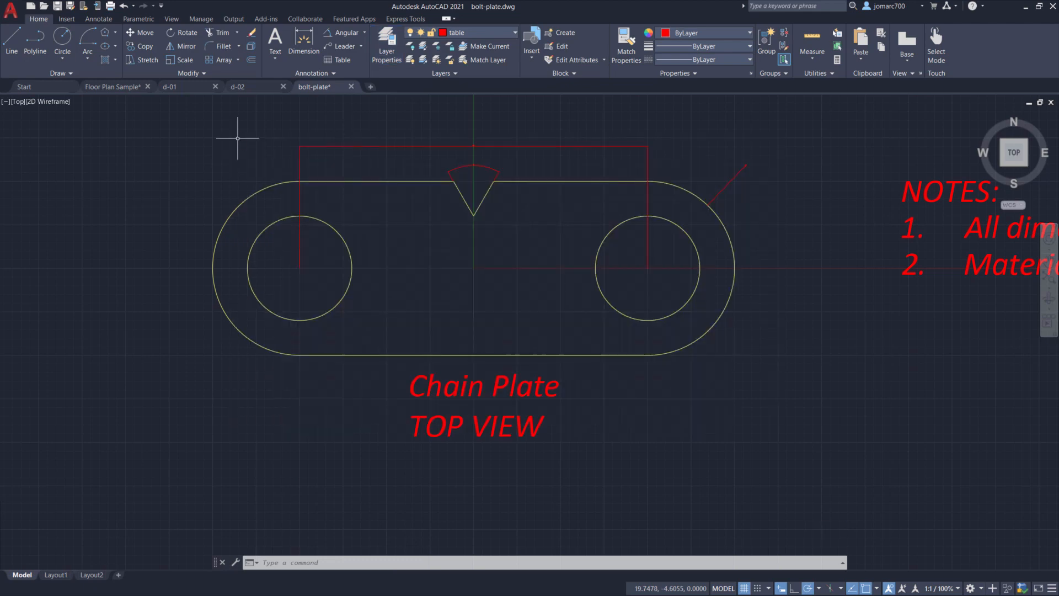
# - Insert an empty Standard table with 4 columns and 3 data rows at a point left of the plate
pyautogui.click(101, 19)
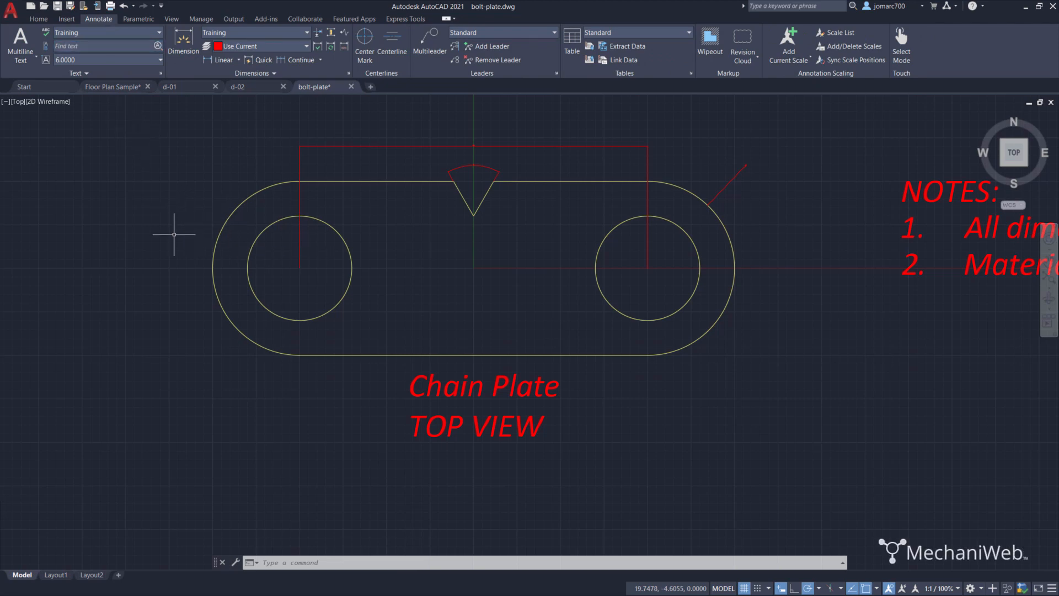
pyautogui.scroll(-2, 192, 231)
pyautogui.moveTo(184, 230)
pyautogui.mouseDown(button='middle')
pyautogui.moveTo(315, 226)
pyautogui.moveTo(452, 245)
pyautogui.mouseUp(button='middle')
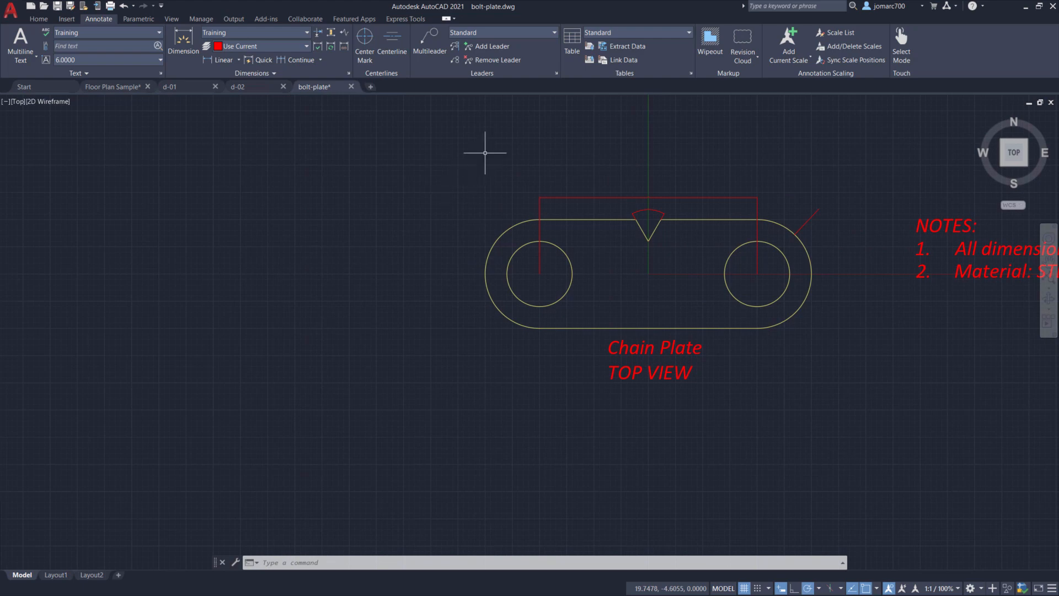
pyautogui.click(573, 48)
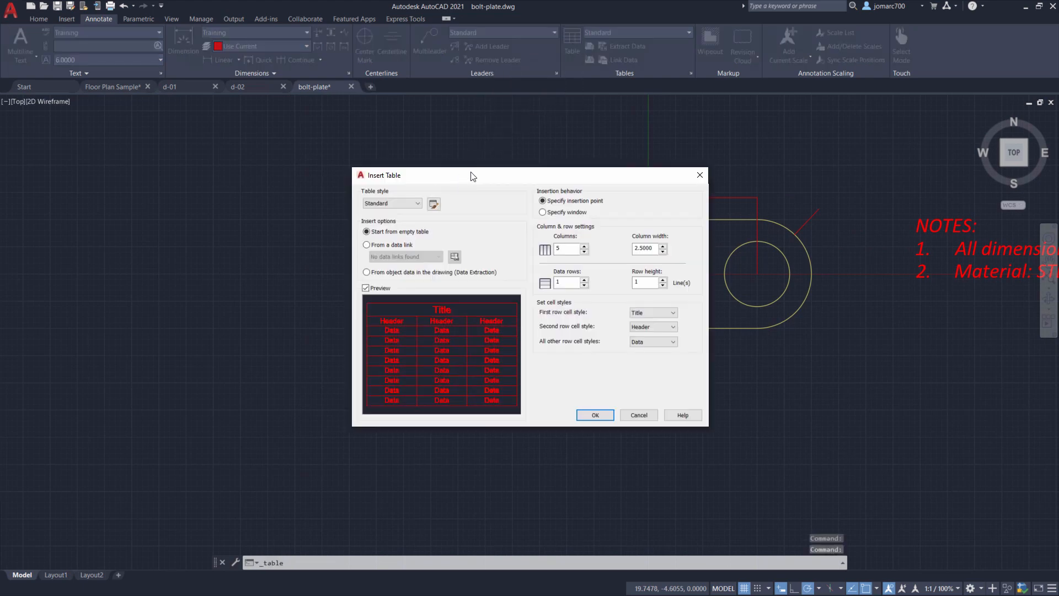
pyautogui.moveTo(475, 176); pyautogui.dragTo(438, 170)
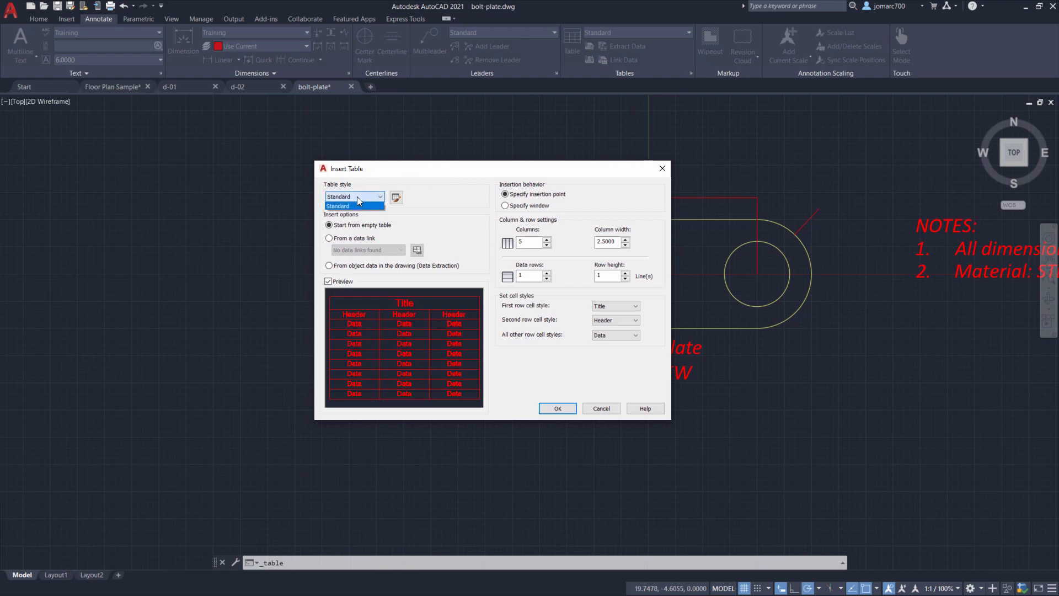
pyautogui.click(357, 197)
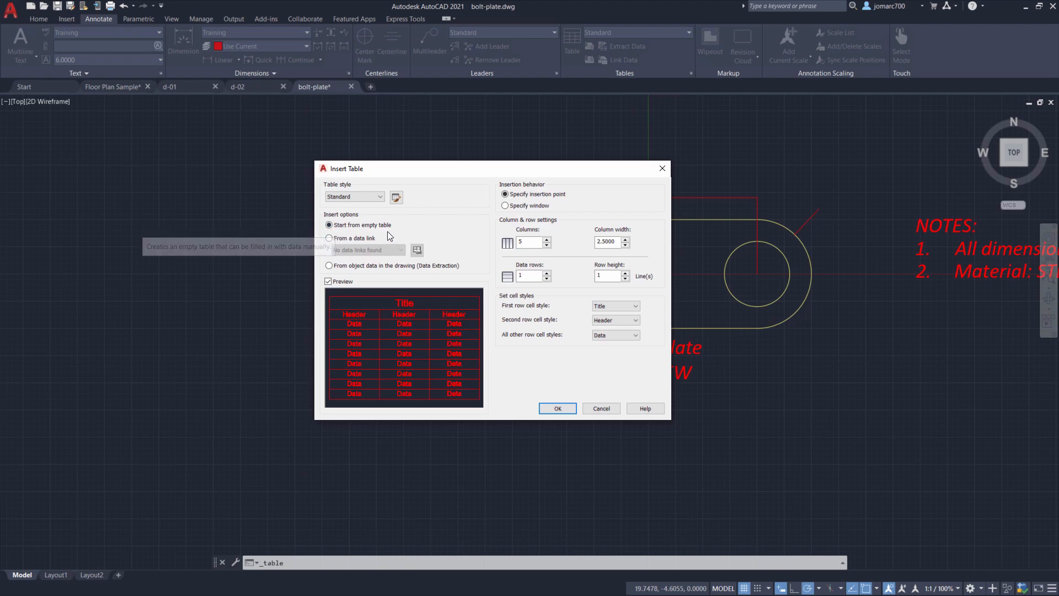
pyautogui.click(329, 239)
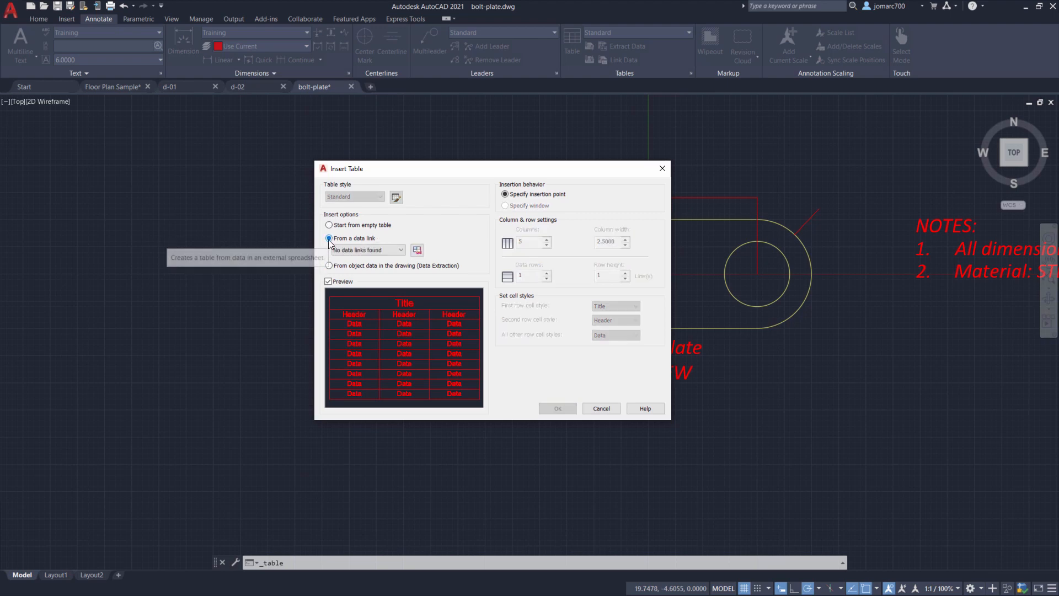
pyautogui.click(329, 226)
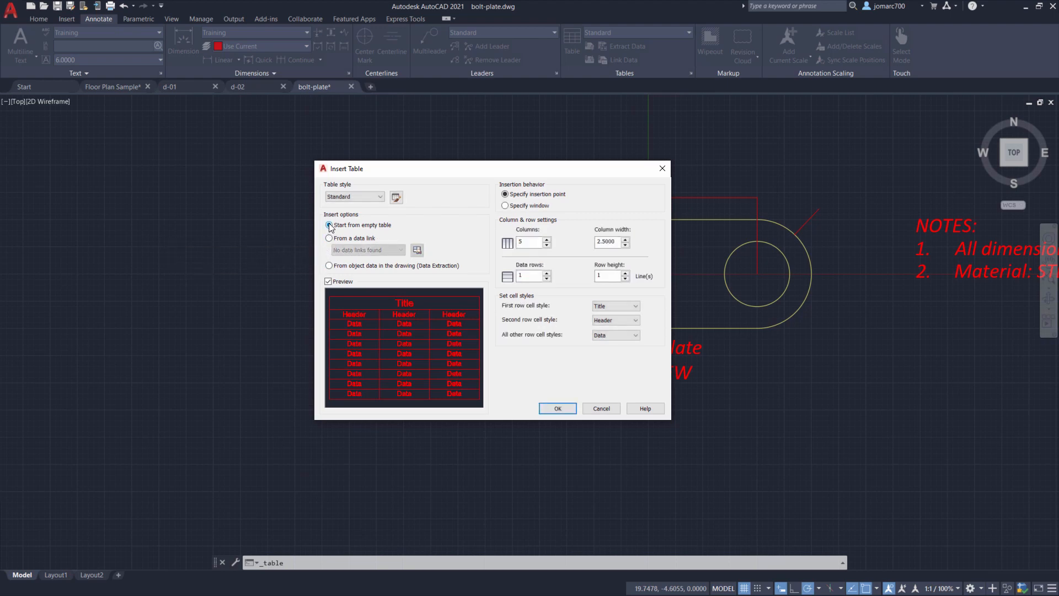
pyautogui.click(328, 282)
pyautogui.click(328, 282)
pyautogui.moveTo(554, 201)
pyautogui.write('4')
pyautogui.press('Tab')
pyautogui.press('Tab')
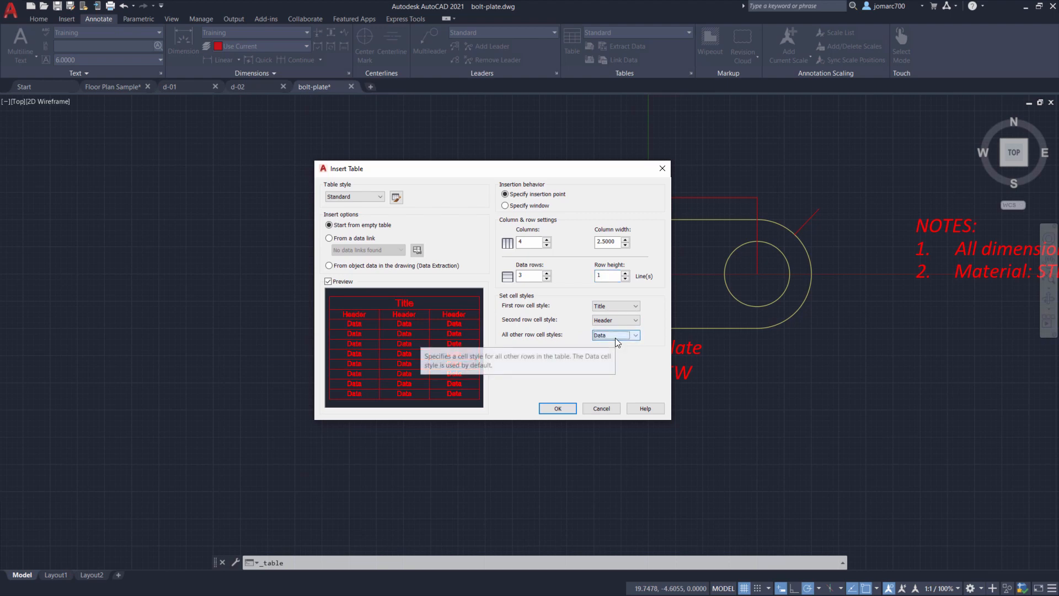
pyautogui.click(559, 409)
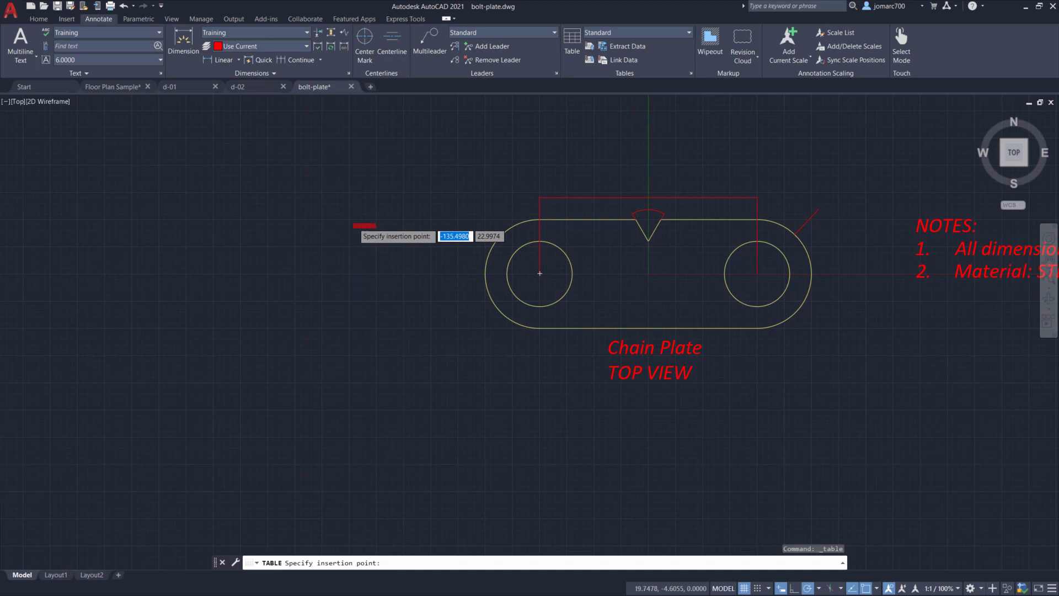
pyautogui.click(354, 225)
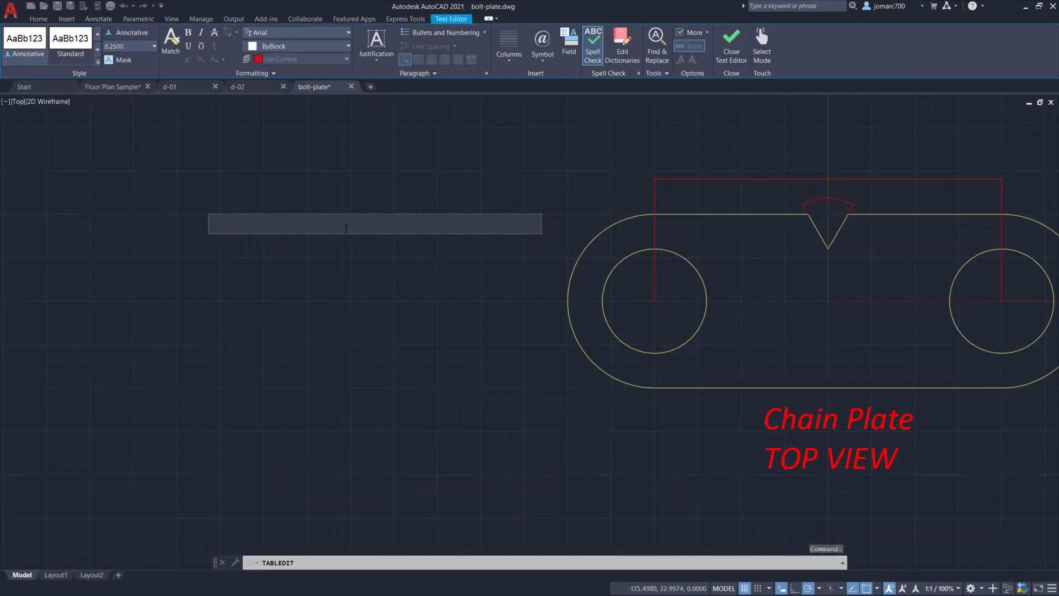
pyautogui.scroll(6, 346, 229)
pyautogui.scroll(-14, 350, 225)
pyautogui.scroll(8, 345, 226)
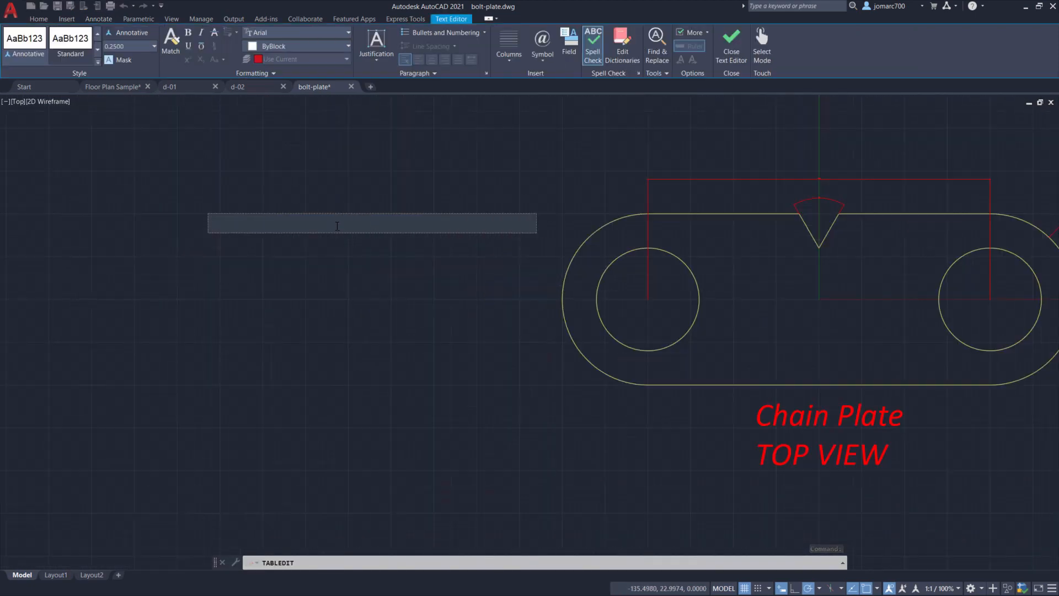
pyautogui.scroll(4, 338, 225)
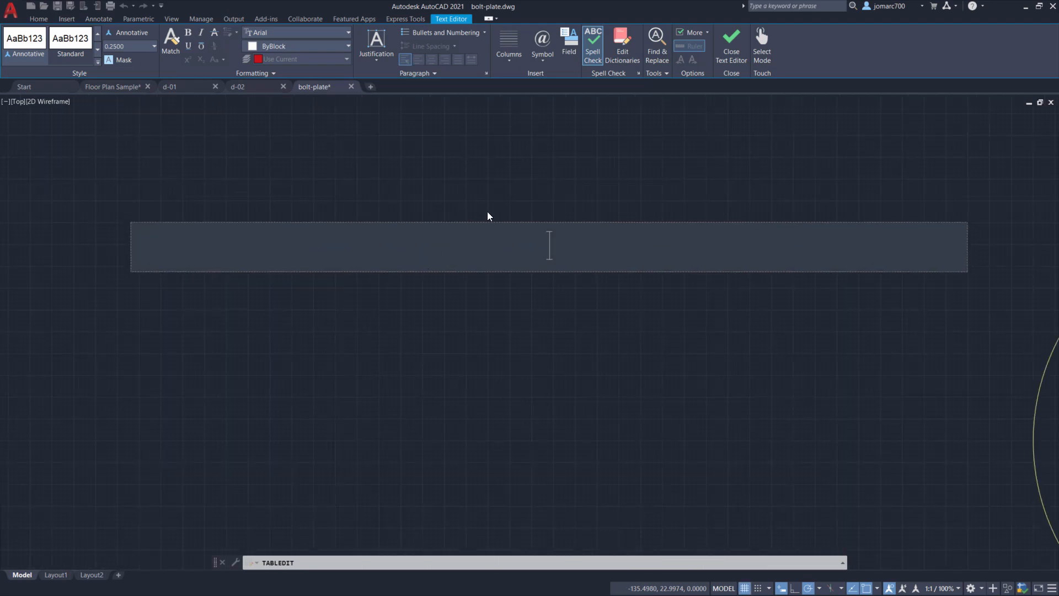
pyautogui.scroll(-2, 493, 206)
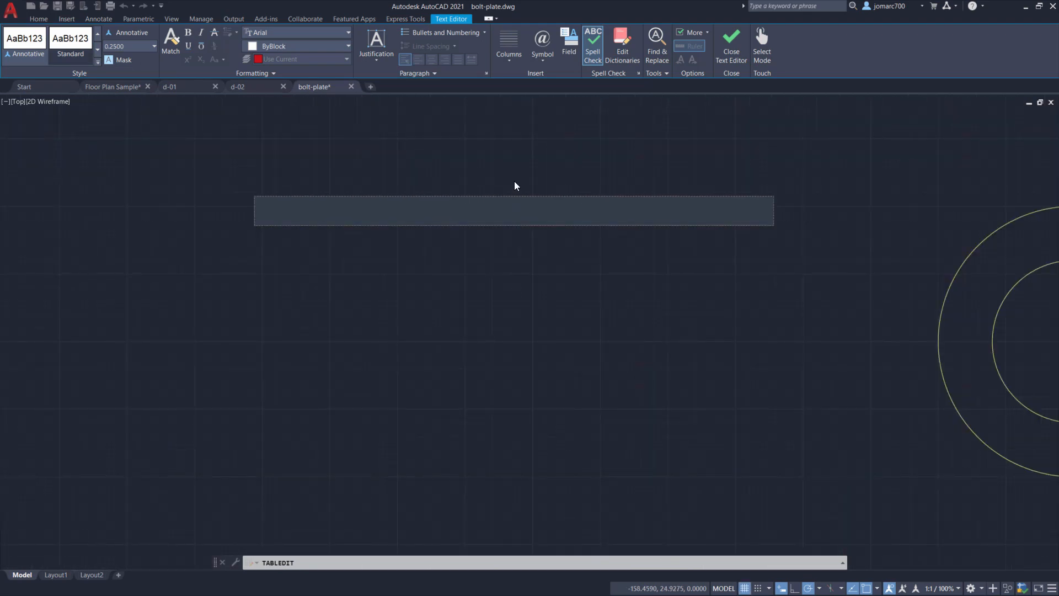
pyautogui.click(296, 304)
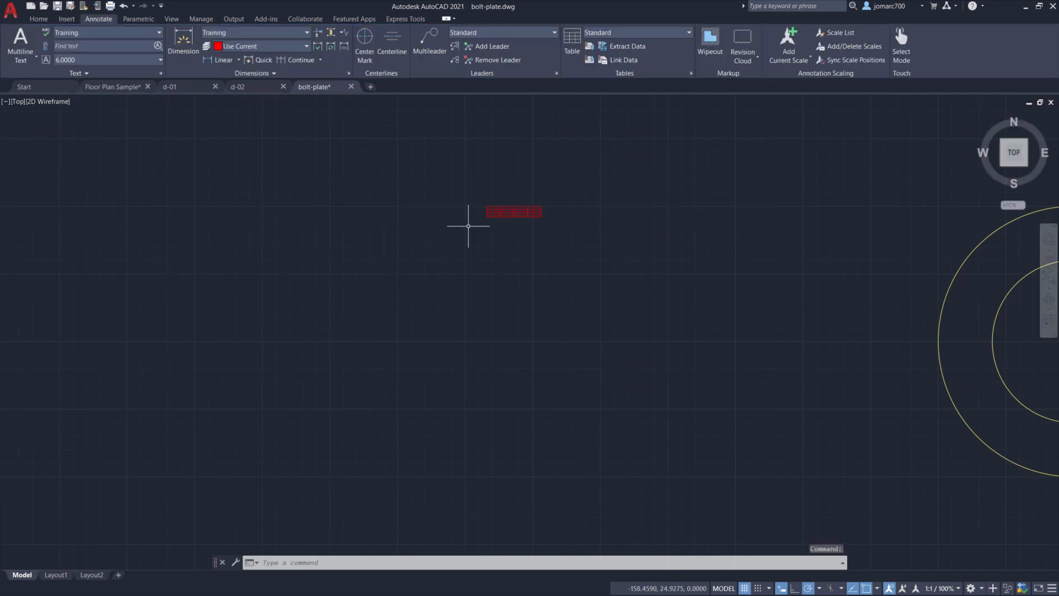
# - Enter the title Dimensions Table in the table's top merged row
pyautogui.scroll(10, 494, 189)
pyautogui.moveTo(515, 213)
pyautogui.mouseDown(button='middle')
pyautogui.moveTo(435, 213)
pyautogui.moveTo(462, 221)
pyautogui.mouseUp(button='middle')
pyautogui.scroll(-4, 495, 218)
pyautogui.scroll(2, 494, 219)
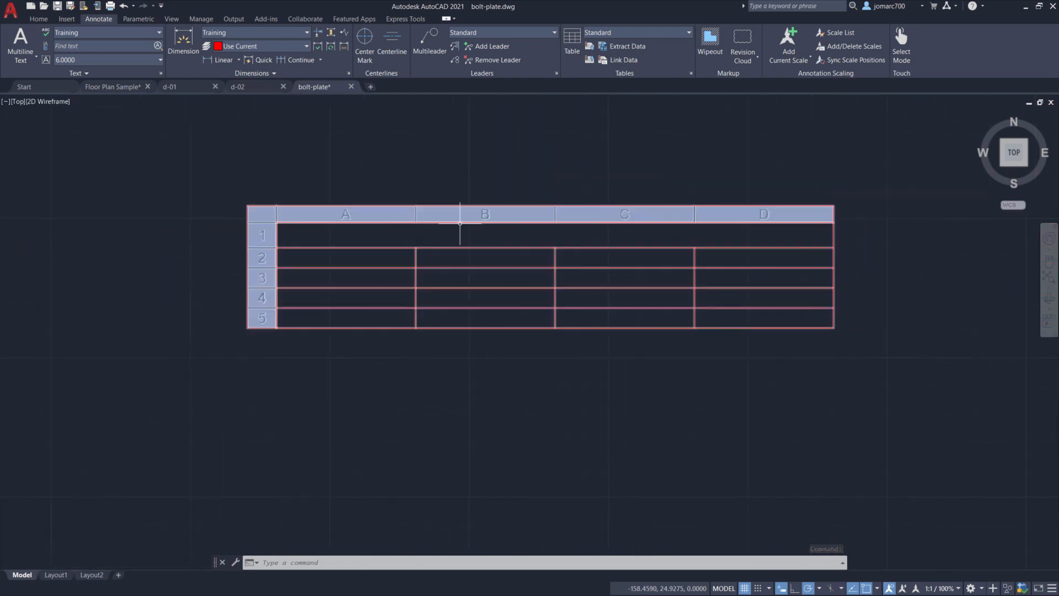
pyautogui.click(504, 221)
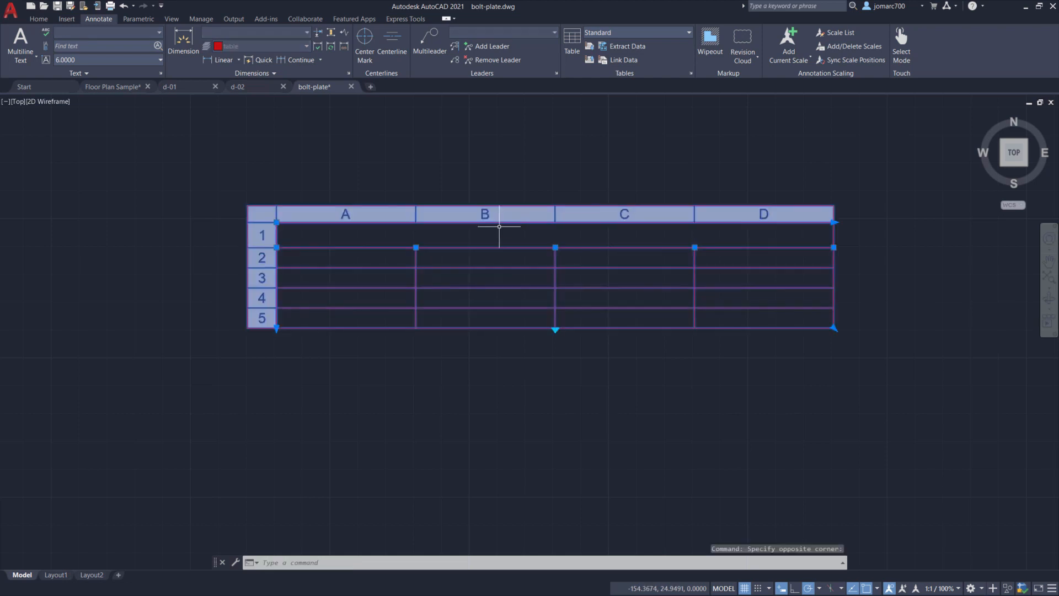
pyautogui.click(504, 219)
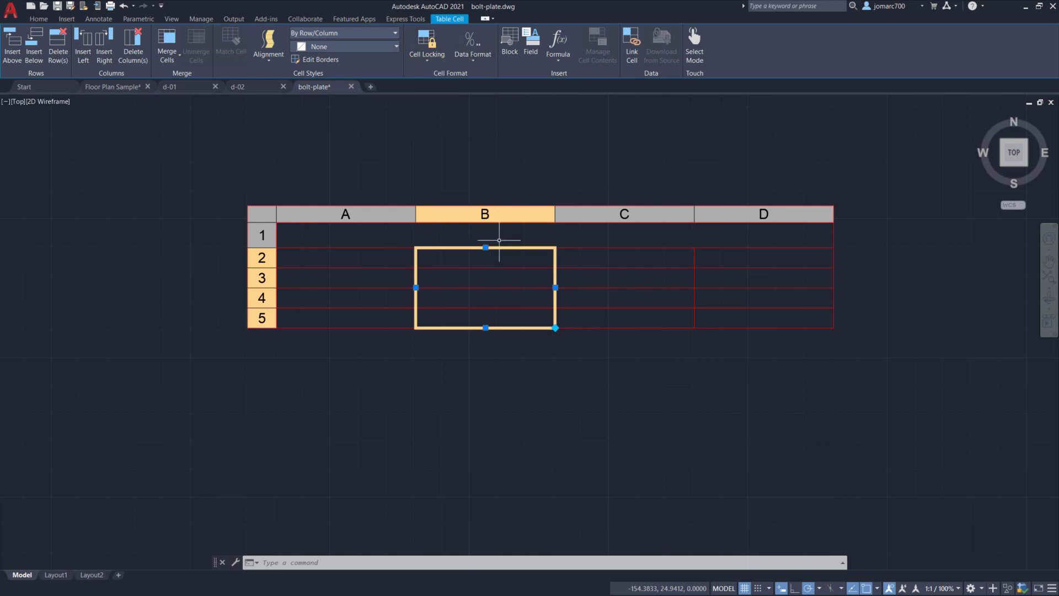
pyautogui.click(528, 230)
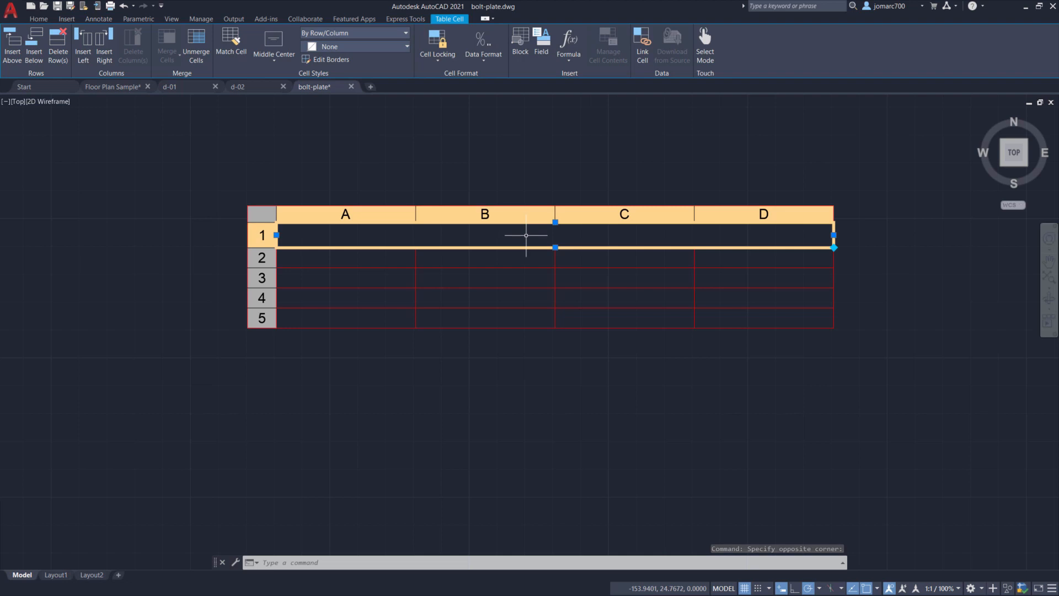
pyautogui.doubleClick(527, 236)
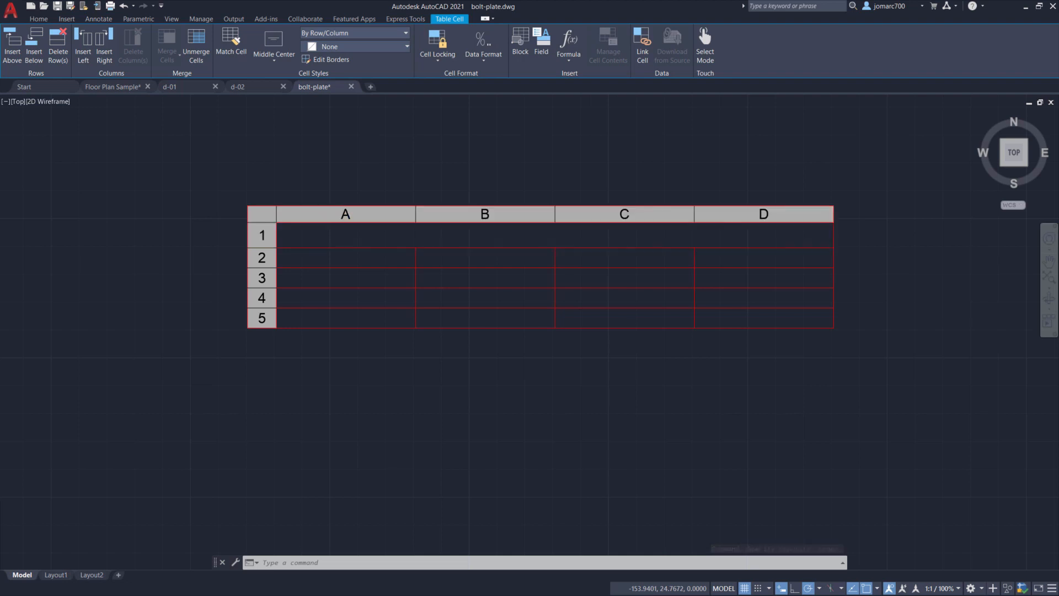
pyautogui.write('Di')
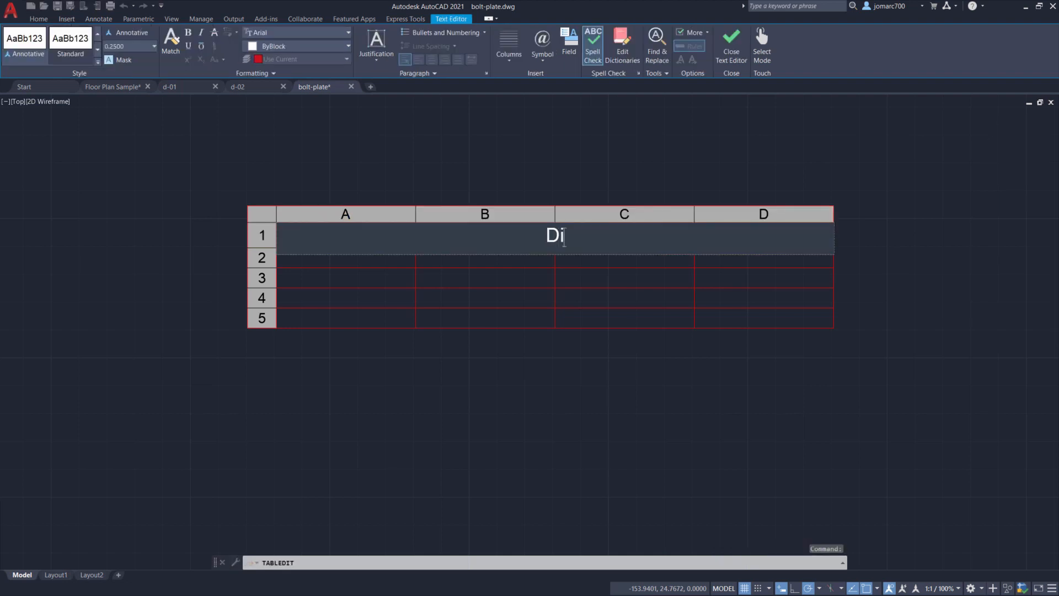
pyautogui.write('mensions Table')
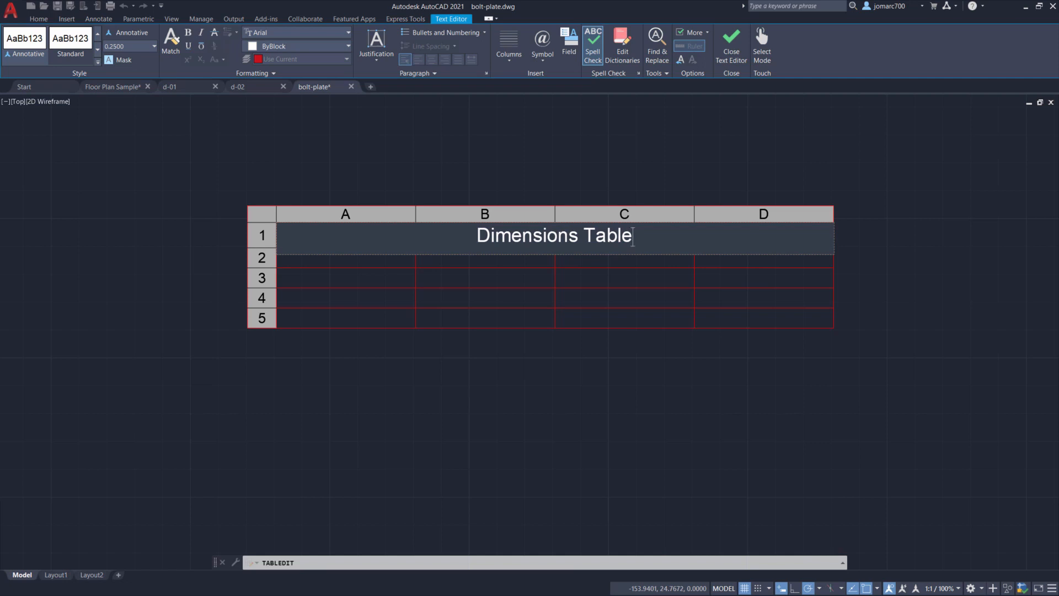
# - Enter Part Name and Diameter as the first two column headers in row 2
pyautogui.click(346, 260)
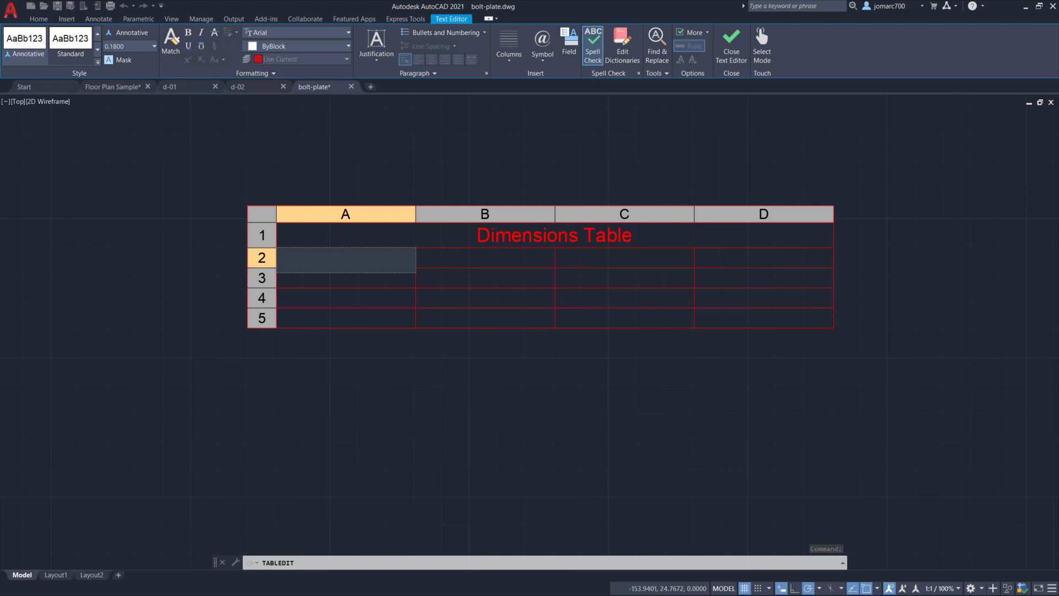
pyautogui.press('Down')
pyautogui.press('Up')
pyautogui.press('Down')
pyautogui.press('Up')
pyautogui.write('Part Name')
pyautogui.press('Tab')
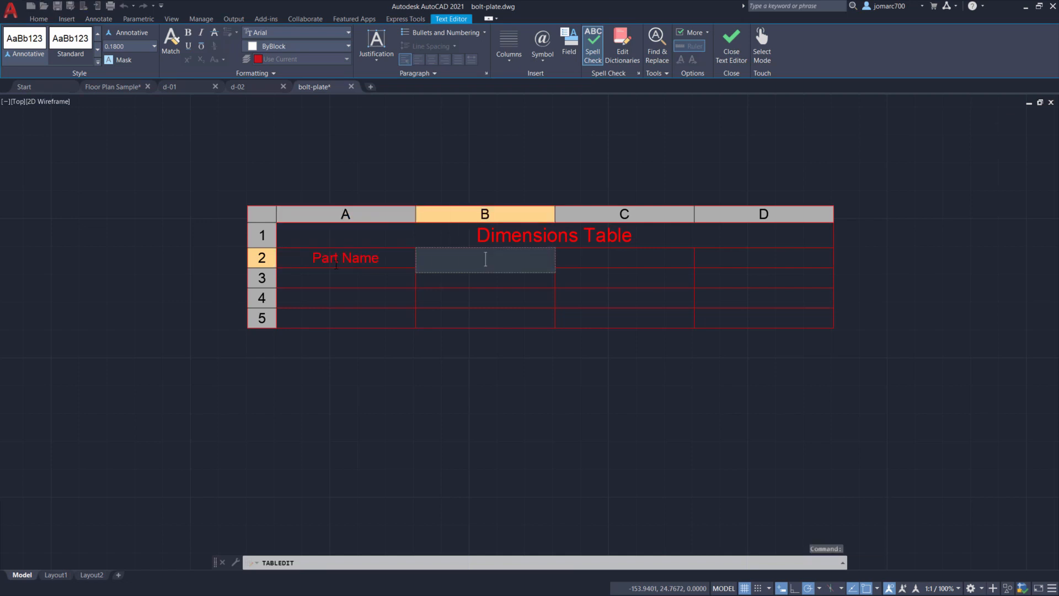
pyautogui.write('Diameter')
pyautogui.press('Tab')
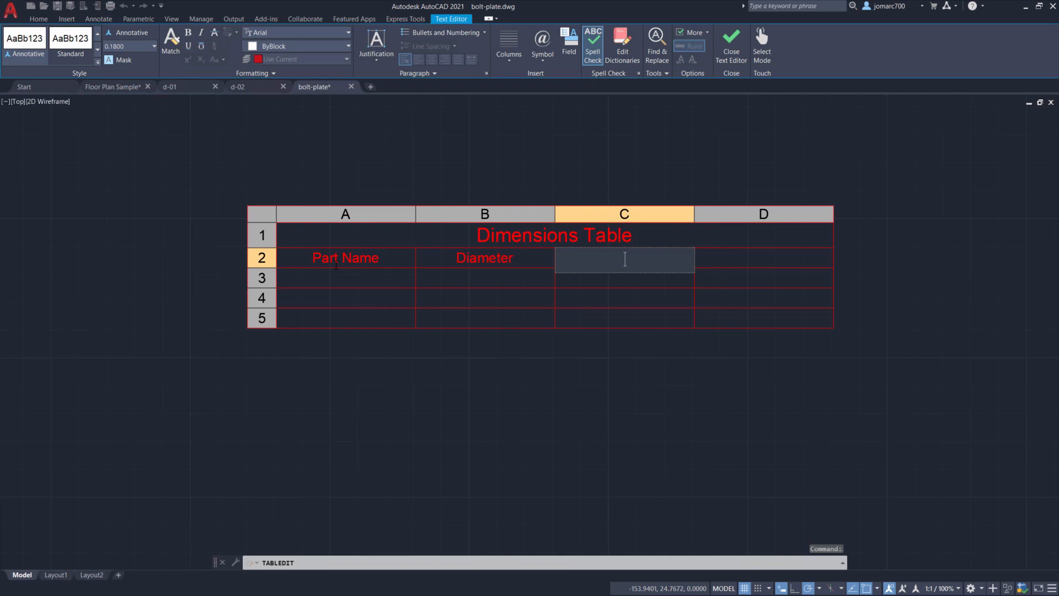
# - Enter Radius as the third column header in row 2
pyautogui.write('Radi')
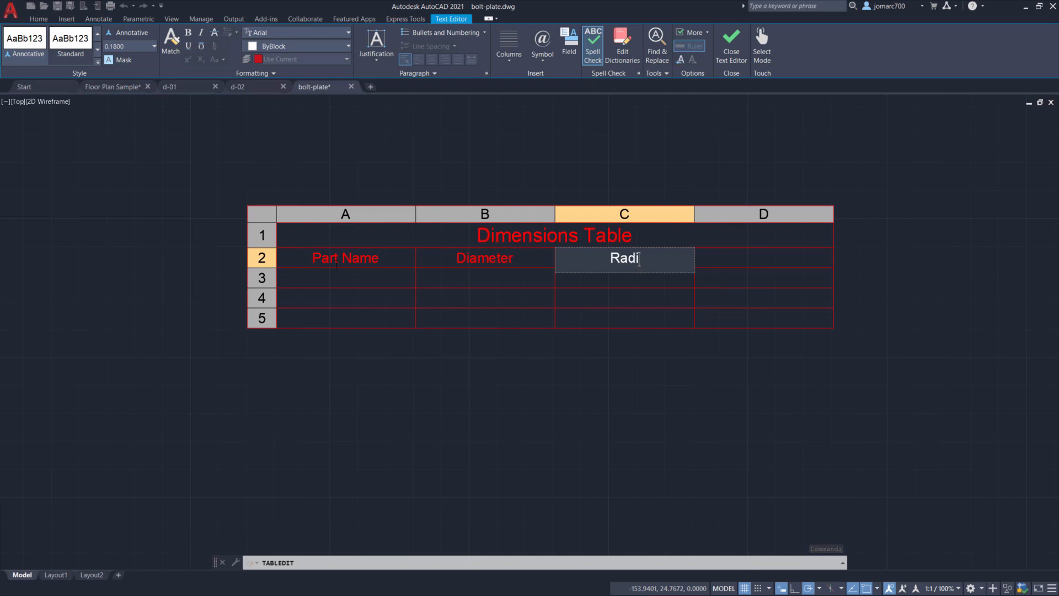
pyautogui.write('us')
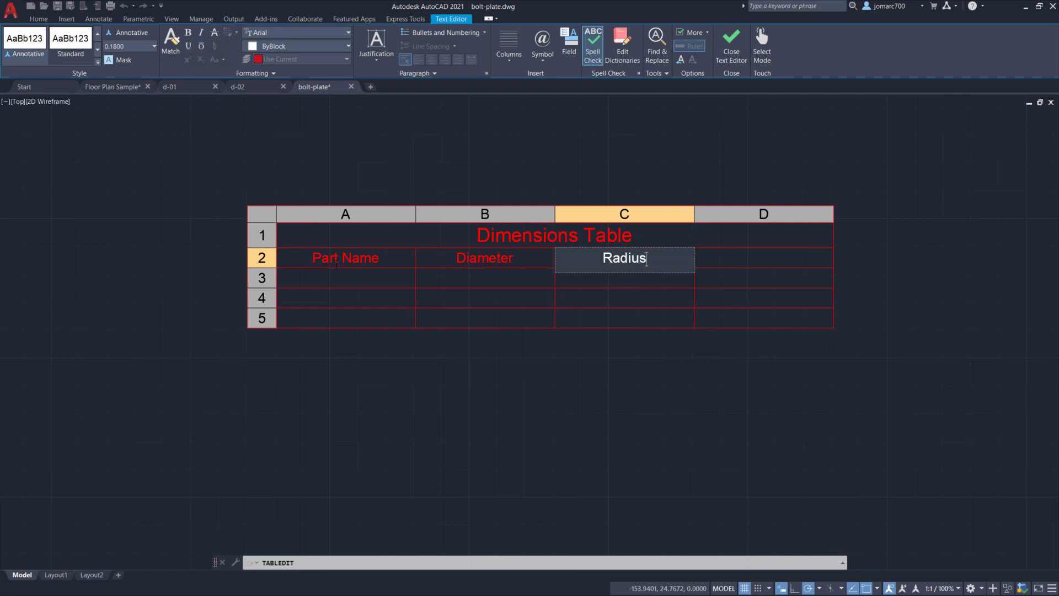
# - Enter Part Number as the fourth column header in row 2
pyautogui.press('Tab')
pyautogui.write('Part')
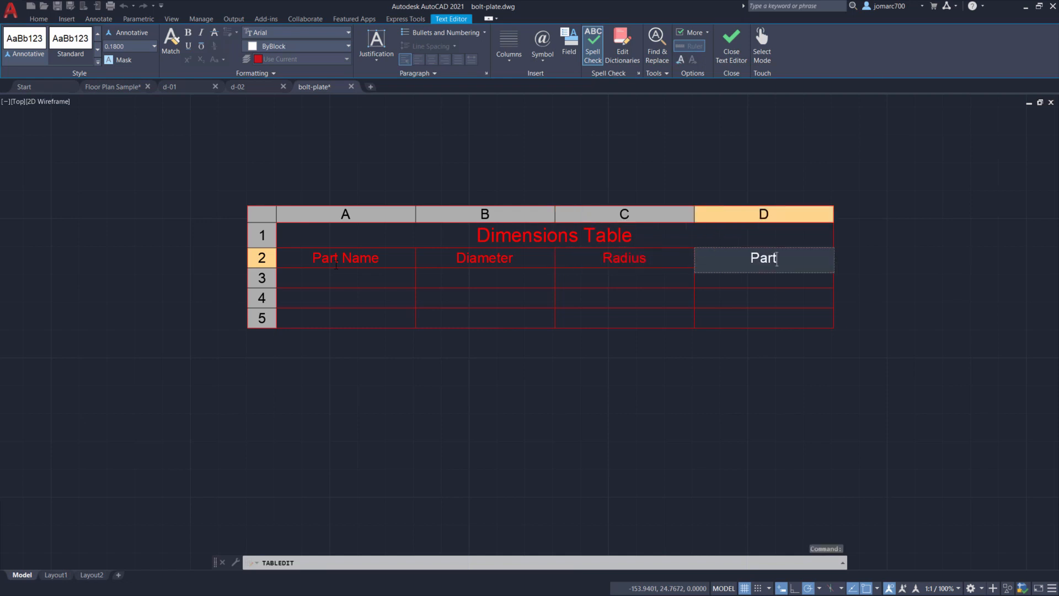
pyautogui.write(' Number')
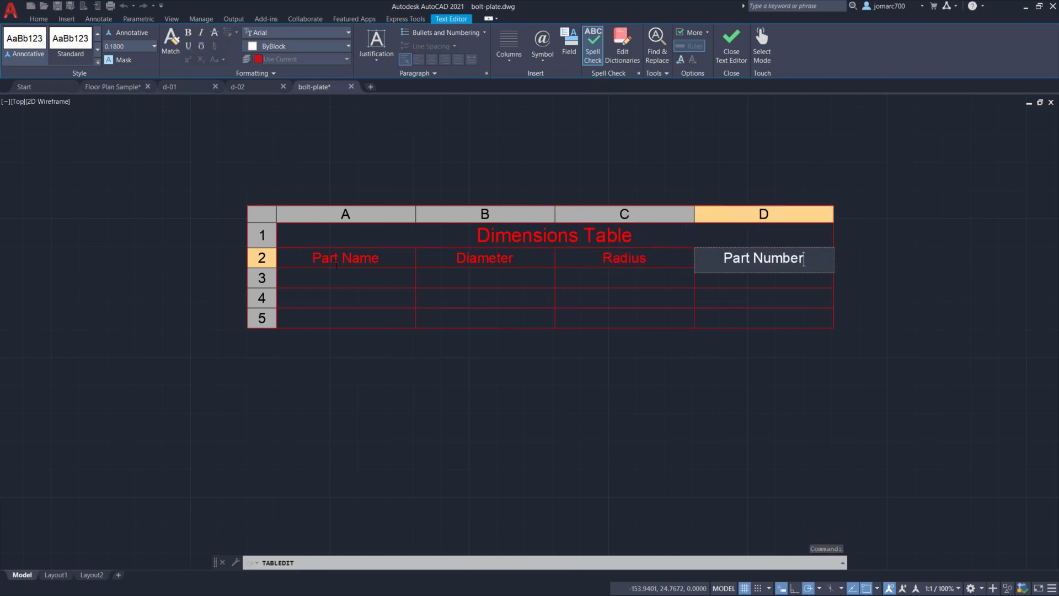
pyautogui.click(334, 277)
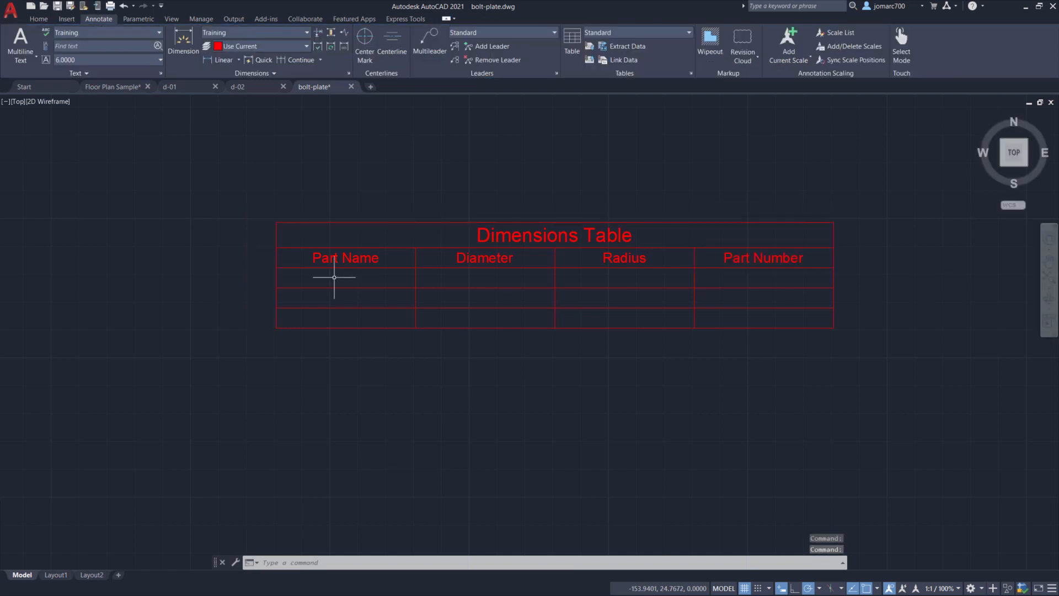
# - Enter Chain Plate 1 in the first data row under Part Name
pyautogui.click(353, 281)
pyautogui.click(354, 281)
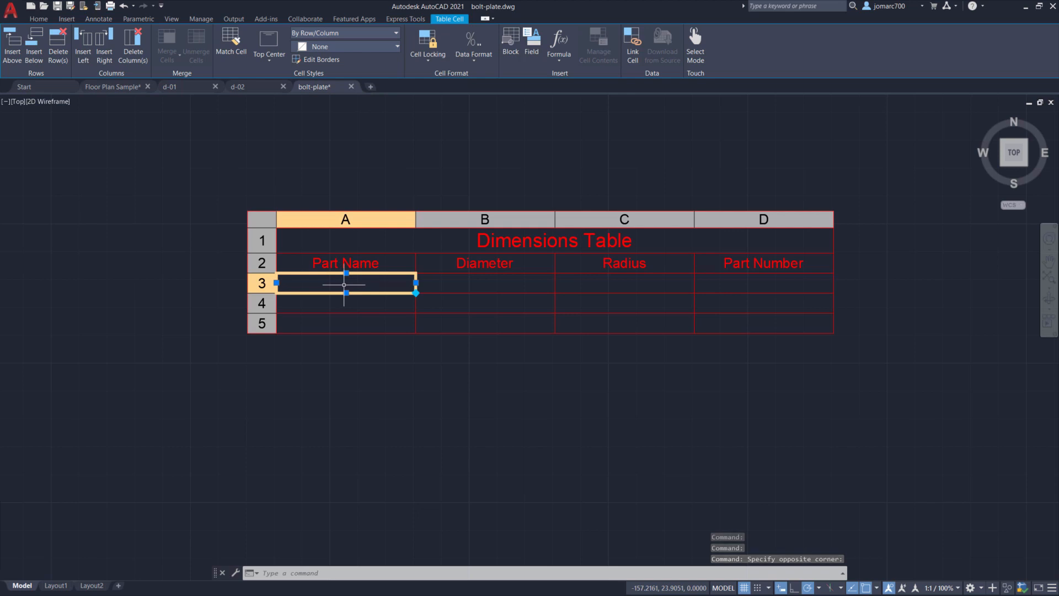
pyautogui.write('Bopl')
pyautogui.press('BackSpace')
pyautogui.press('BackSpace')
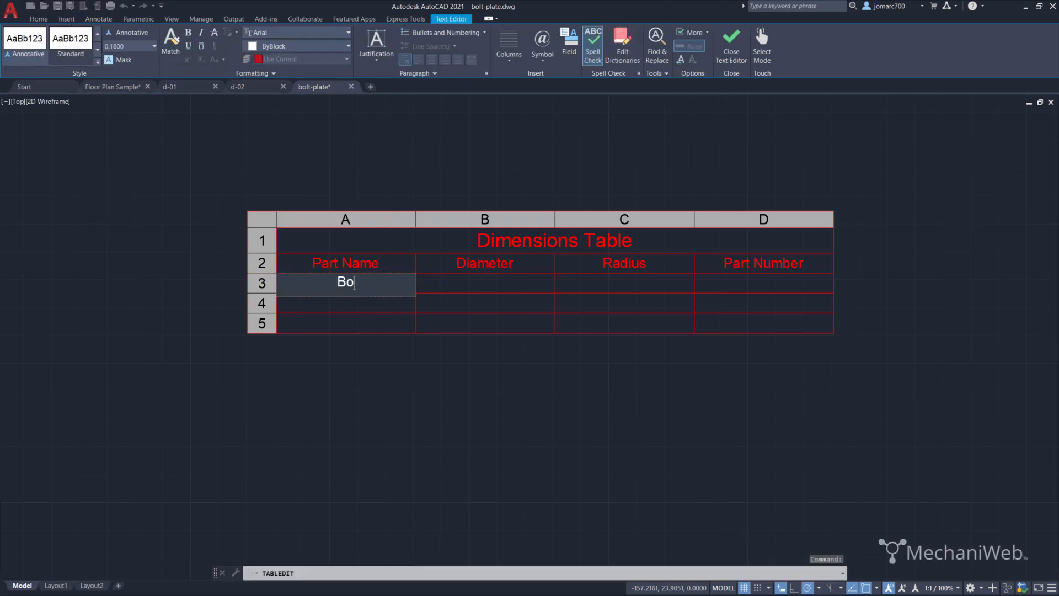
pyautogui.press('BackSpace')
pyautogui.press('BackSpace')
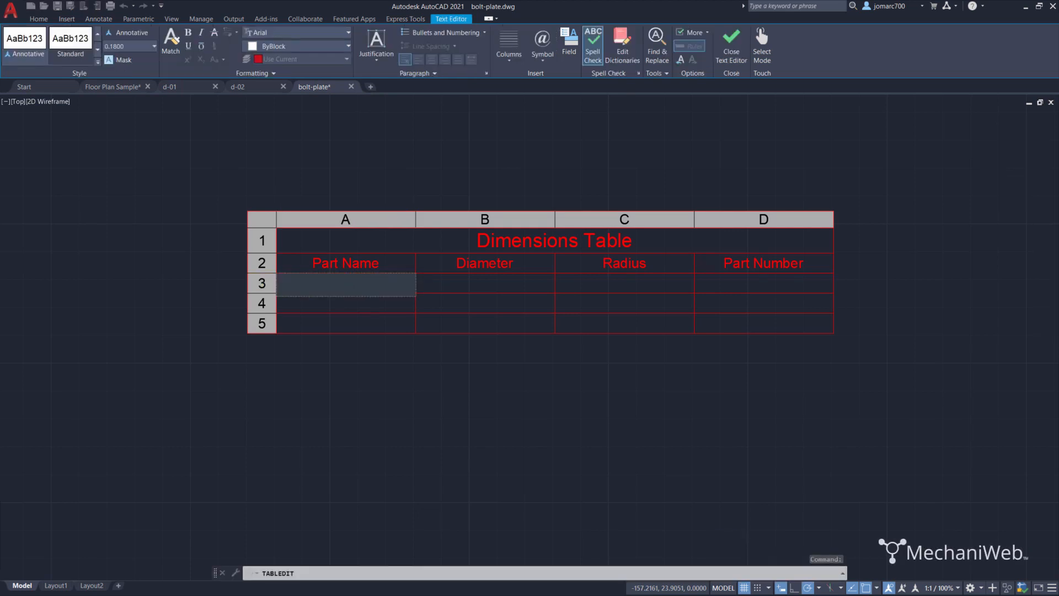
pyautogui.write('Chain Plate 1')
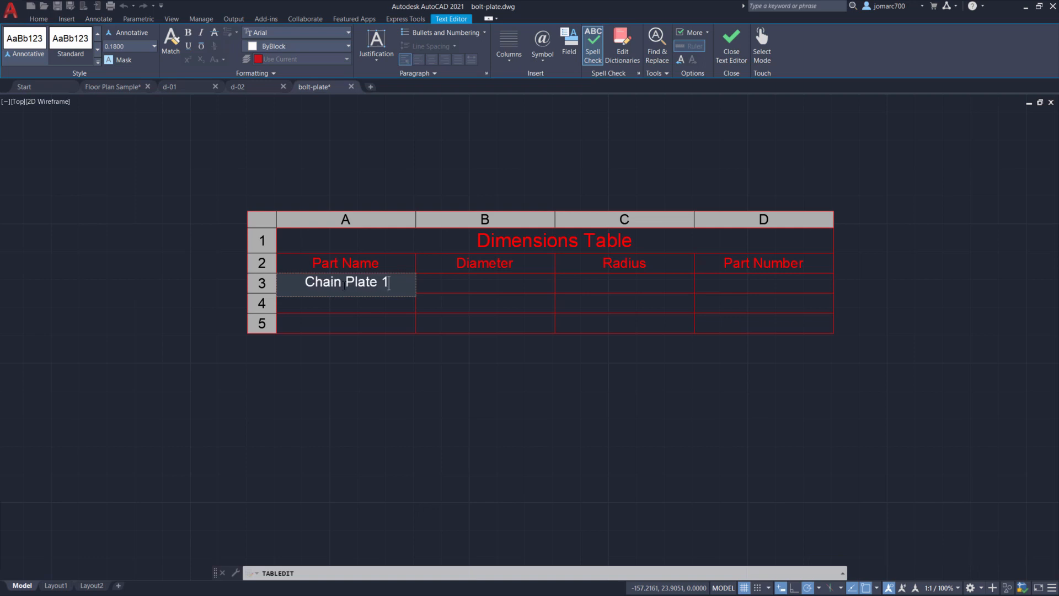
# - Copy the Chain Plate 1 text and paste it into the next Part Name cell, changing it to Chain Plate 2
pyautogui.hotkey('ctrl', 'a')
pyautogui.hotkey('ctrl', 'c')
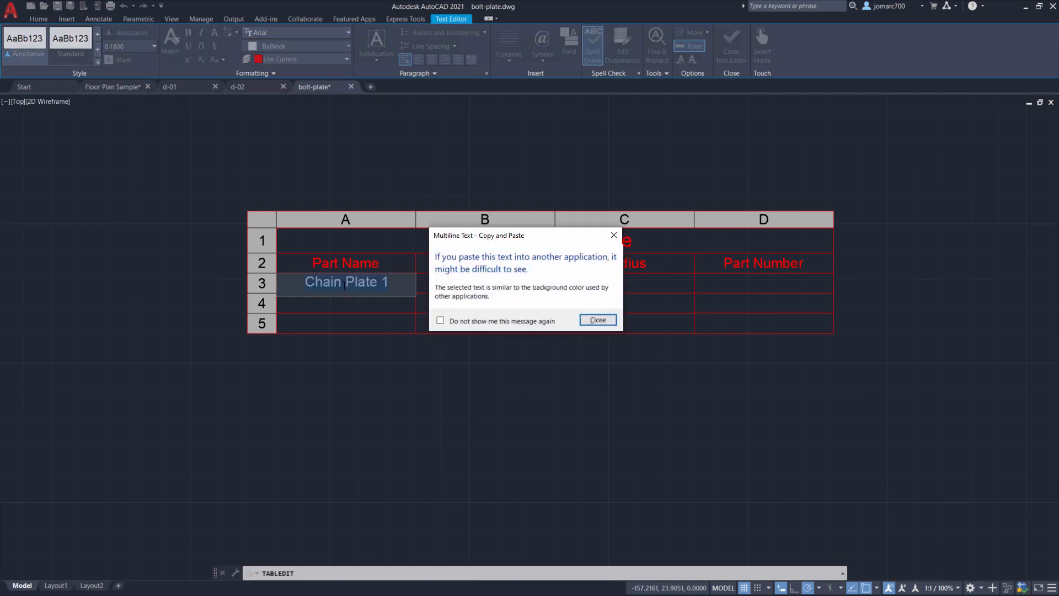
pyautogui.click(615, 236)
pyautogui.click(341, 304)
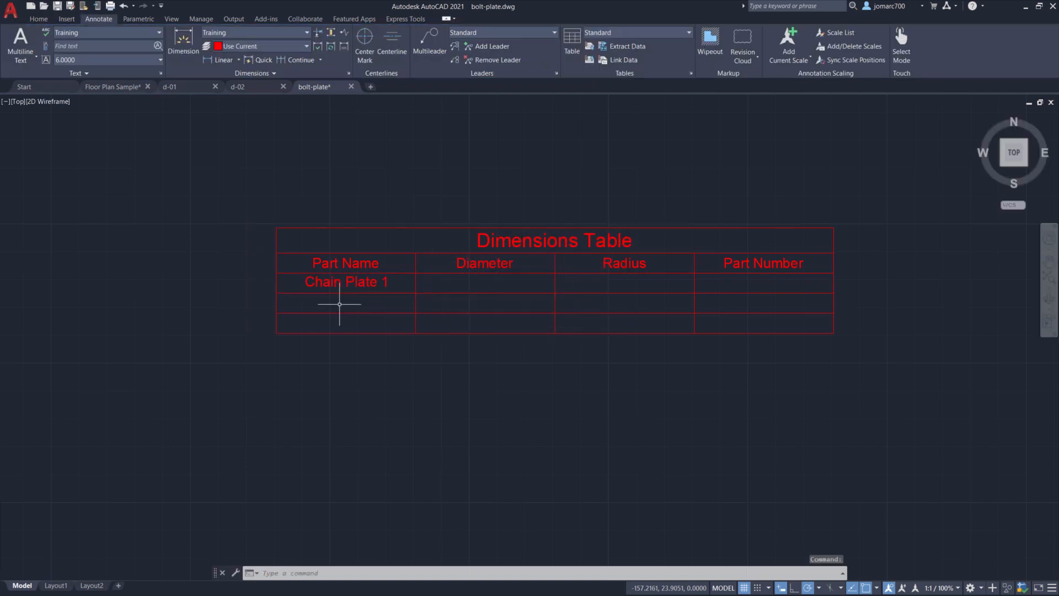
pyautogui.click(341, 303)
pyautogui.doubleClick(333, 302)
pyautogui.hotkey('ctrl', 'v')
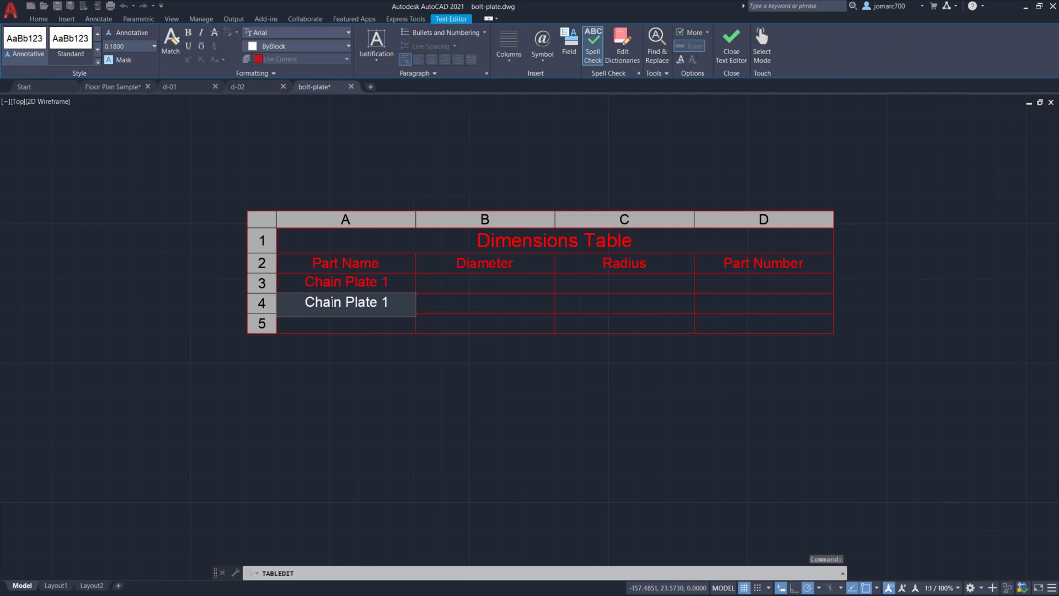
pyautogui.press('BackSpace')
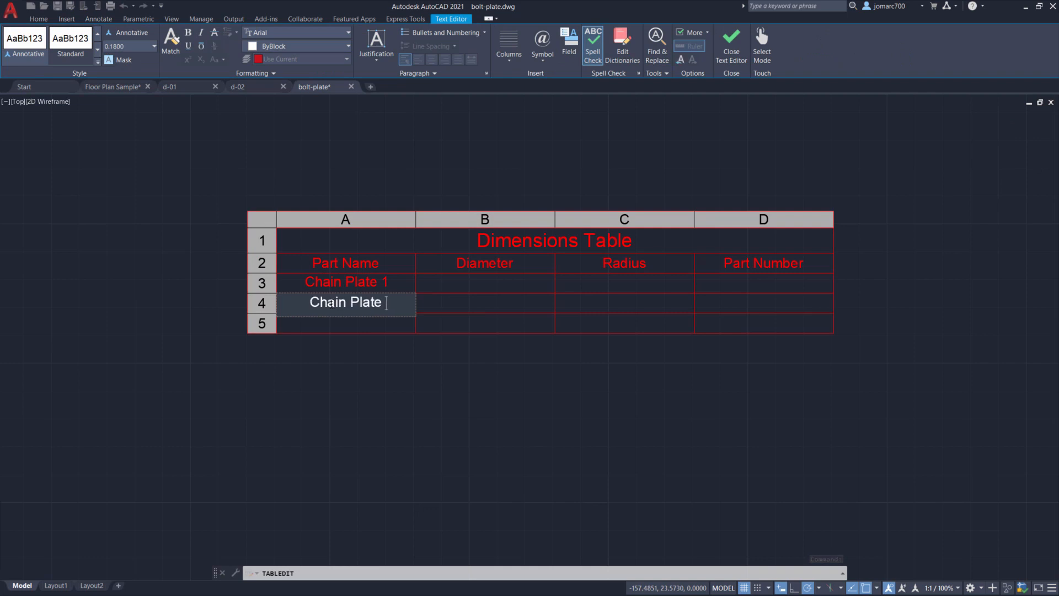
pyautogui.write('2')
# - Paste the copied text into the last Part Name cell as Chain Plate 3, and close the text editor
pyautogui.click(347, 323)
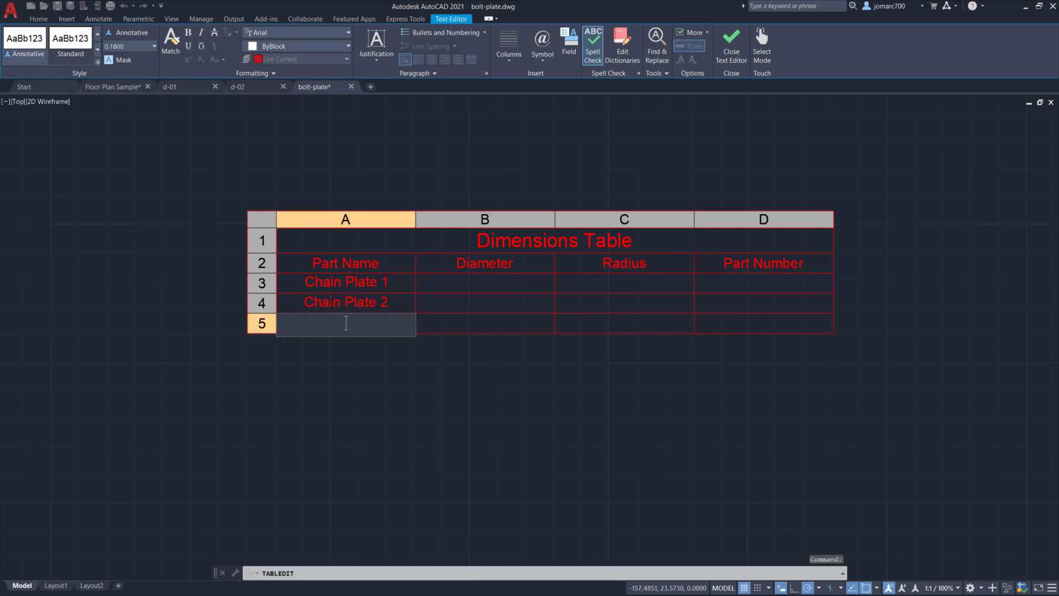
pyautogui.hotkey('ctrl', 'v')
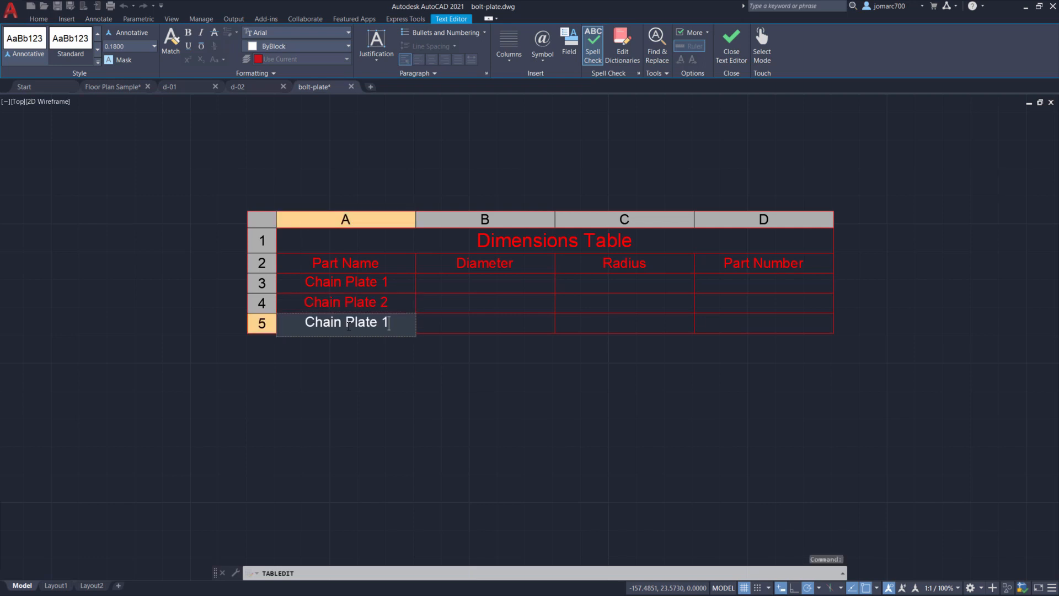
pyautogui.moveTo(381, 323); pyautogui.dragTo(408, 325)
pyautogui.write('3')
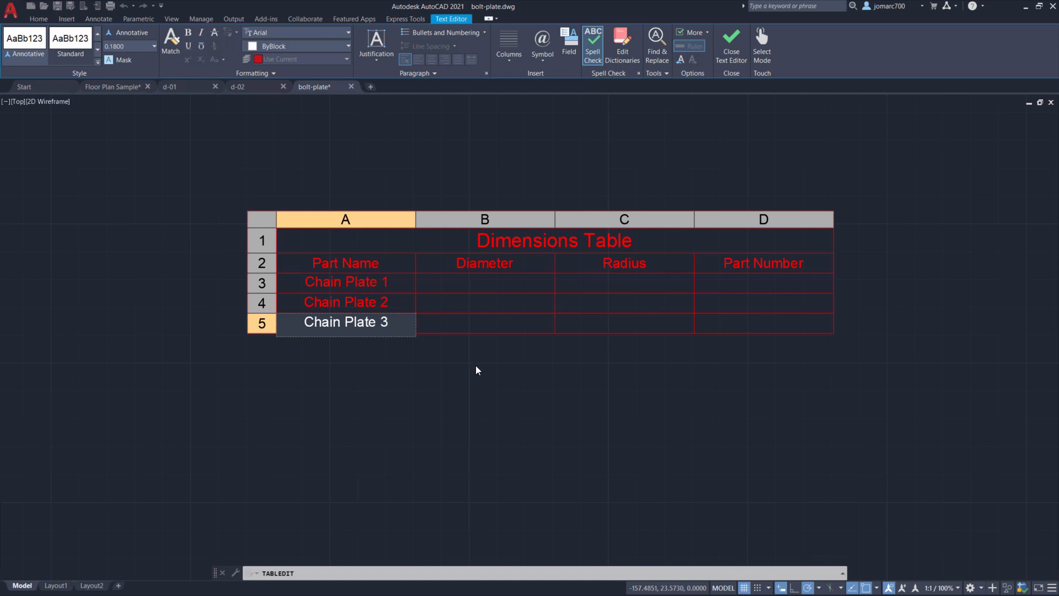
pyautogui.press('Tab')
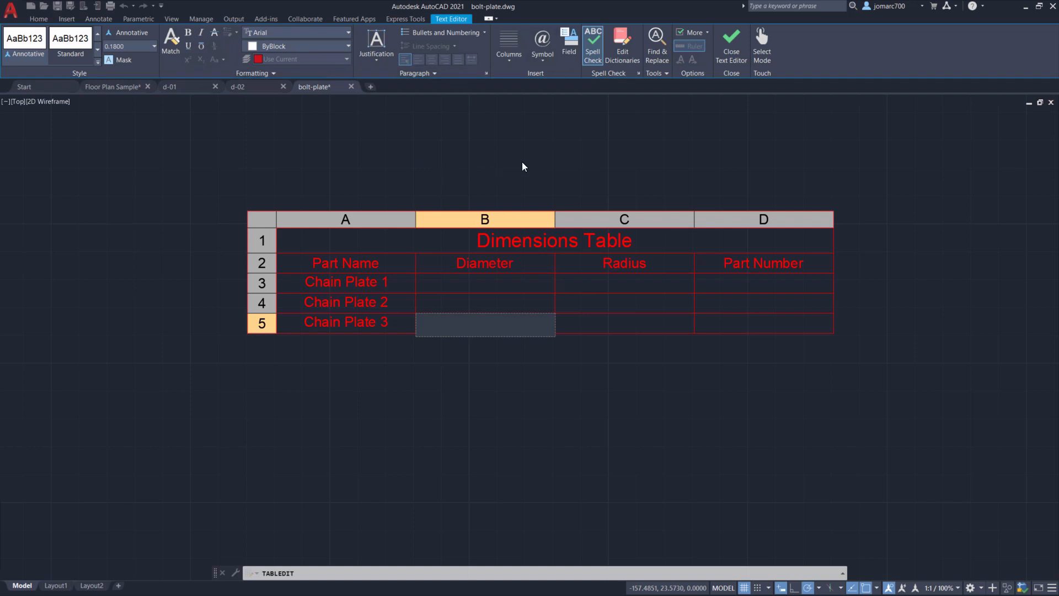
pyautogui.click(730, 51)
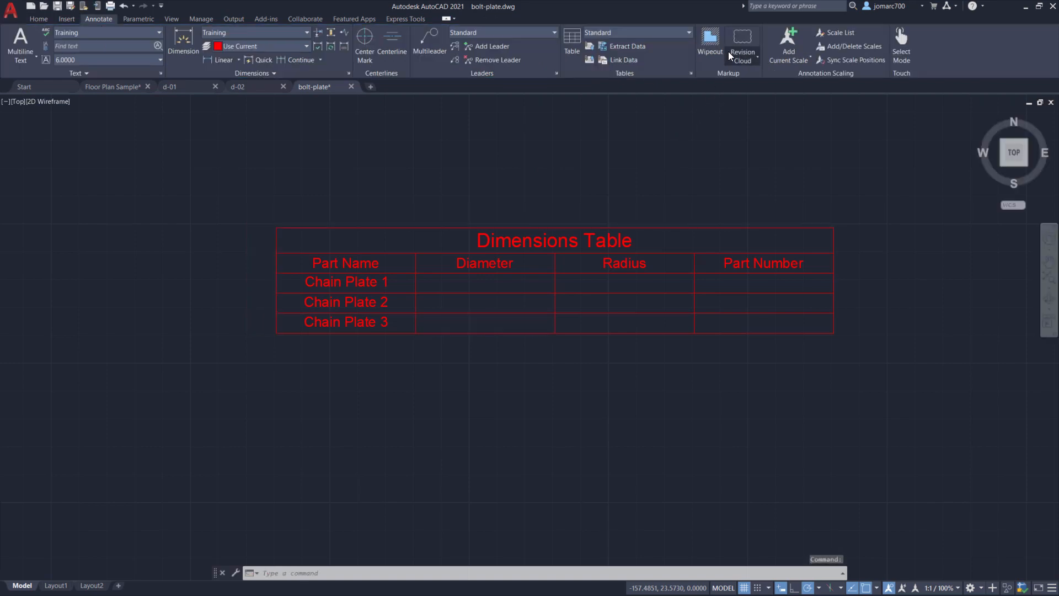
pyautogui.middleClick(757, 219)
pyautogui.middleClick(756, 219)
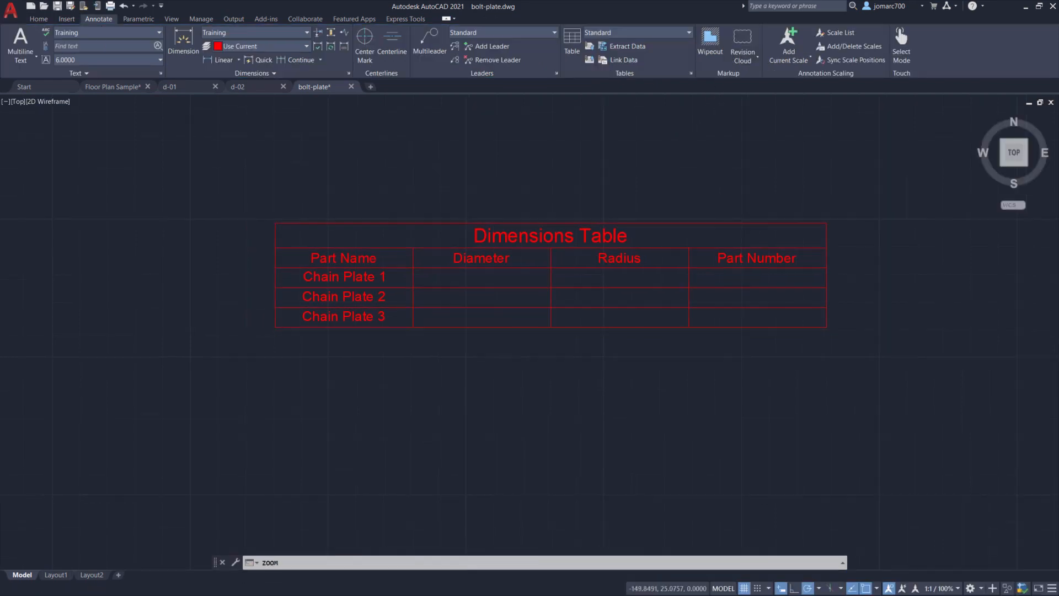